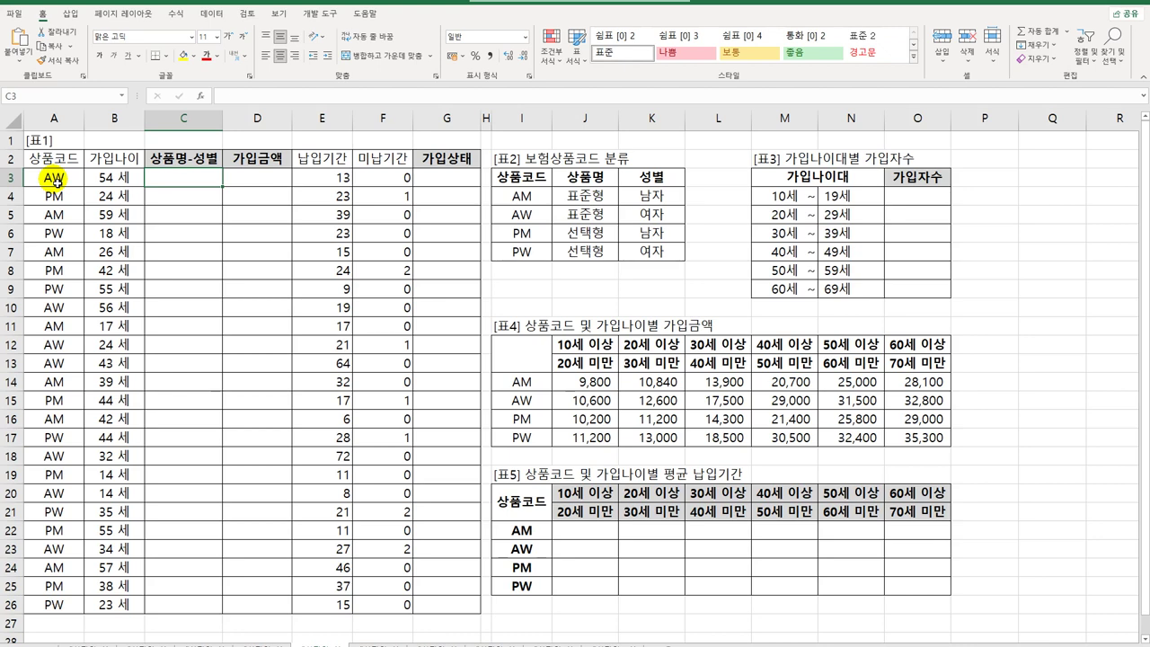
- Enter =LEFT(A3,1) in C3 and fill it down to C26 of the 상품명-성별 column
text(=LEFT()
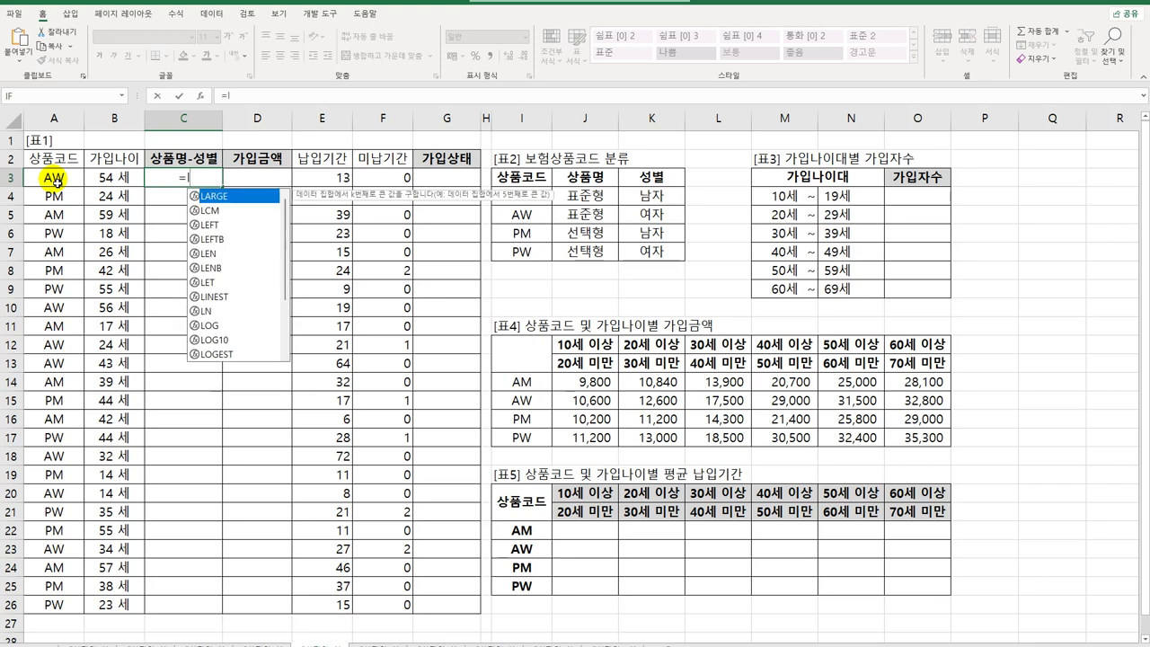
key(Left)
key(Left)
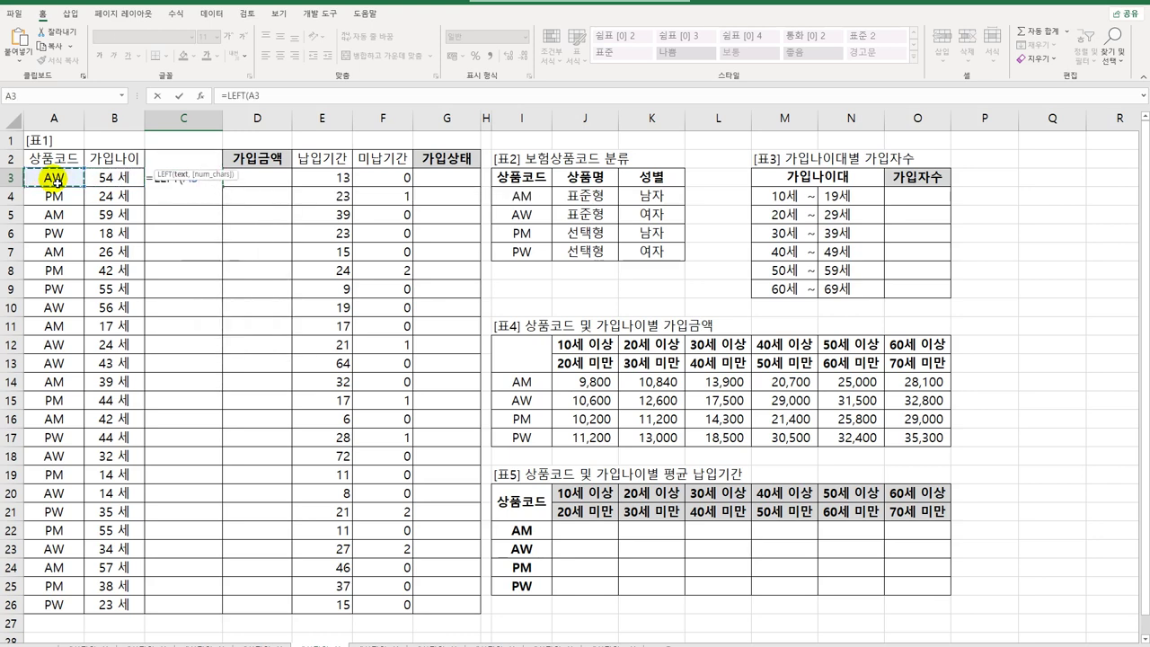
text(,1)
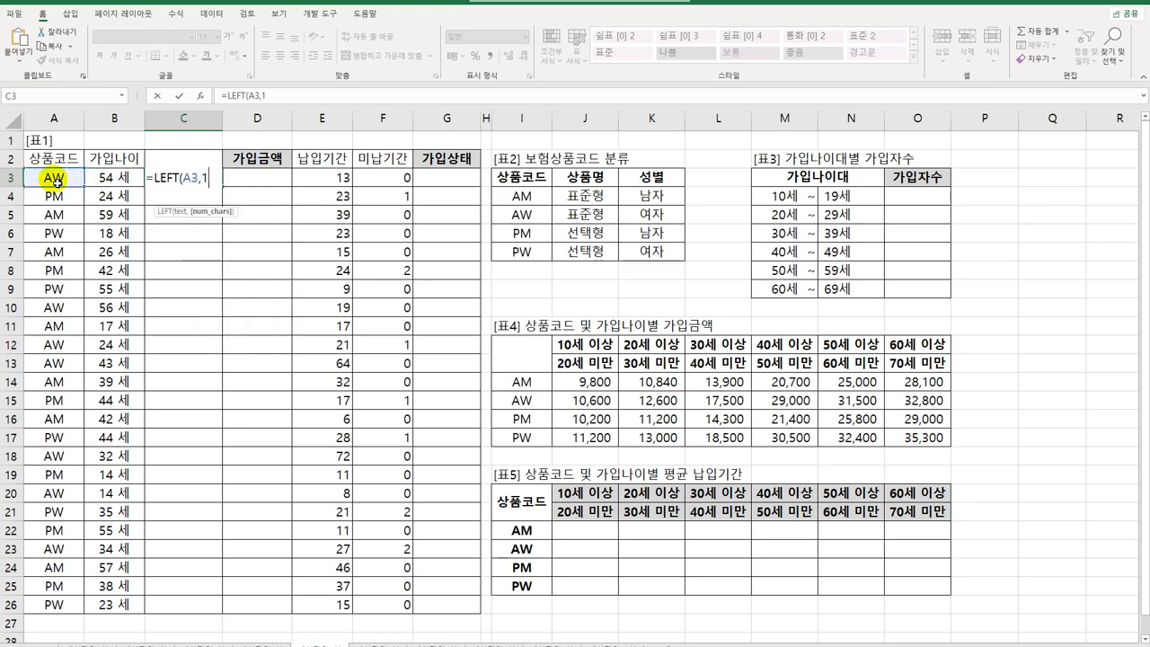
text())
key(Return)
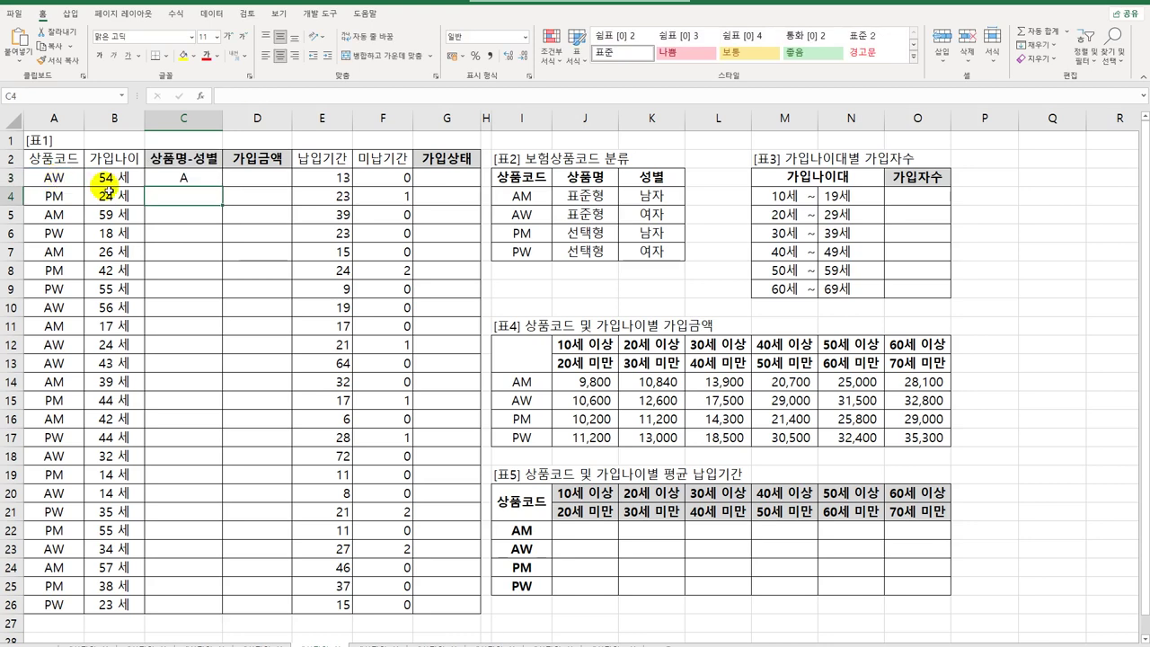
click(189, 177)
drag(229, 194, 206, 611)
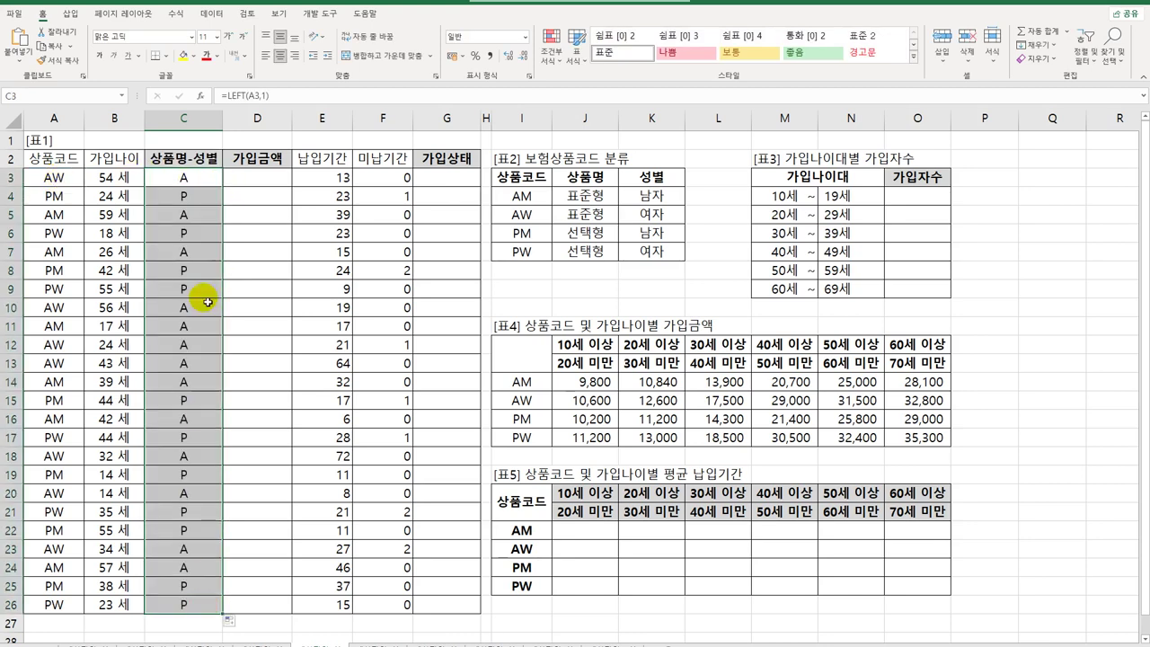
- Wrap the LEFT(A3,1) formula in C3 in a SWITCH function as its expression argument
click(197, 184)
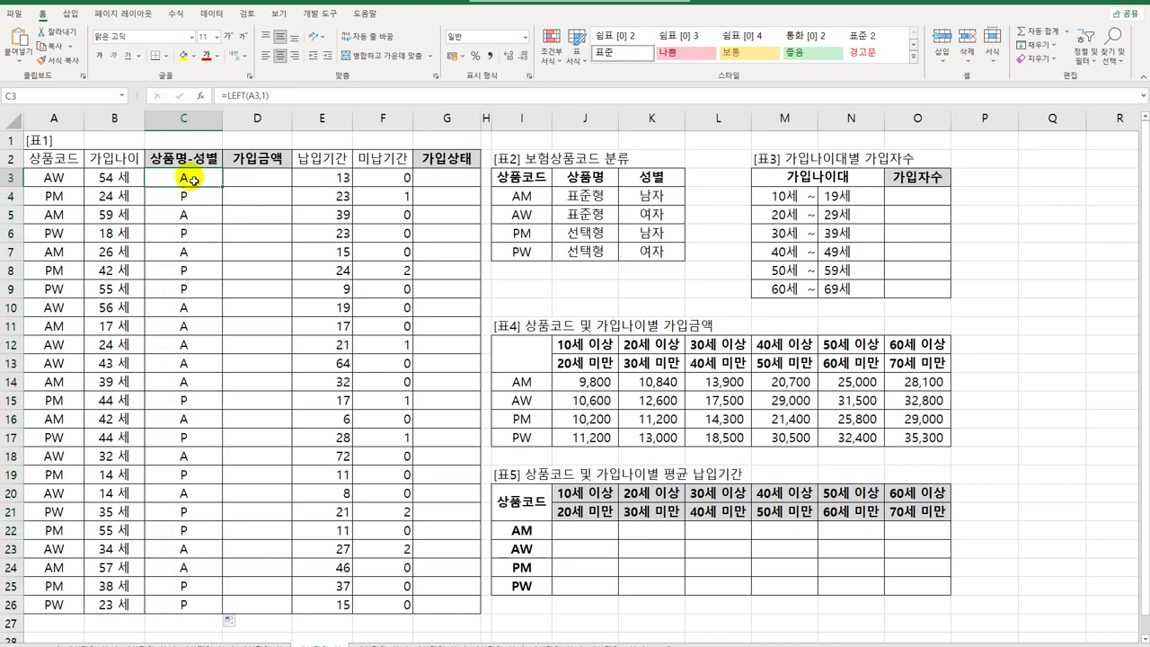
double_click(193, 181)
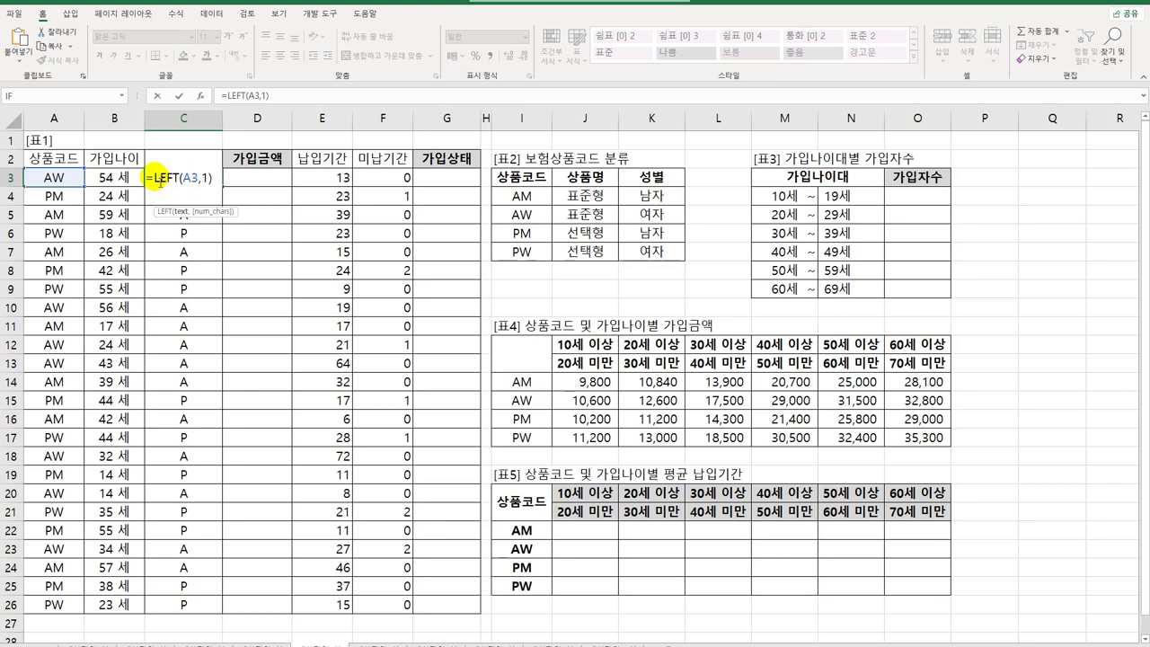
click(153, 178)
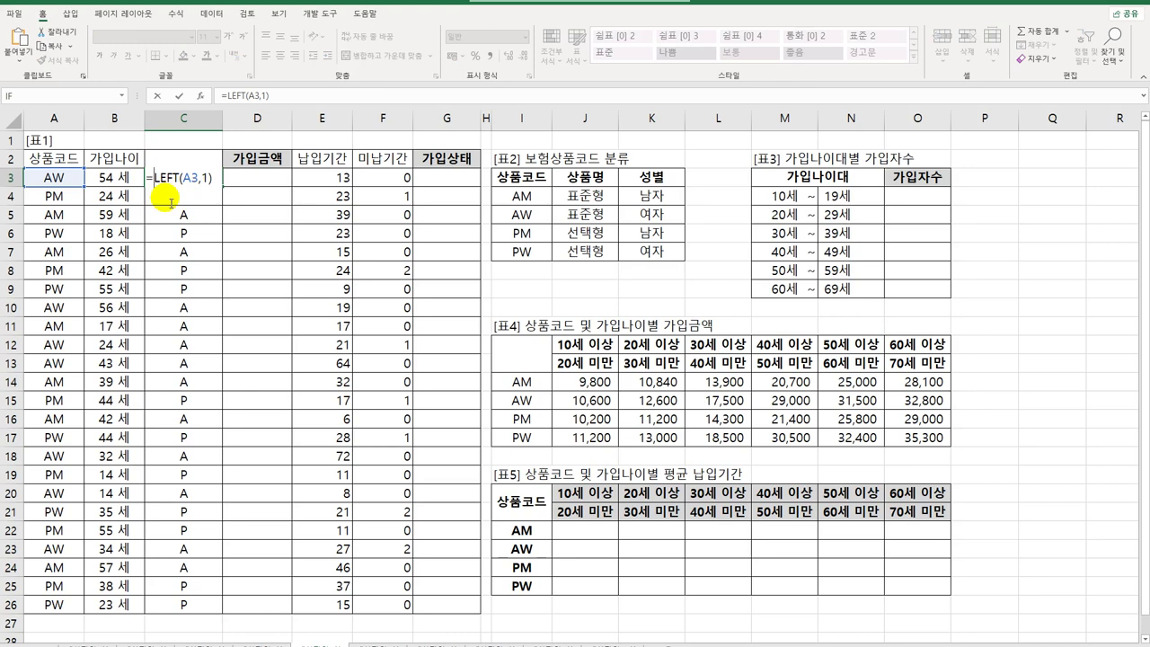
text(sw)
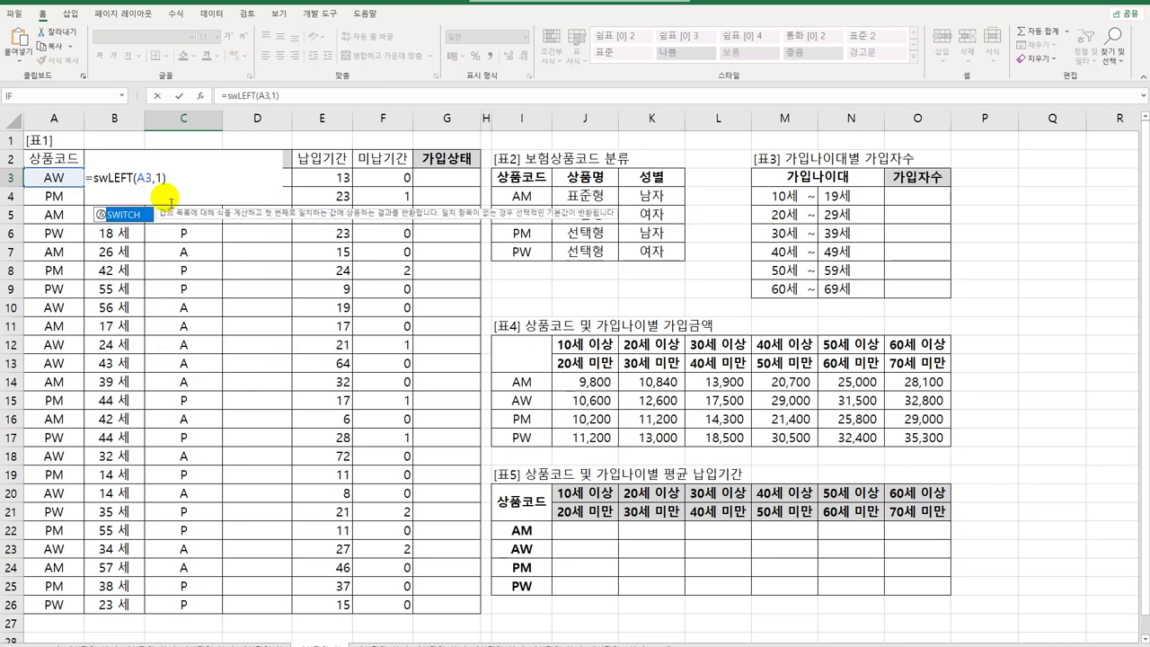
text(i)
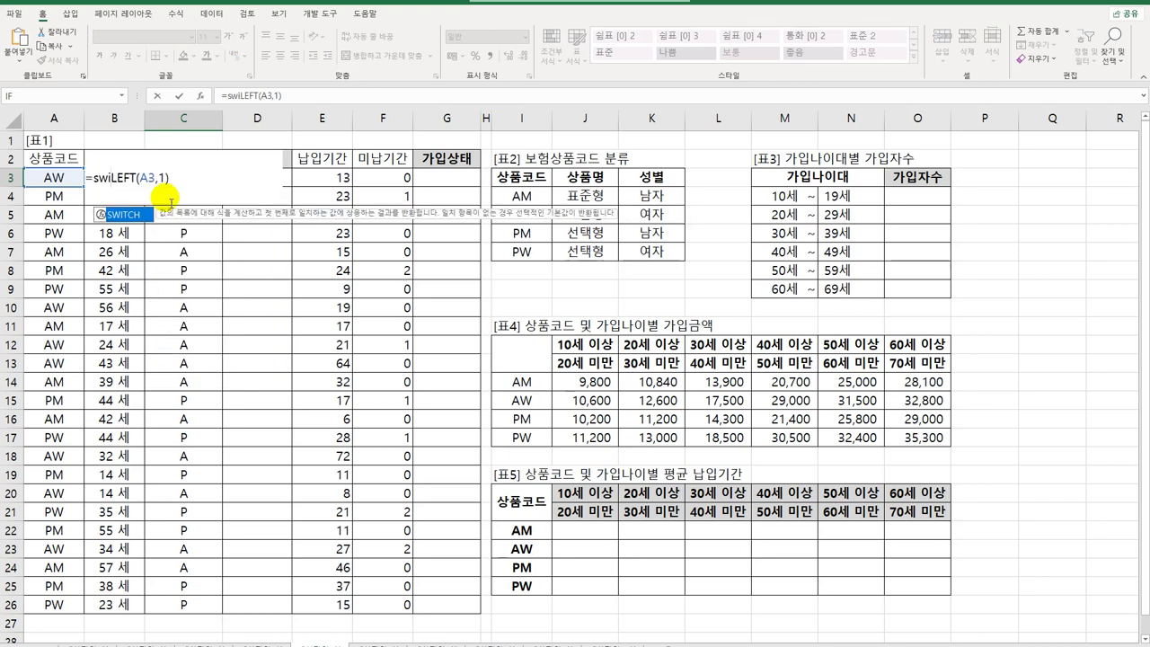
key(Tab)
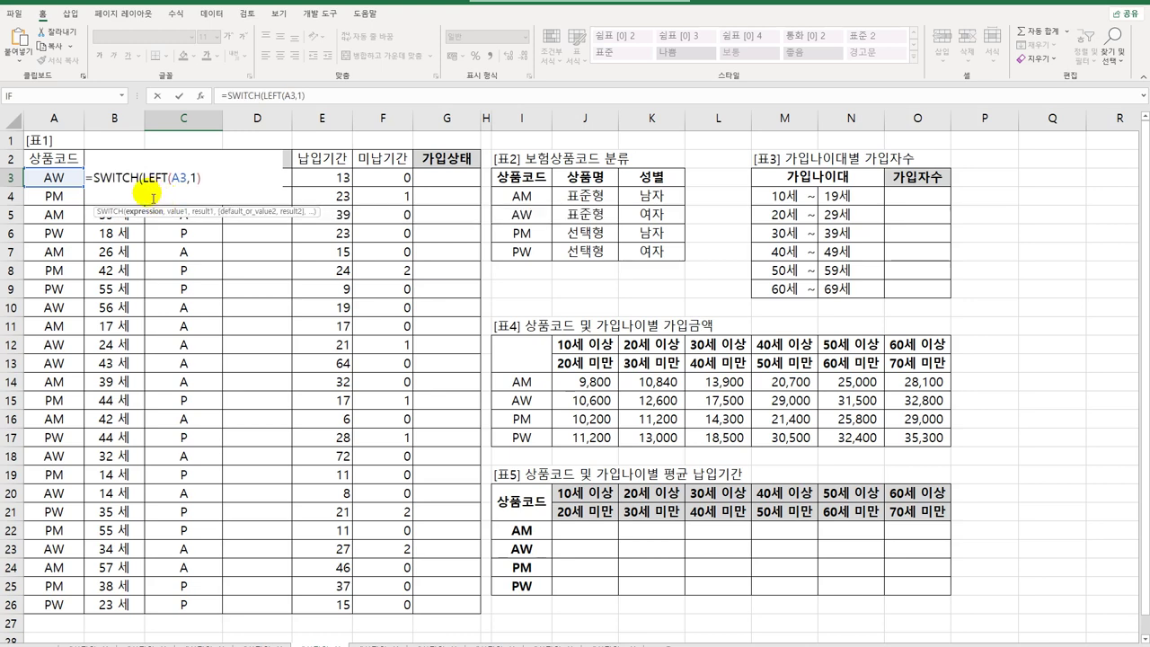
click(205, 179)
text(,)
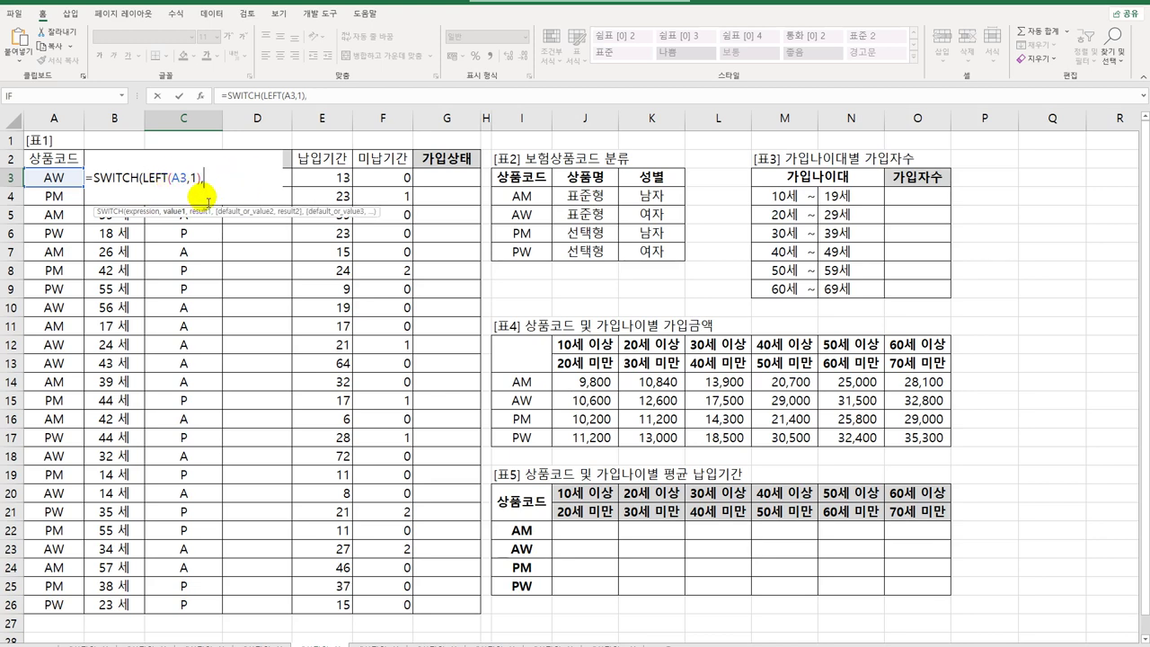
- Complete C3's SWITCH formula with the pairs "A","표준형" and "P","선택형"
text("A",")
text(표)
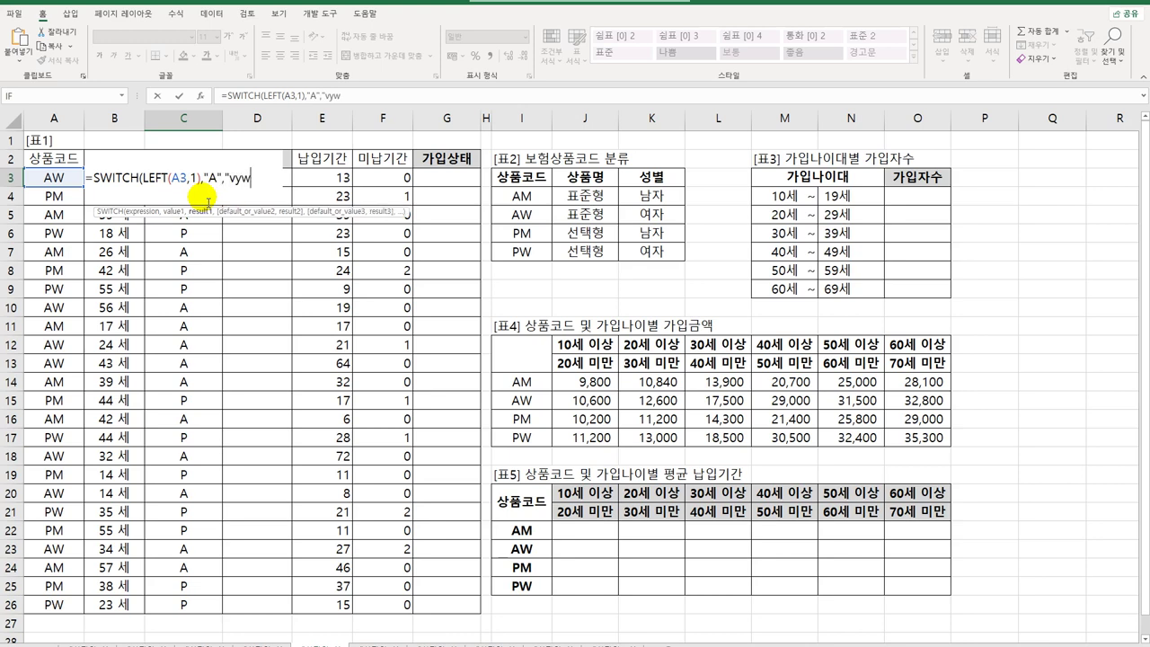
text(준형",")
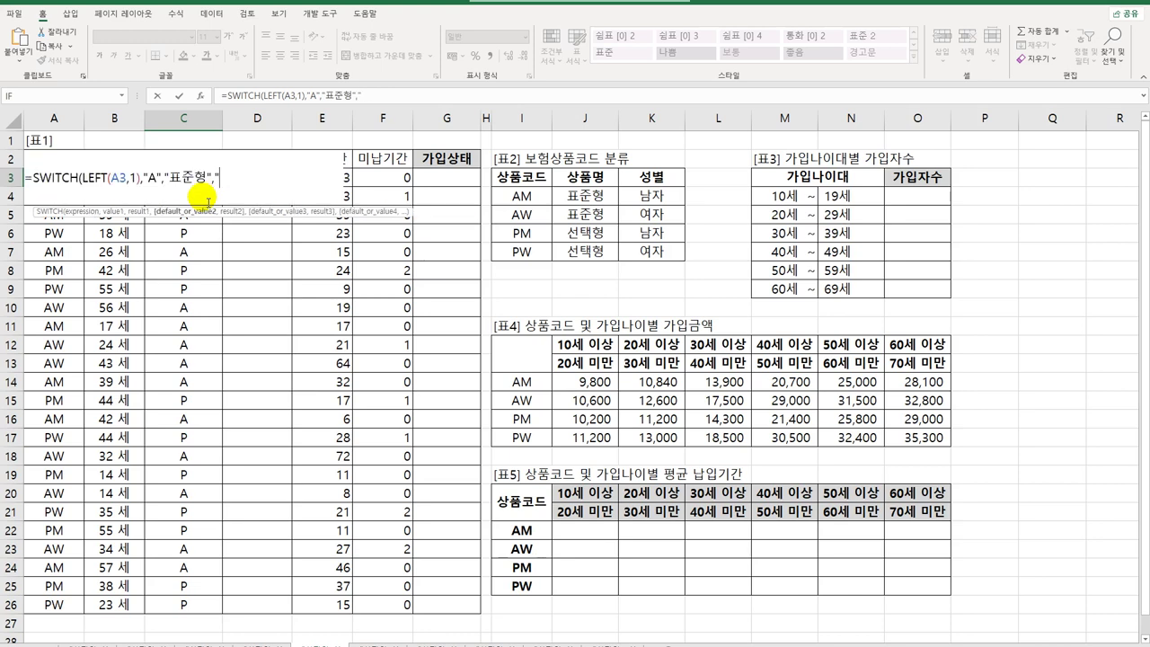
text(P","tjs)
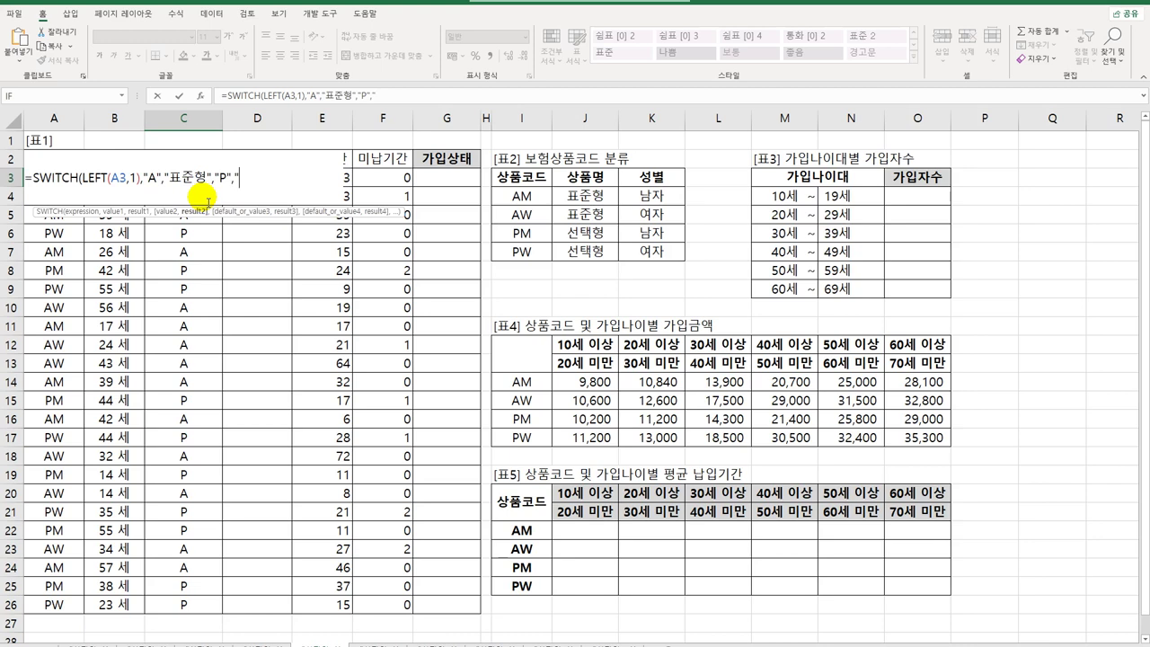
key(BackSpace)
key(BackSpace)
key(BackSpace)
text(선태택형"))
key(Return)
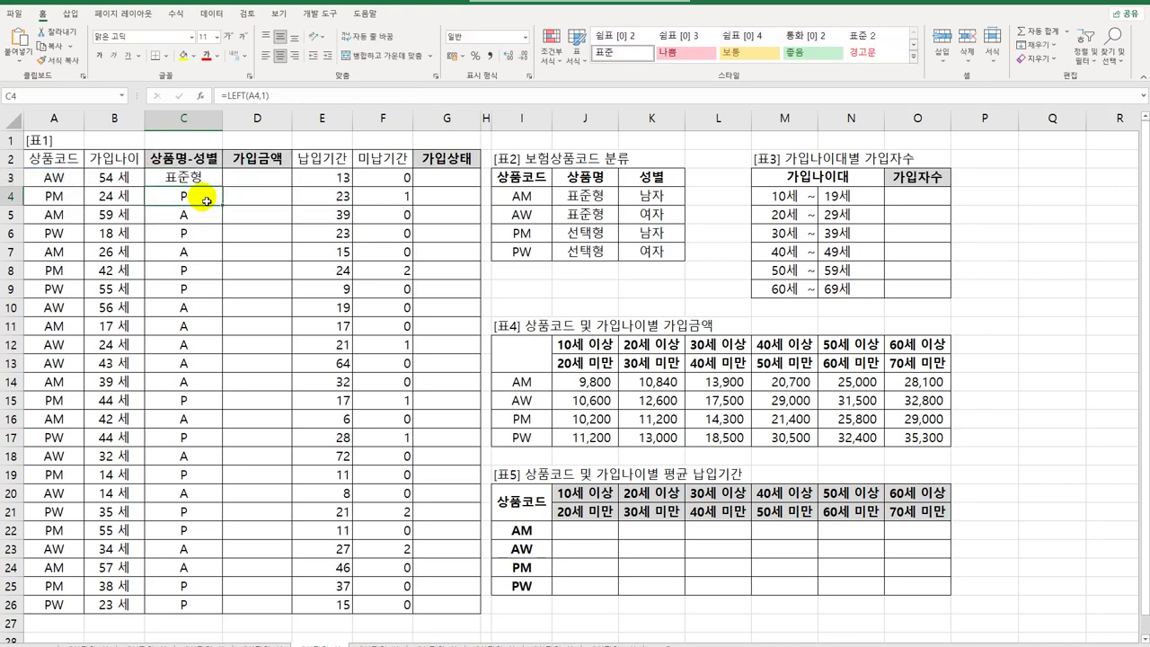
- Fill the SWITCH formula from C3 down to C26
click(199, 178)
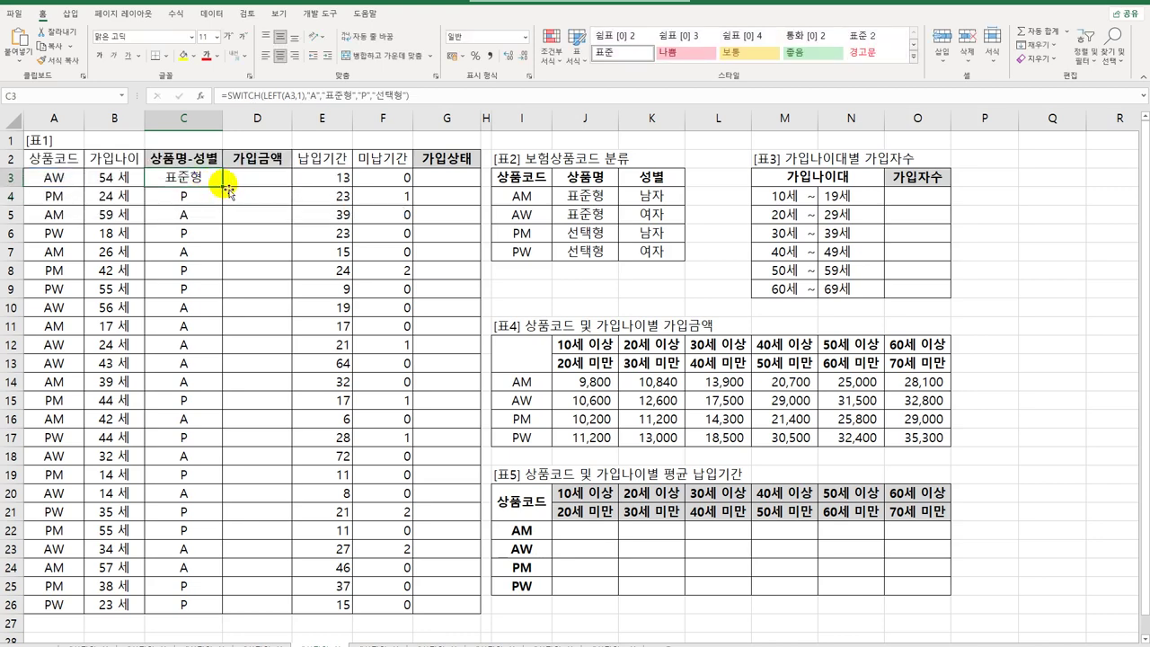
double_click(223, 188)
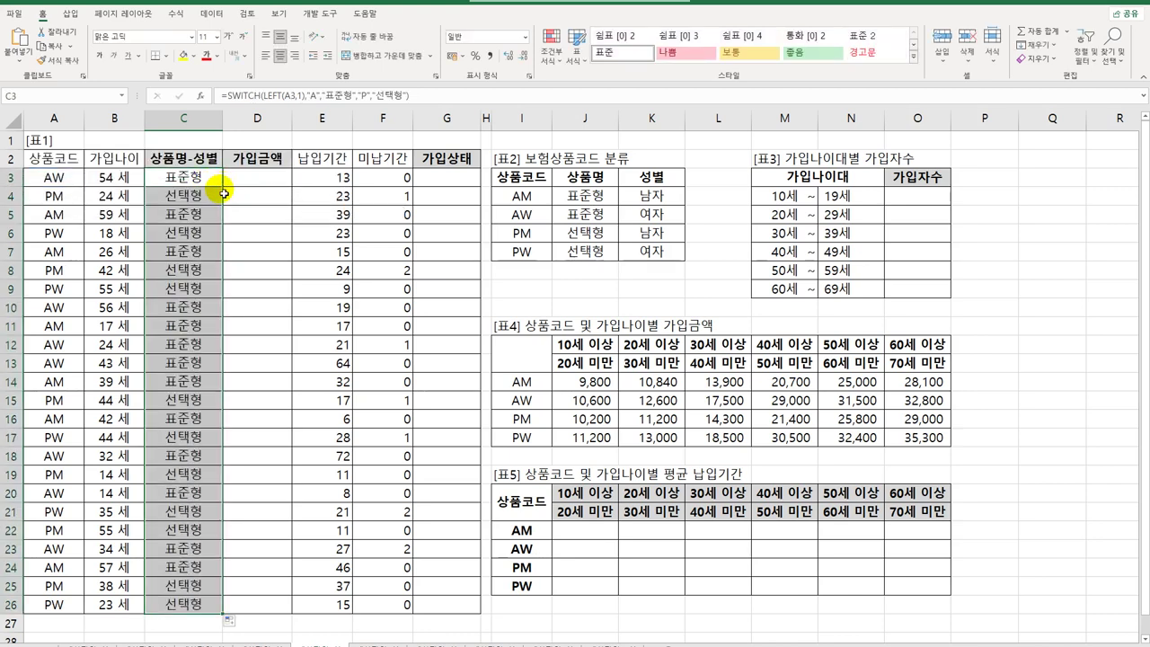
click(201, 183)
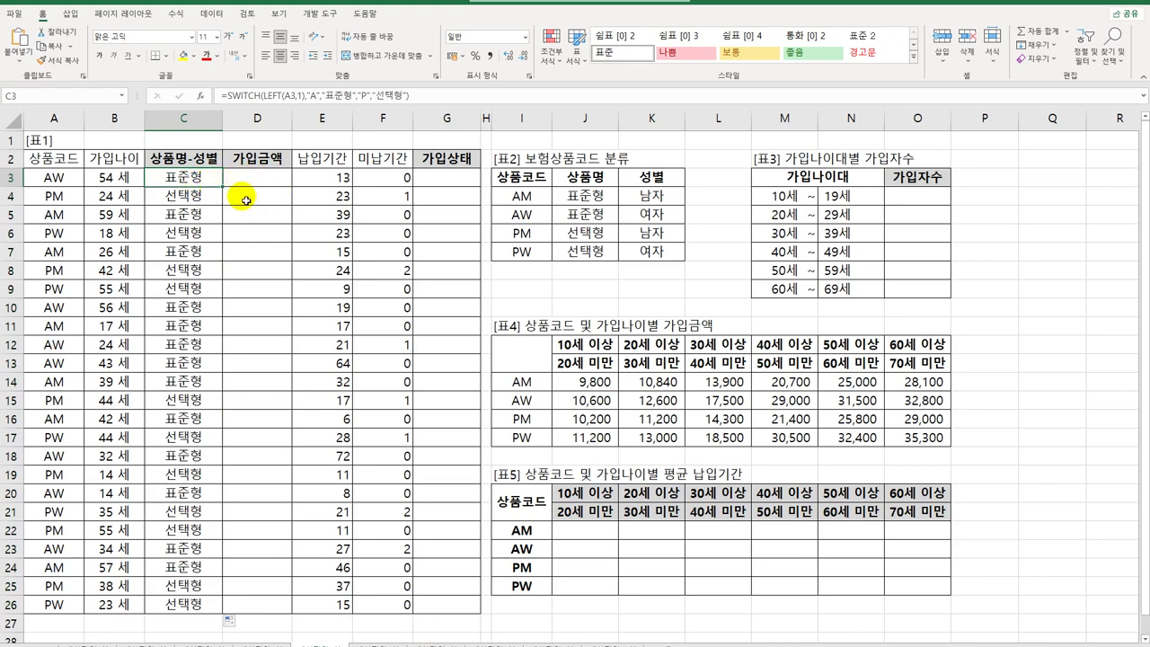
- Wrap C3's SWITCH formula in CONCAT and add "-" as the second text argument
double_click(186, 179)
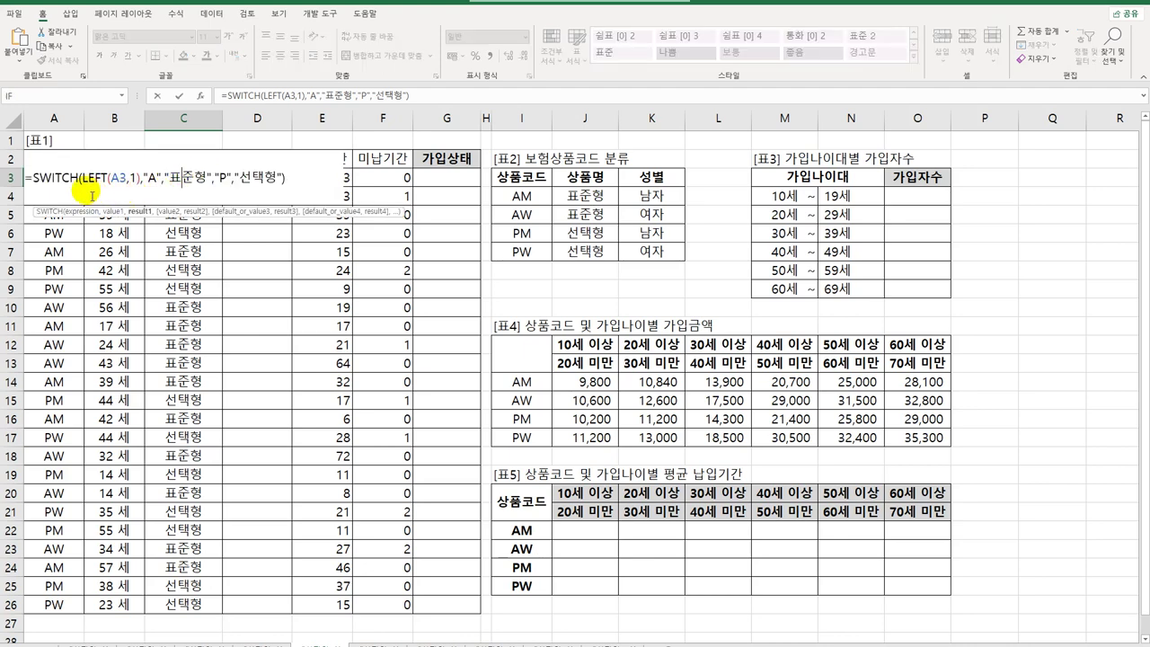
click(31, 177)
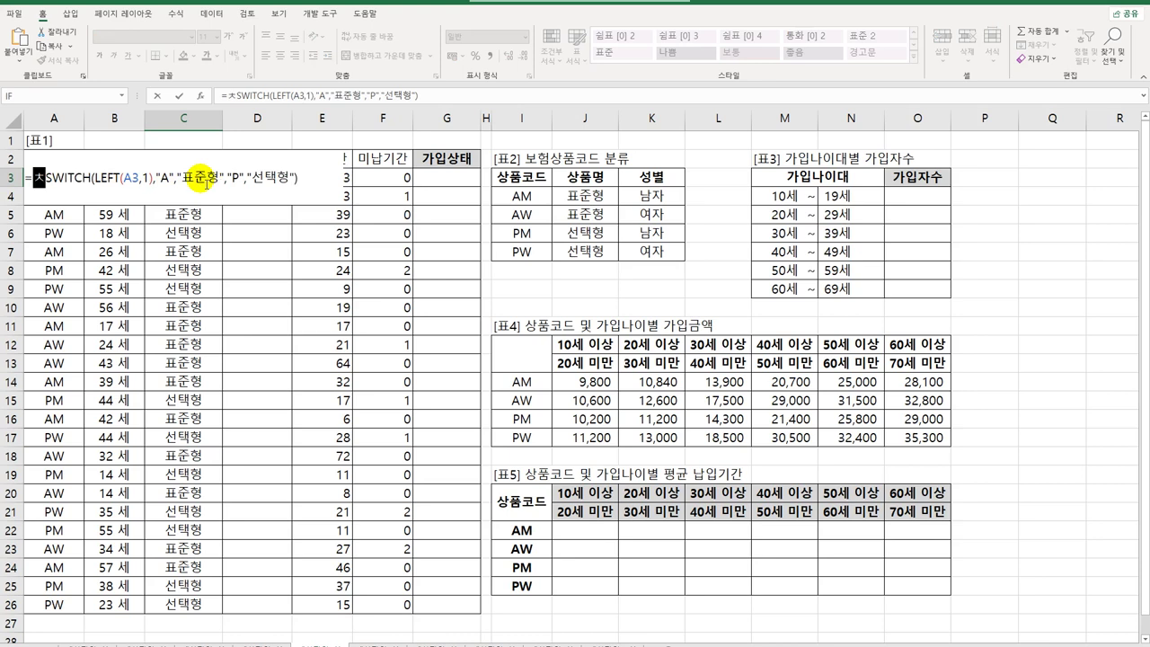
text(con)
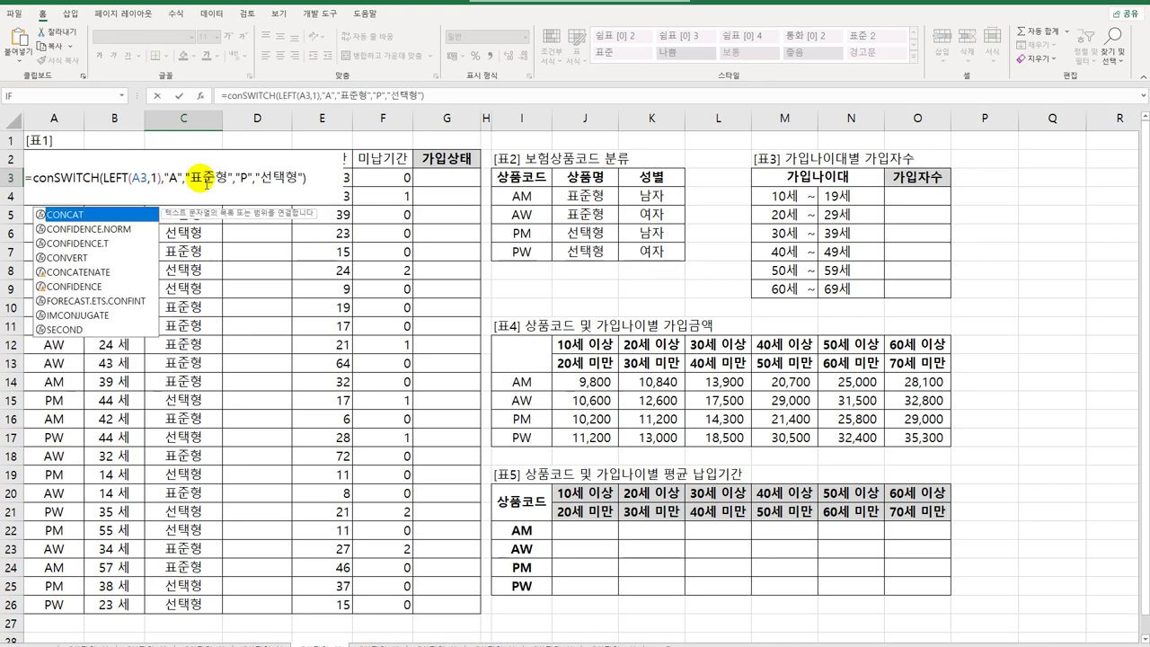
key(Tab)
key(End)
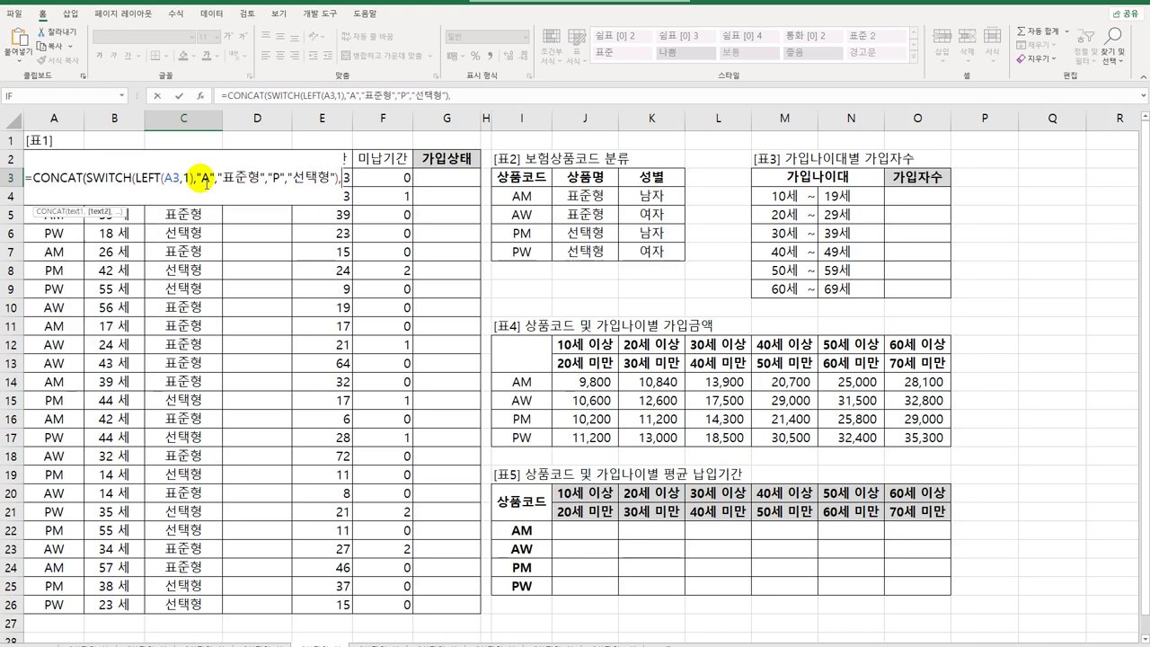
text(,")
text(-)
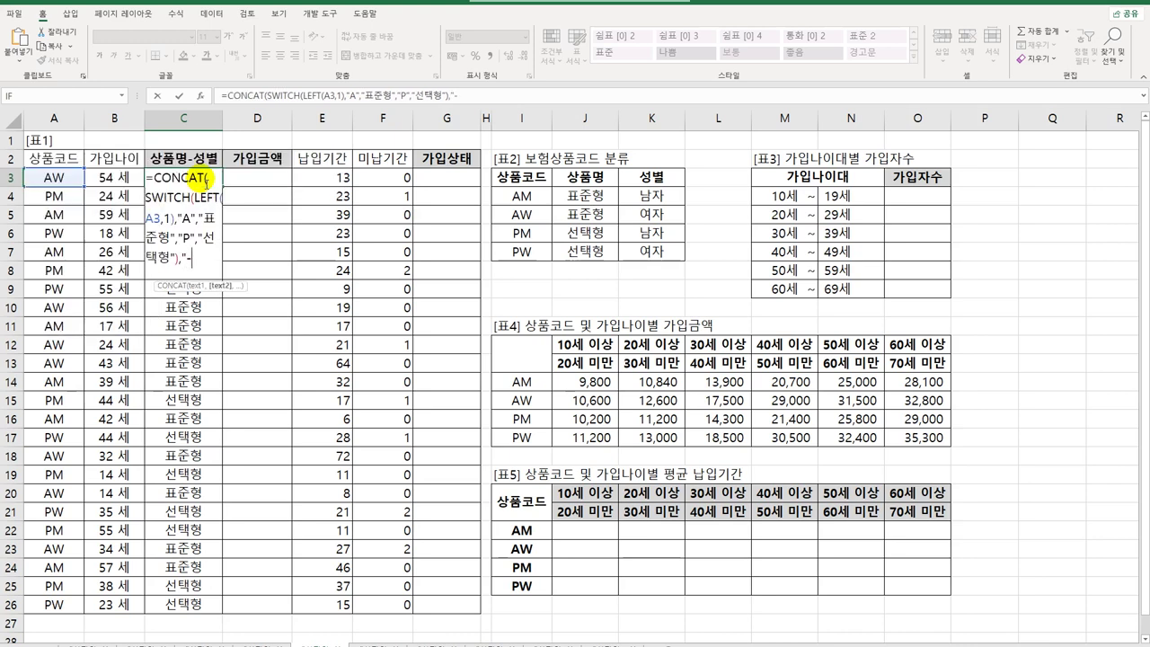
text(",)
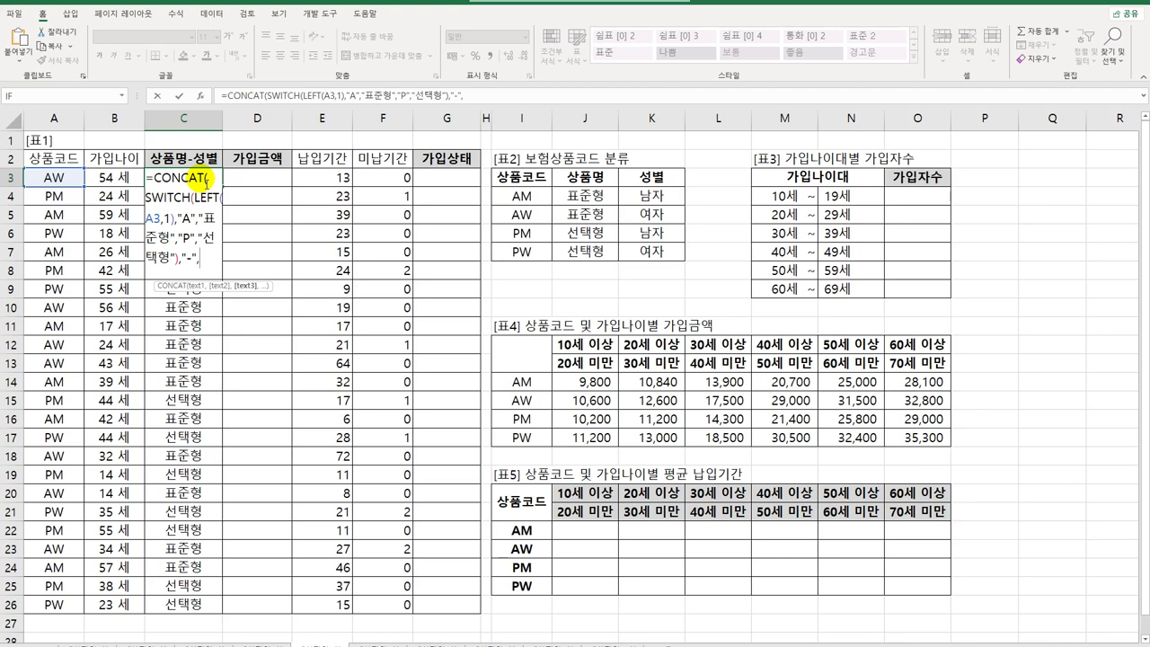
- Start CONCAT's third argument in C3 with a SWITCH function that evaluates RIGHT(A3,1)
text(SWITCH()
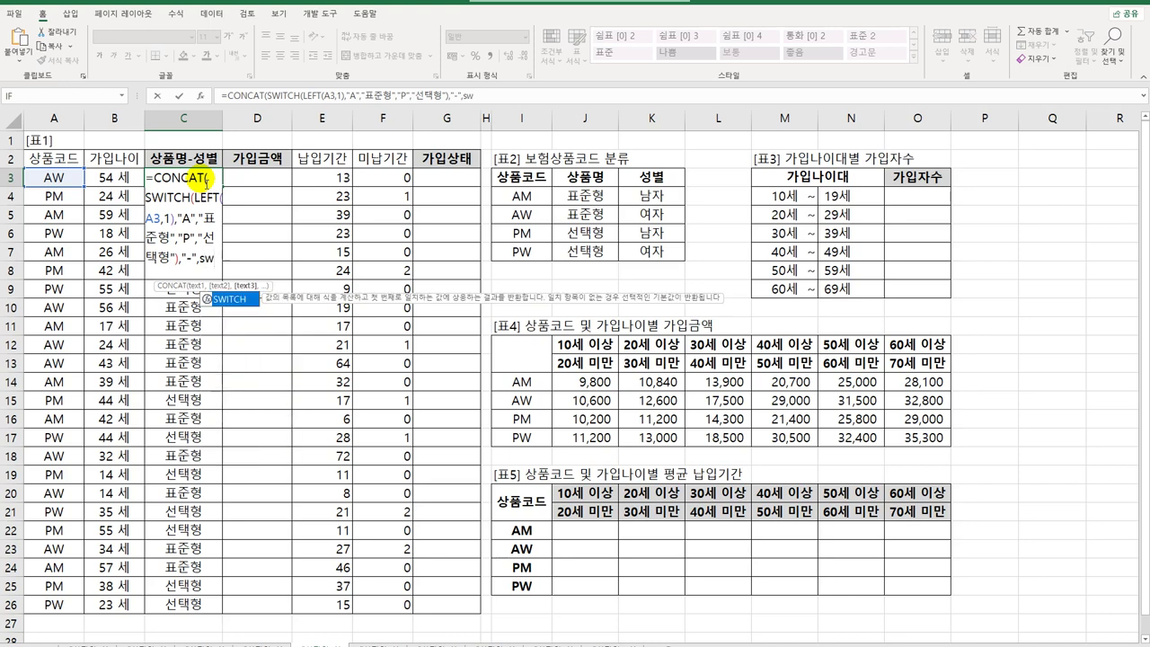
text(ri)
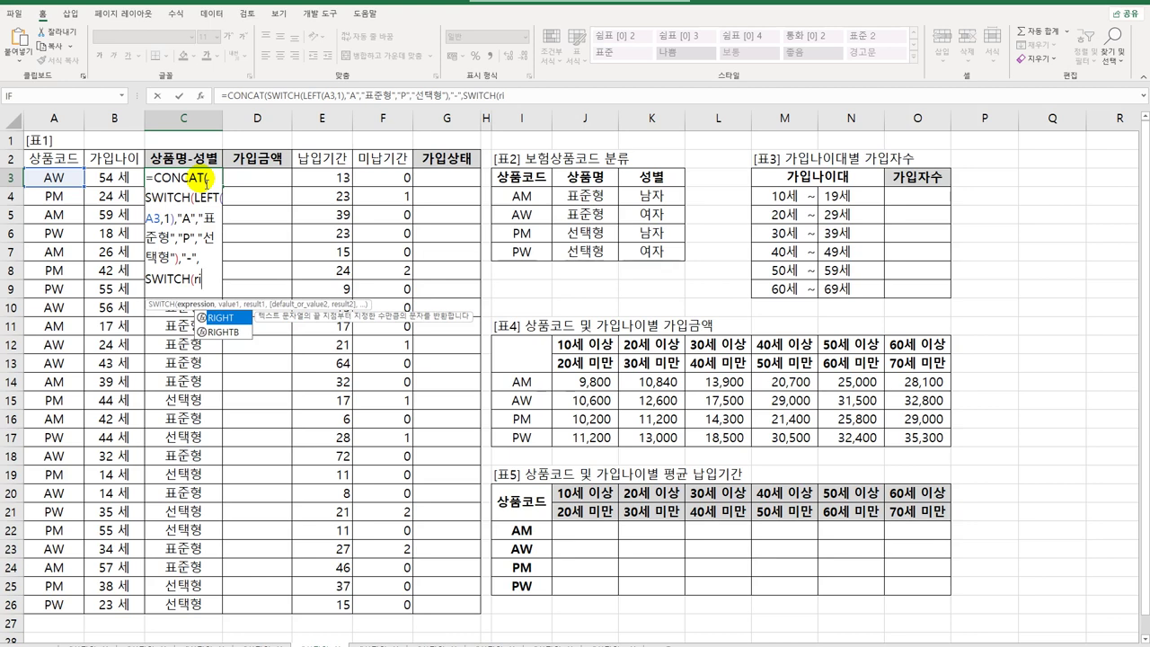
key(Tab)
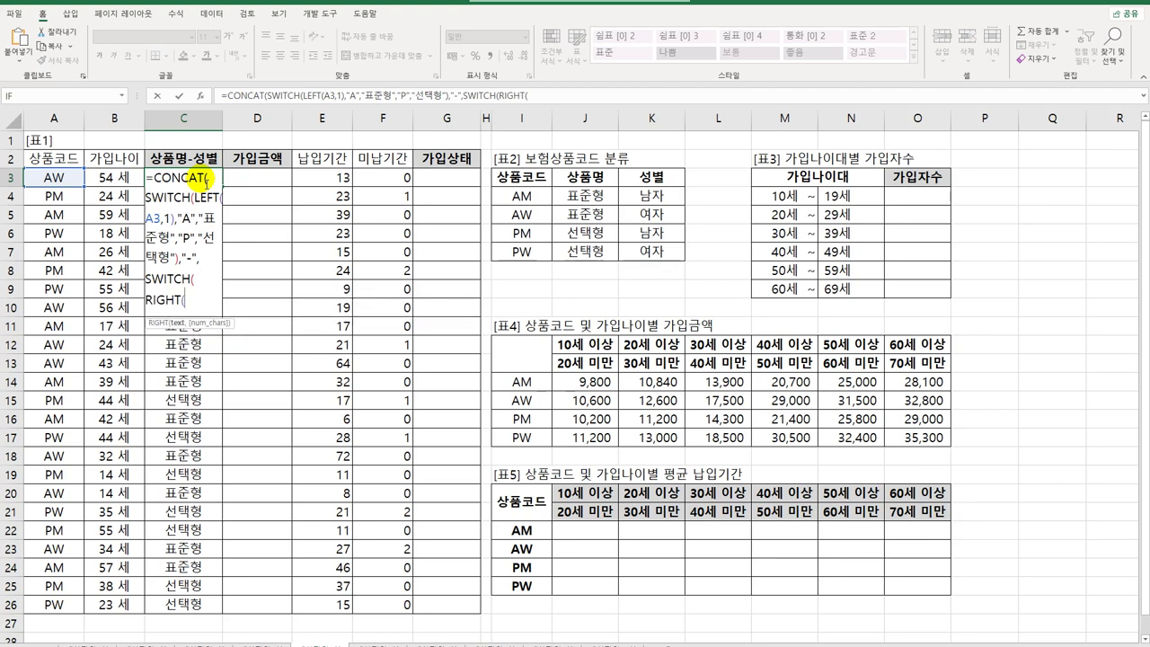
click(65, 184)
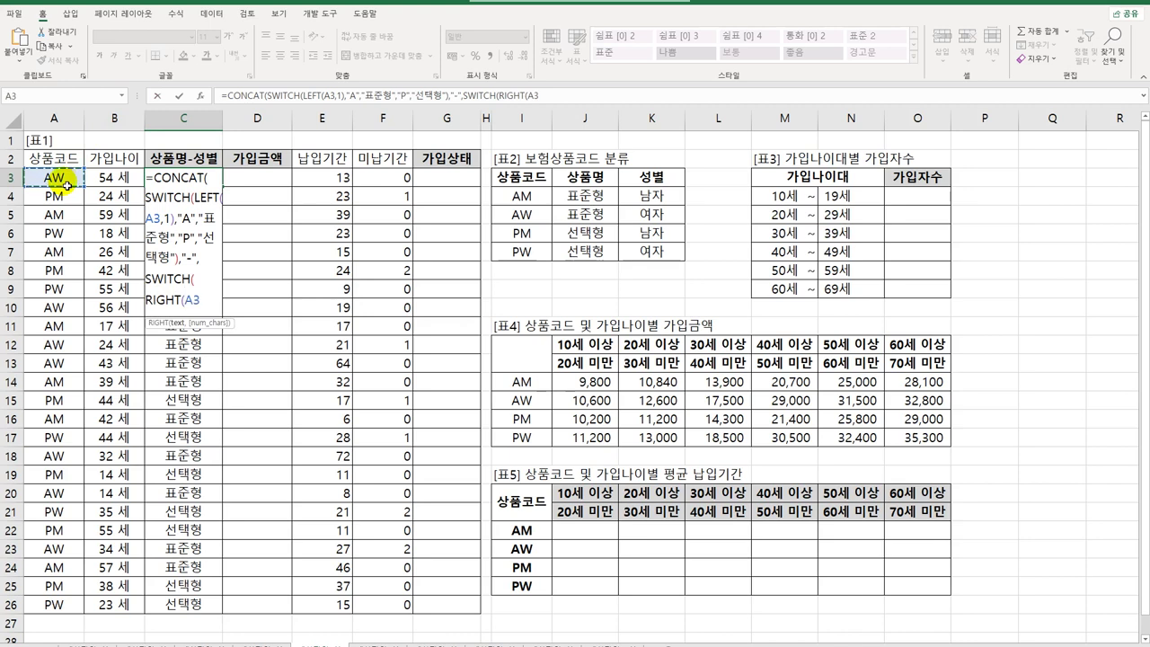
text(,1),)
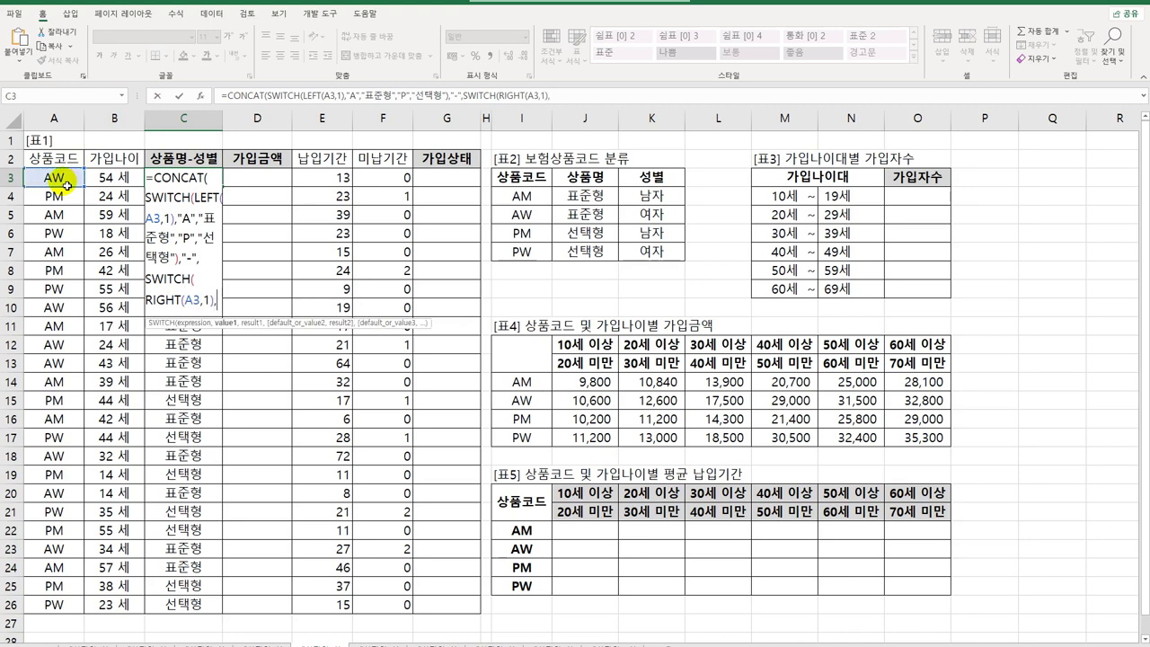
- Add the pair "M","남자" to the RIGHT-based SWITCH function in C3's formula
text("ㅡ)
key(BackSpace)
text(M","ㄴ)
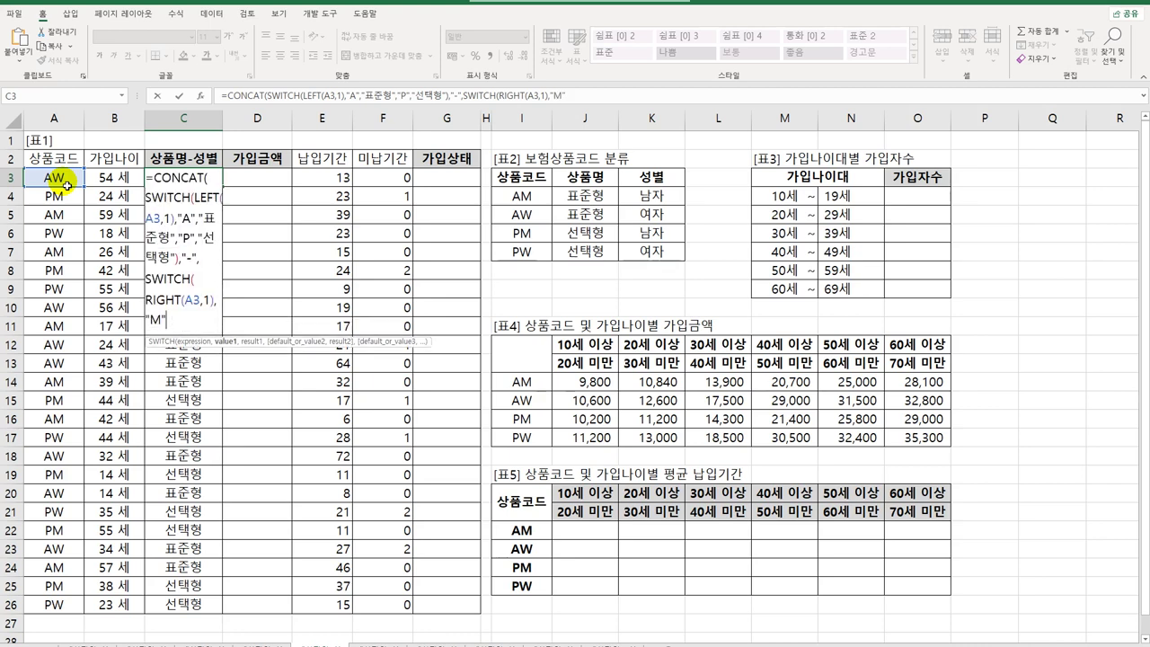
text(남자",)
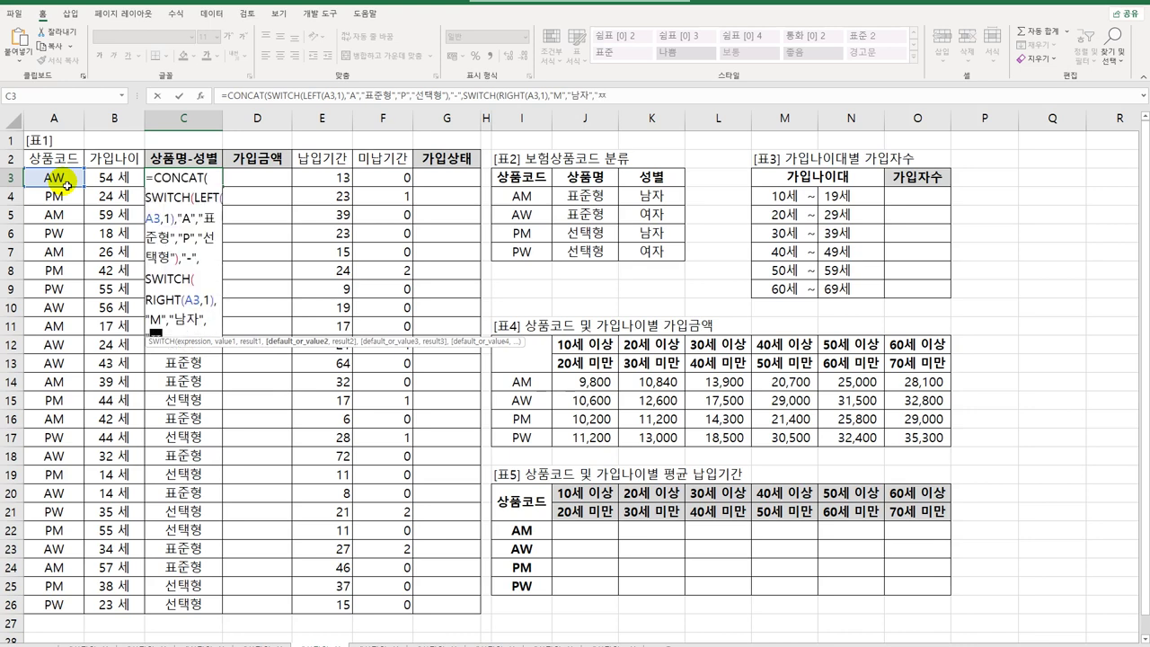
- Add the pair "W","여자" to C3's second SWITCH and close both the SWITCH and CONCAT functions
text( ㅈㅈ")
key(BackSpace)
key(BackSpace)
key(BackSpace)
text(W)
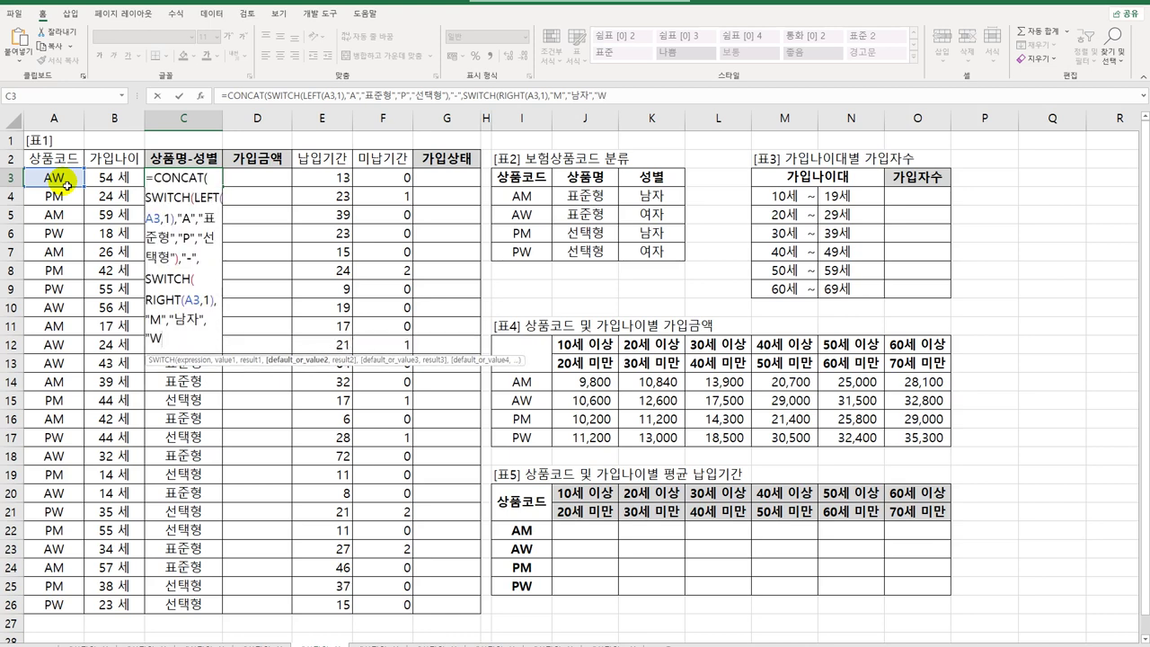
text(","d)
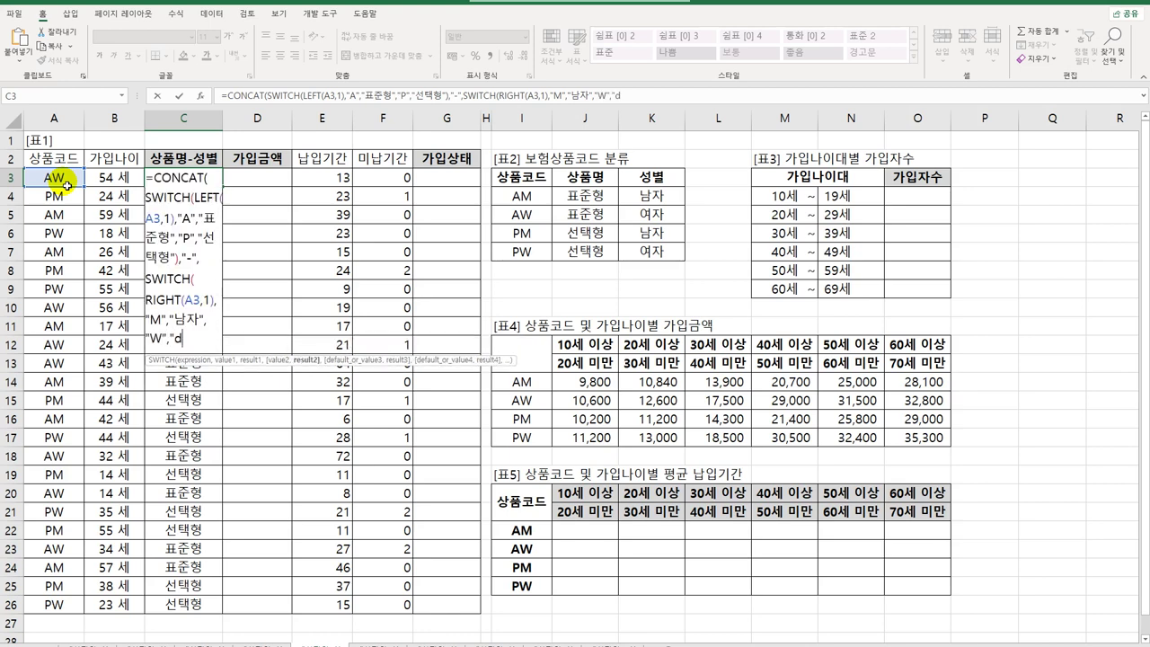
key(BackSpace)
text(여자")))
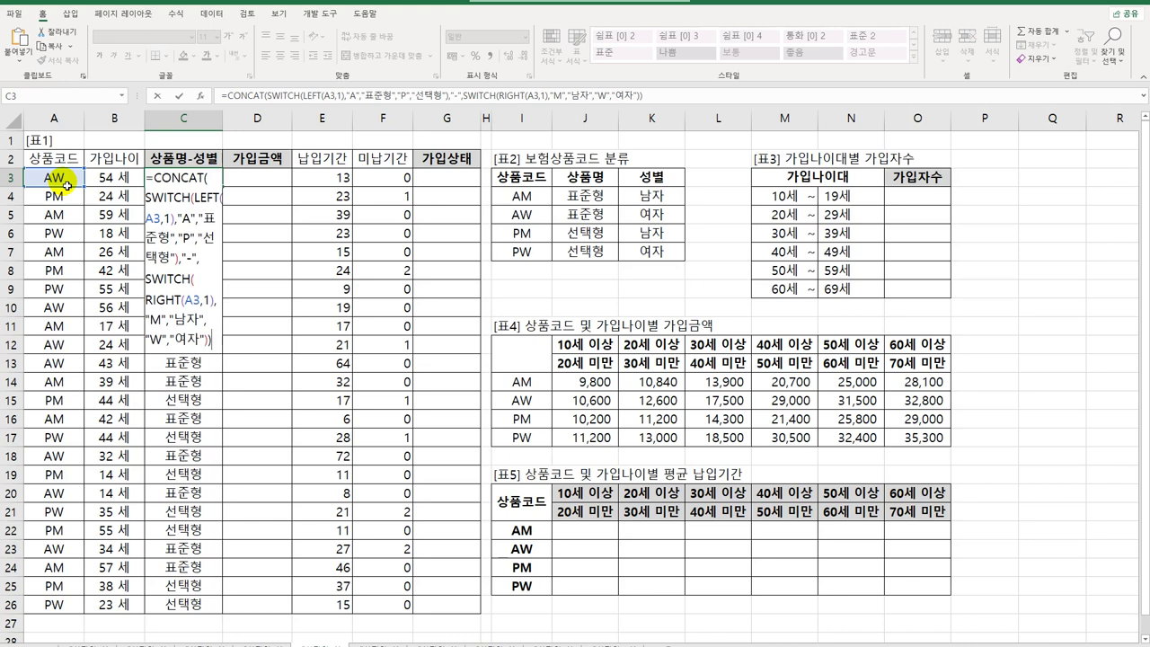
- Commit C3's completed CONCAT formula and fill it down to C26
key(Return)
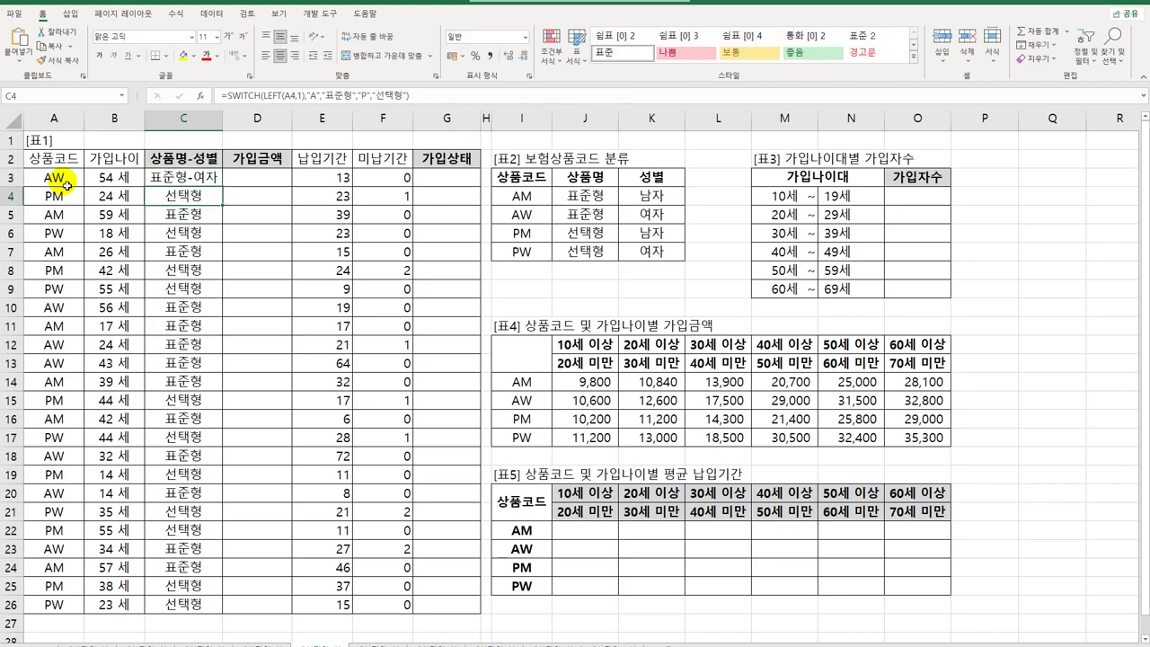
click(190, 178)
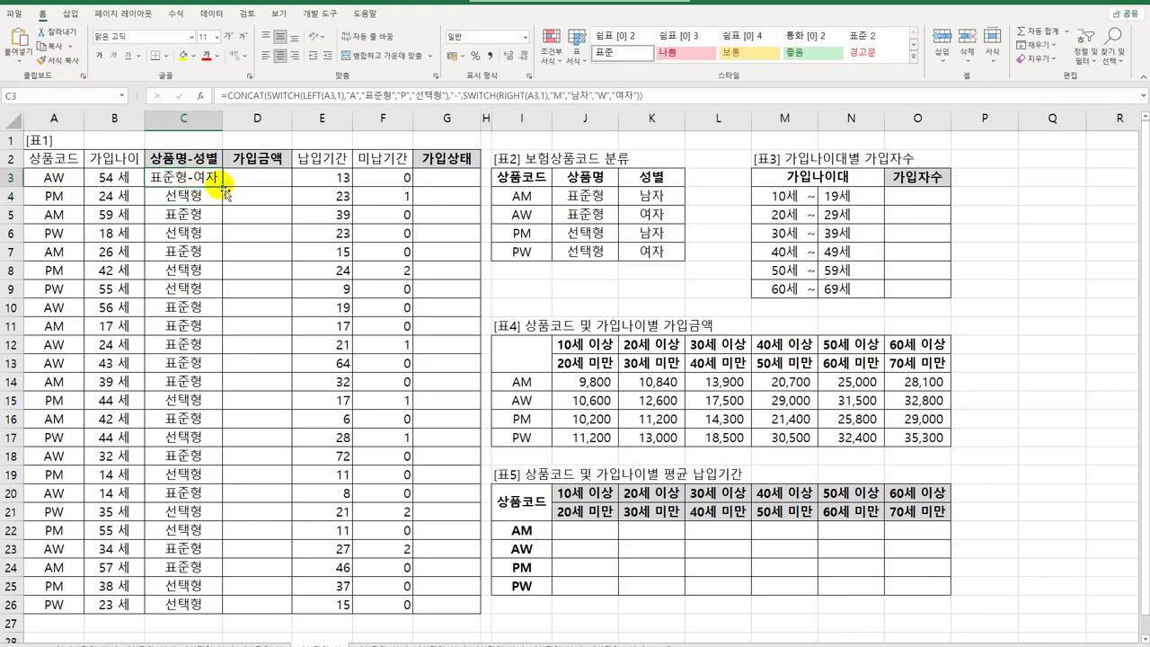
drag(222, 186, 223, 617)
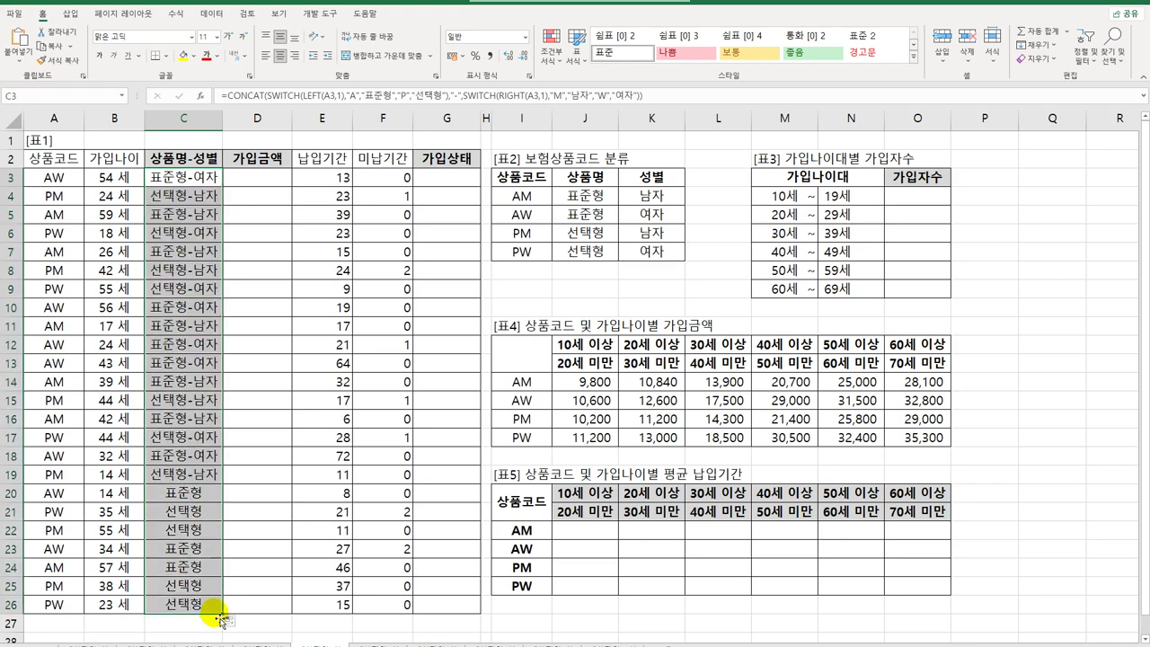
- Review the expression, value and result arguments of the first SWITCH in C3's formula
click(212, 184)
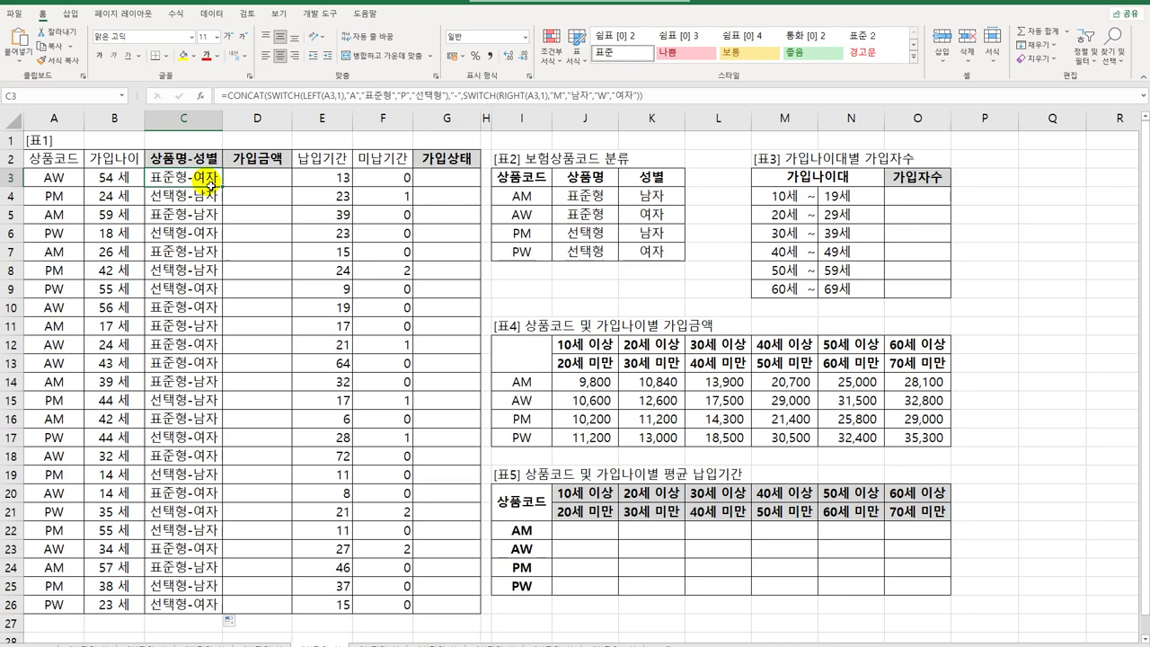
click(321, 95)
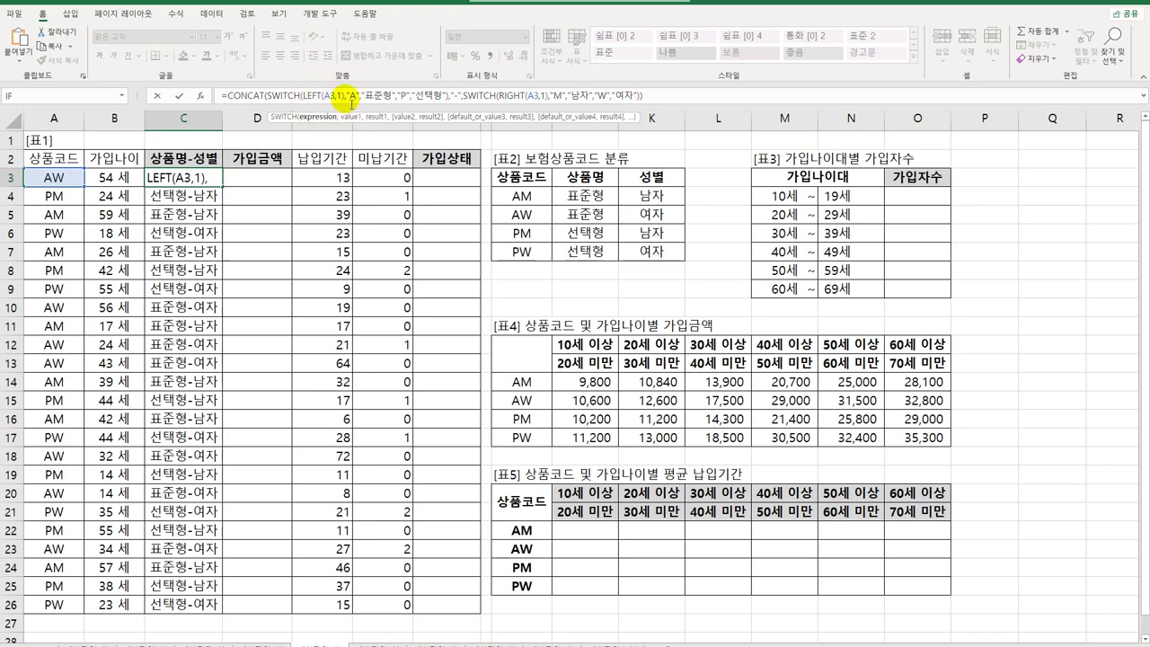
click(384, 95)
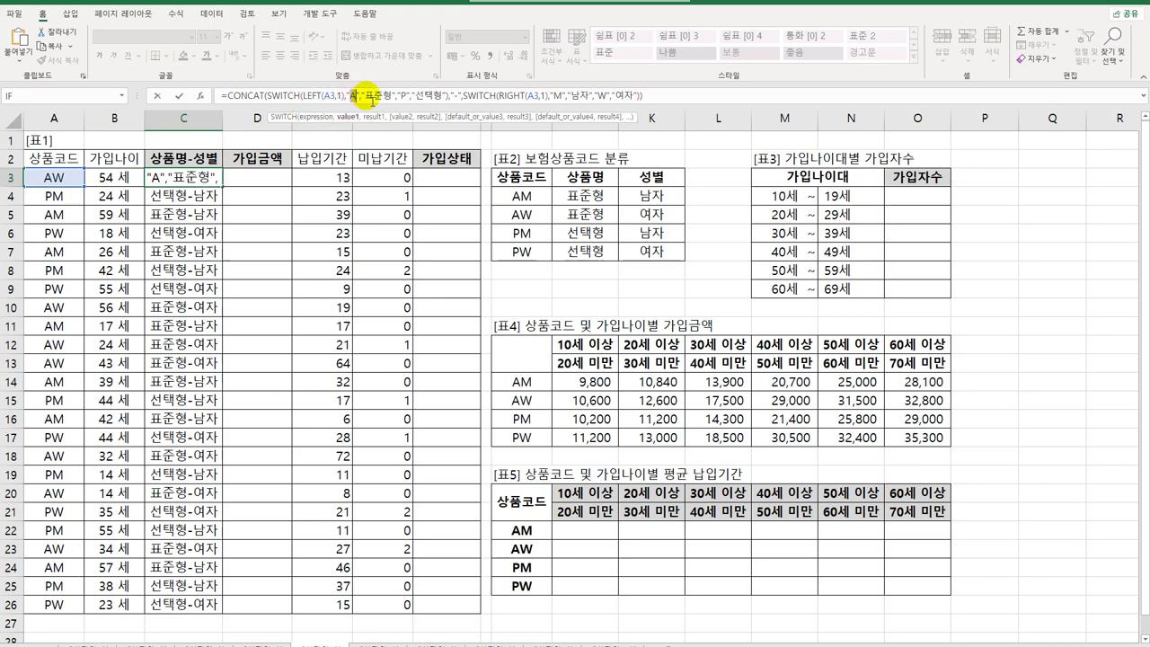
click(413, 96)
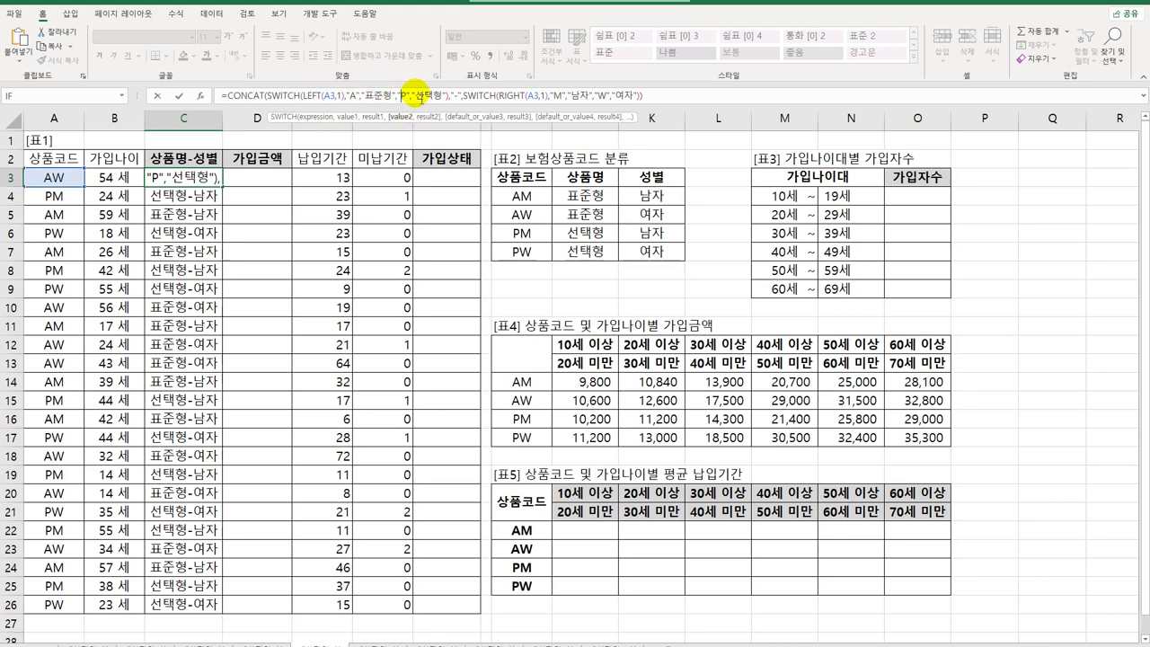
click(418, 97)
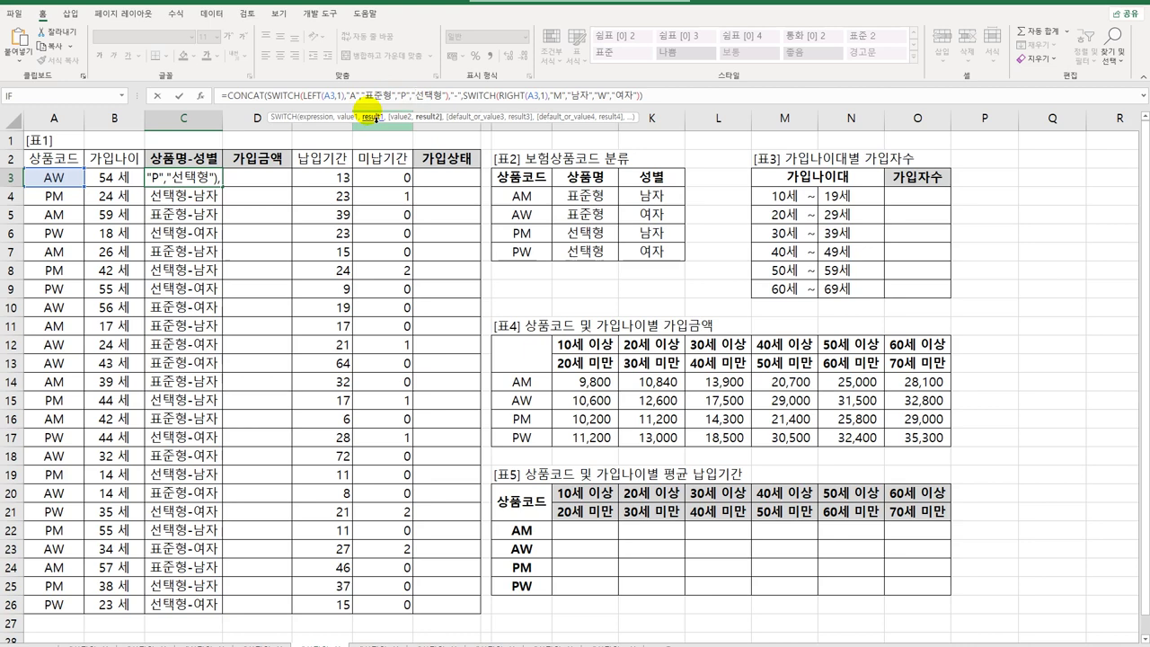
key(Return)
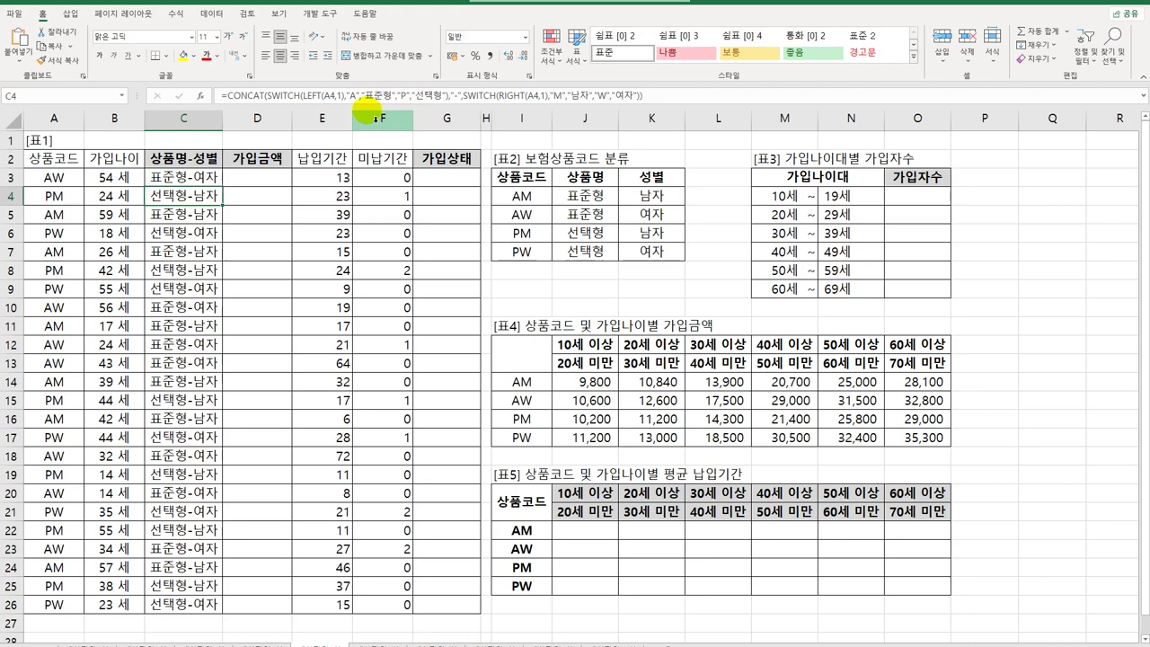
- Examine how 표1's product code and age relate to 표4's codes, age-band headers and amounts in J14:O17
click(63, 180)
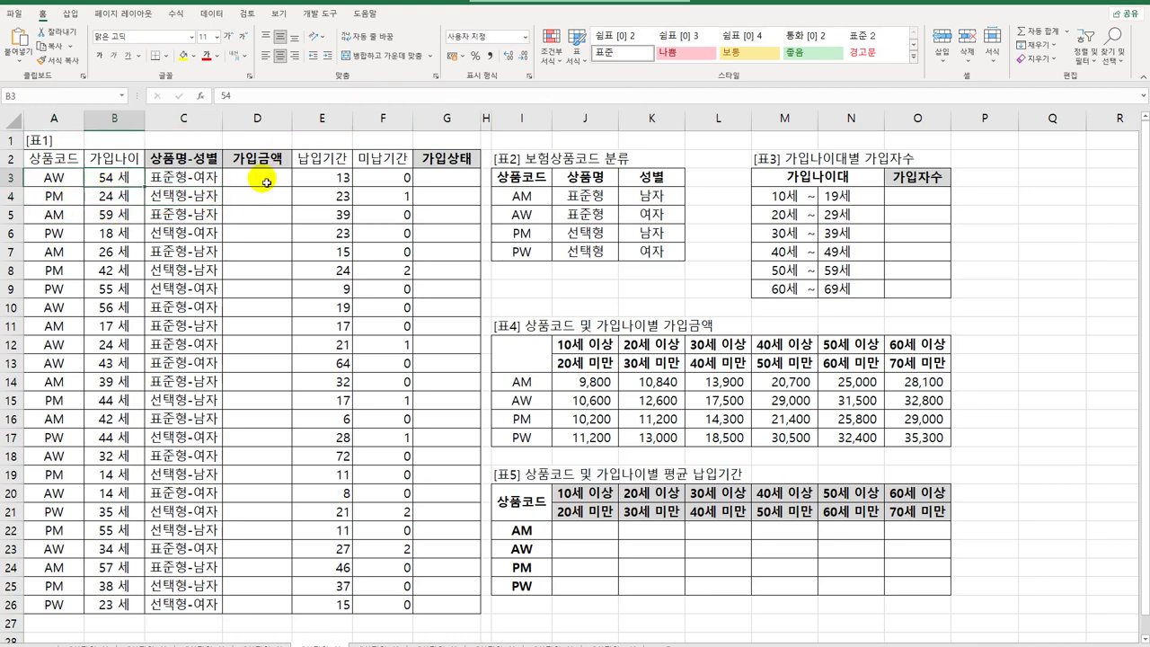
click(598, 379)
drag(523, 384, 530, 436)
drag(593, 342, 901, 342)
click(599, 390)
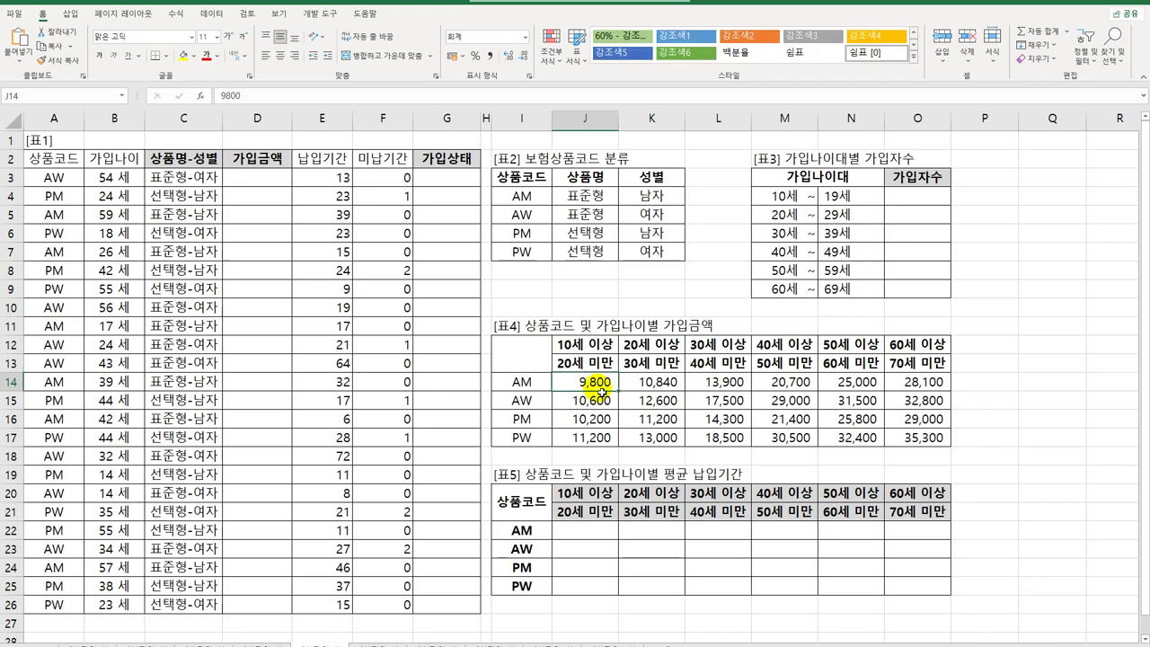
click(280, 182)
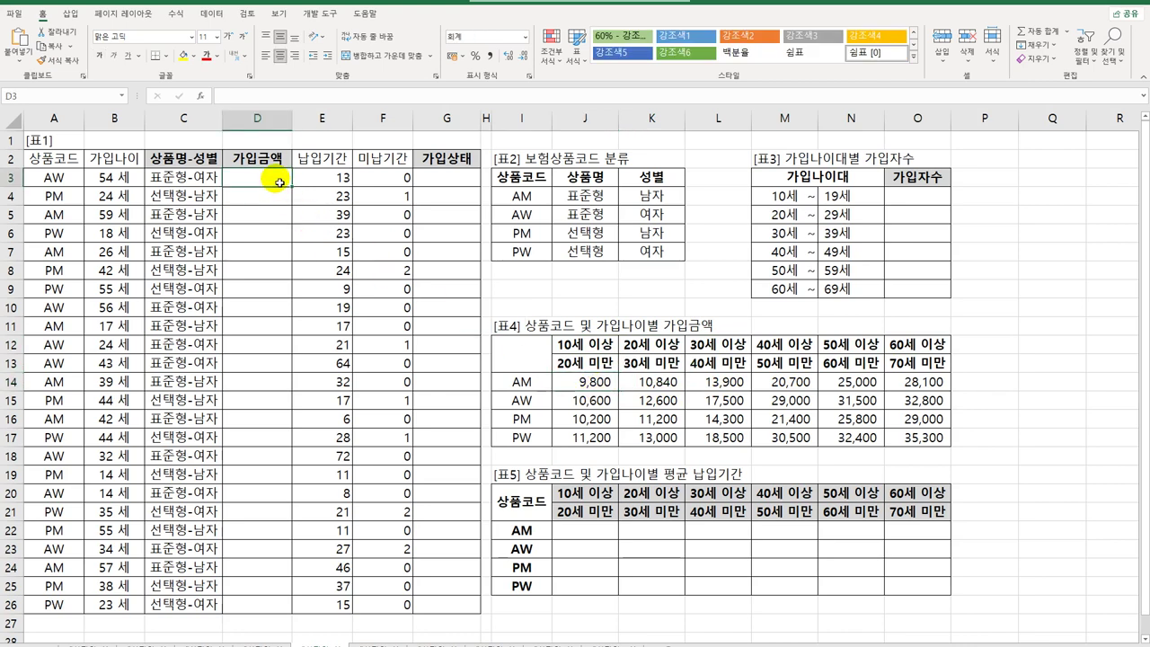
drag(603, 387, 903, 443)
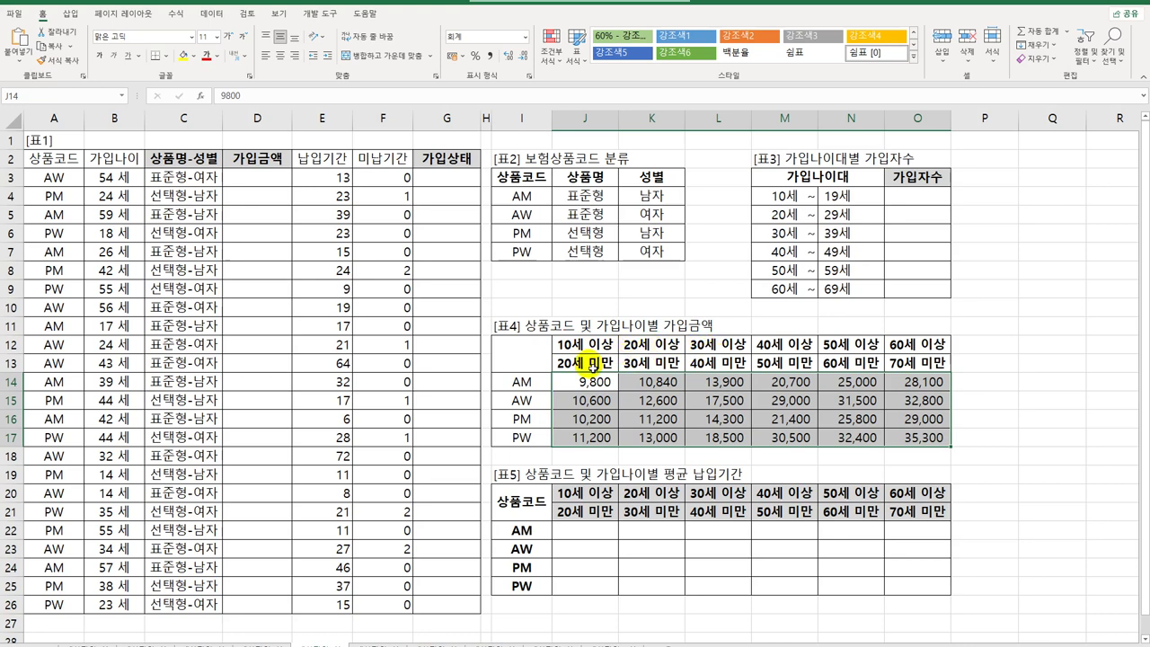
drag(571, 344, 910, 346)
- Start an XMATCH formula in D3 with the age in B3 as its lookup value
click(281, 183)
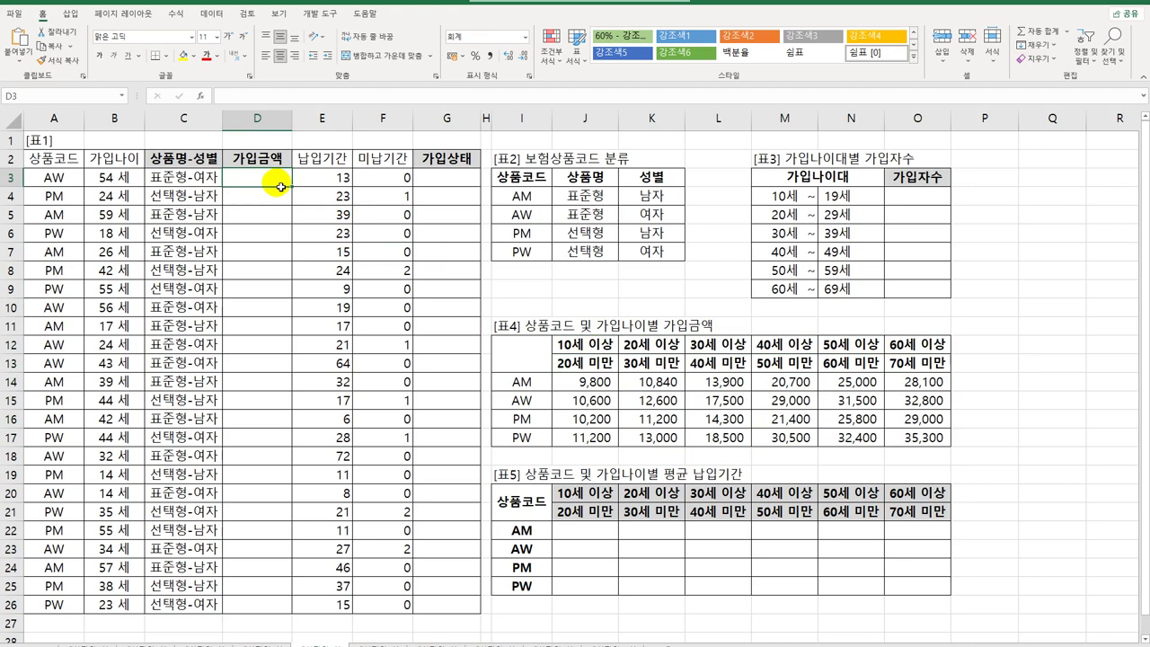
text(=)
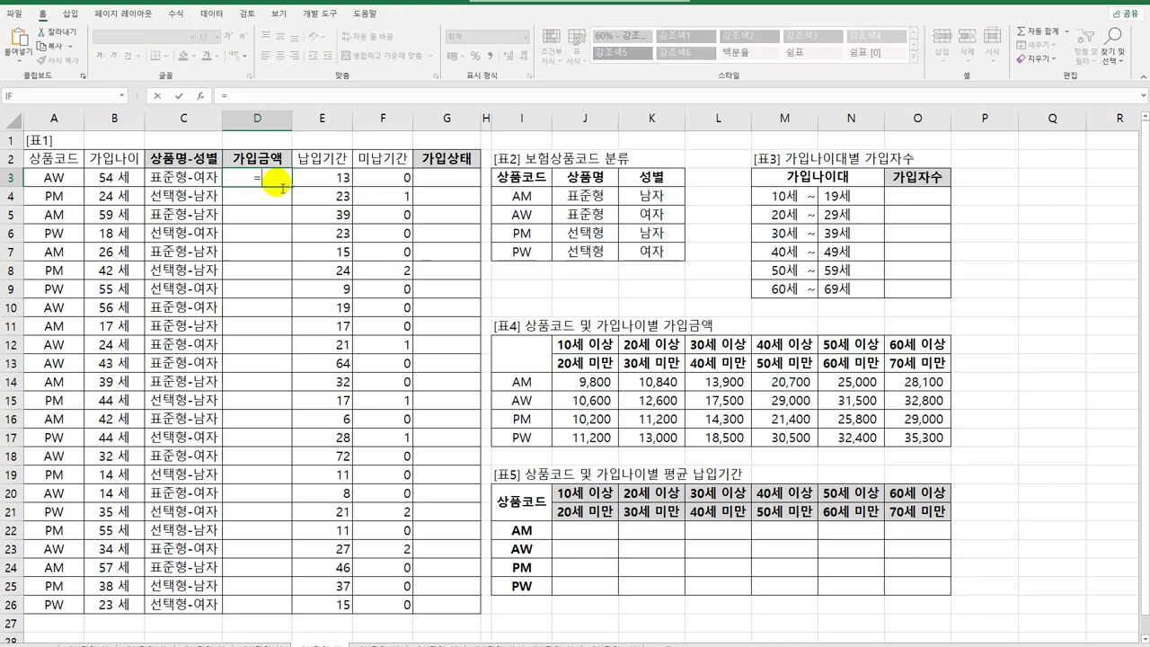
text(m)
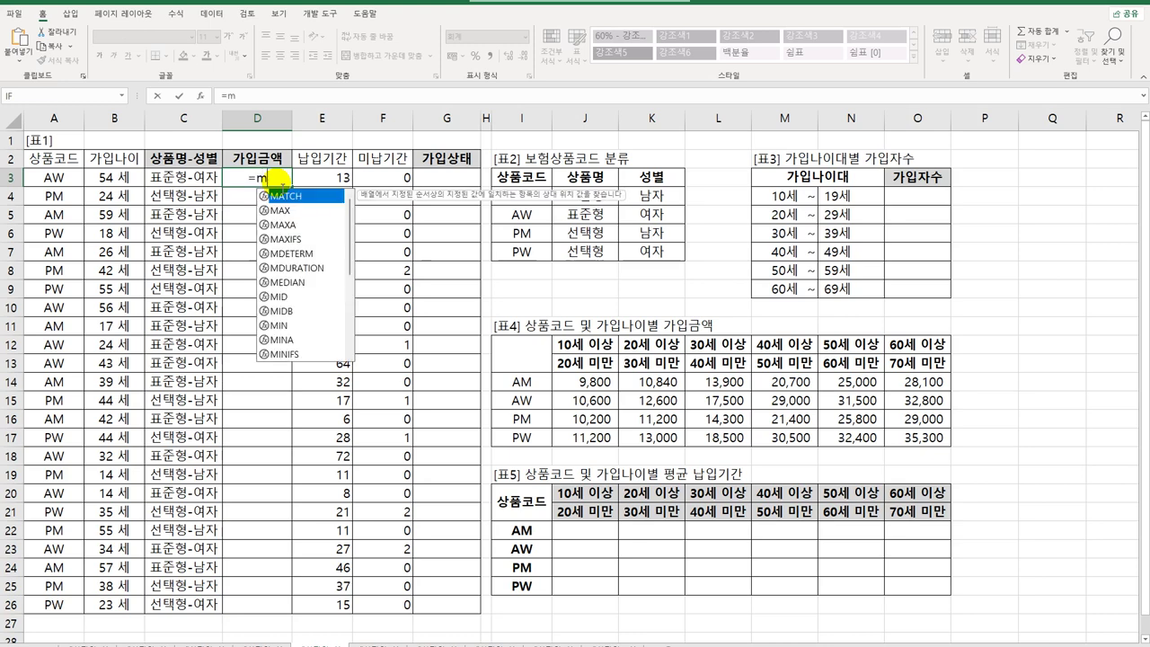
key(BackSpace)
text(xm)
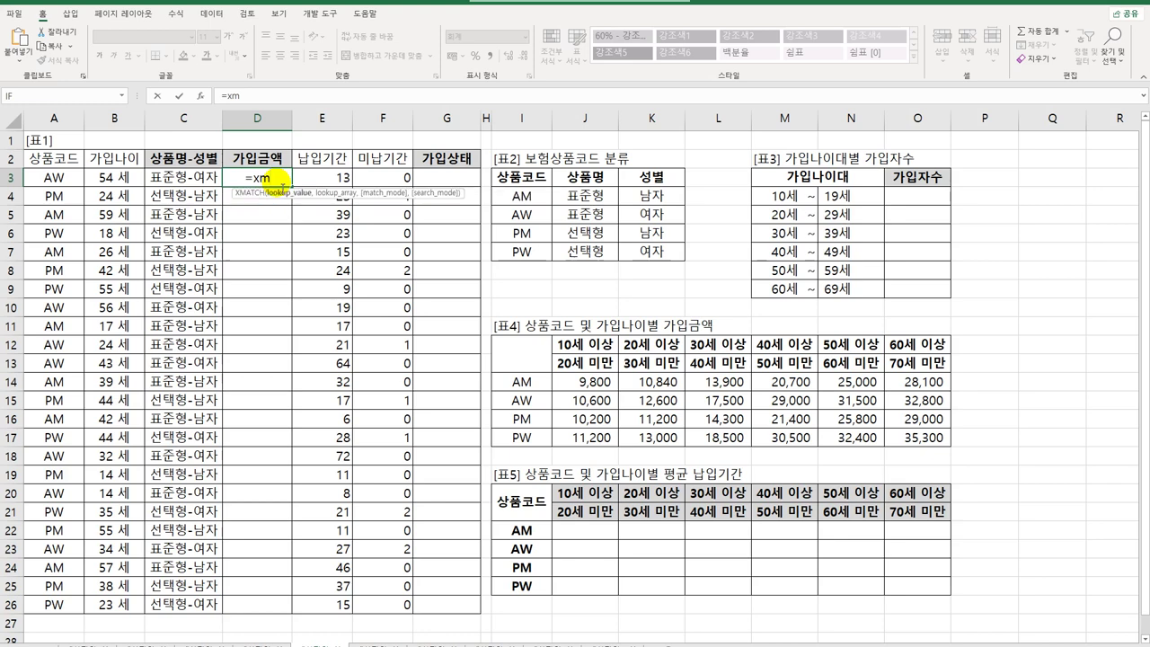
key(Tab)
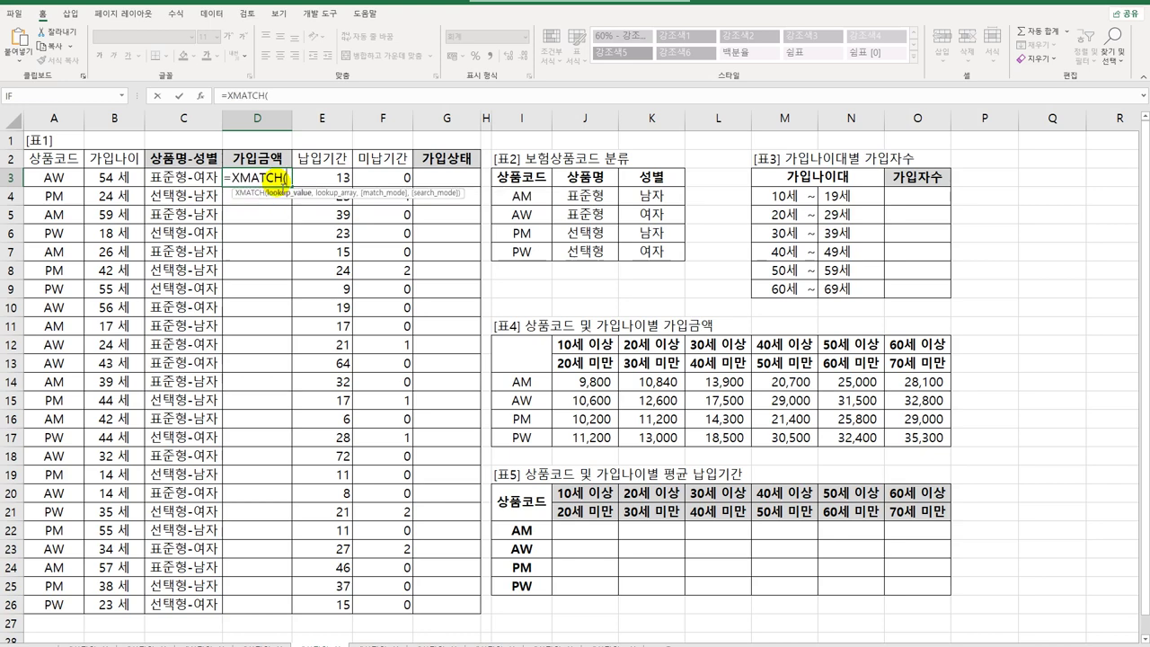
click(126, 182)
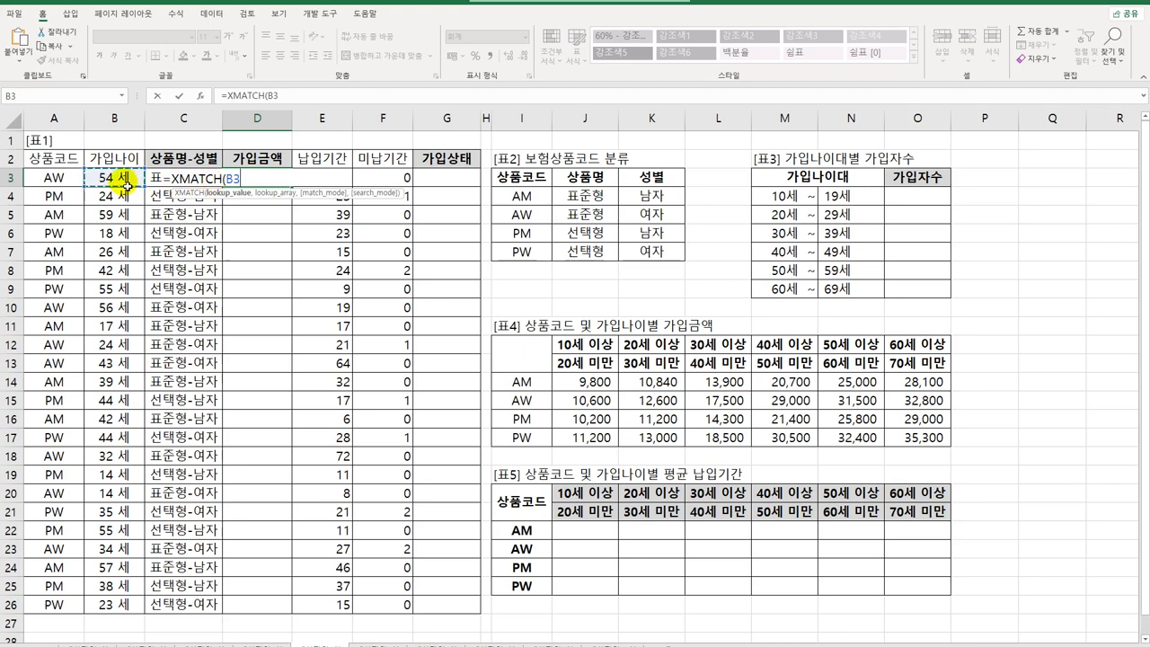
- Complete D3's XMATCH with the absolute lookup array $J$12:$O$12 and match mode -1, exact match or next smaller item
text(,)
drag(575, 345, 917, 345)
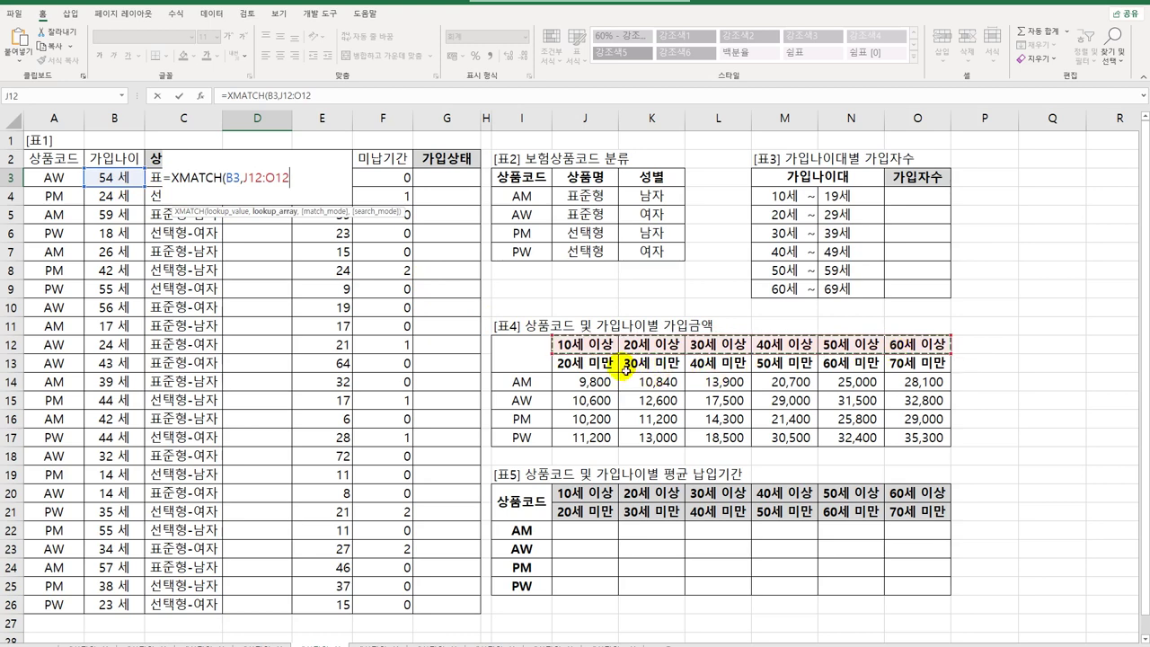
key(F4)
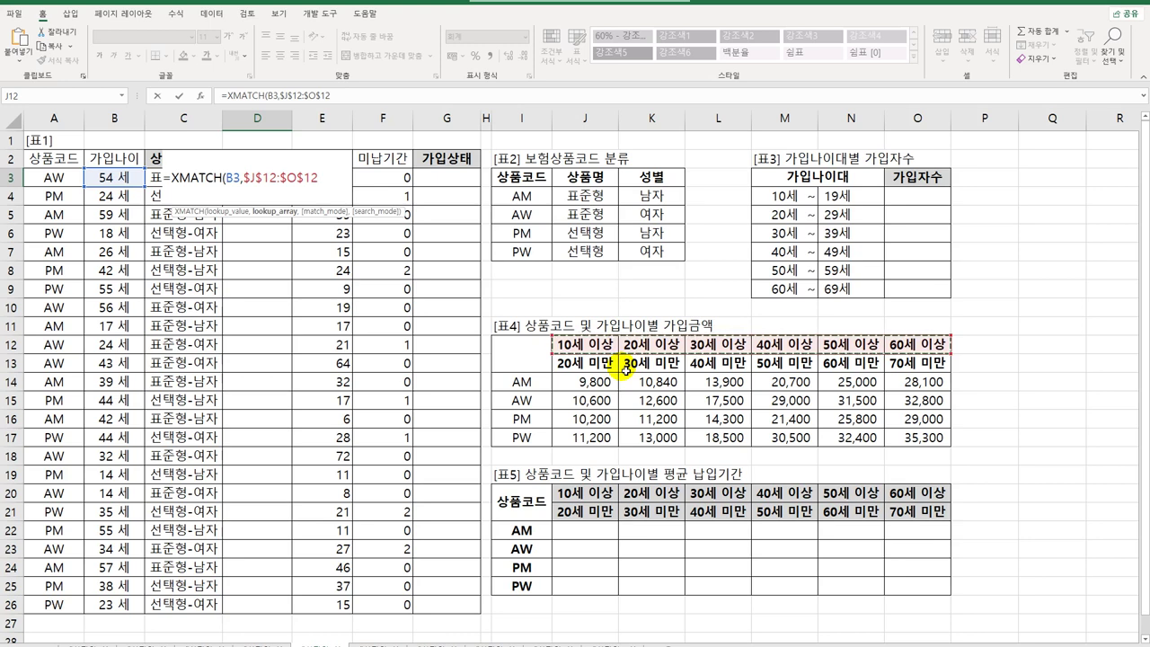
text(,)
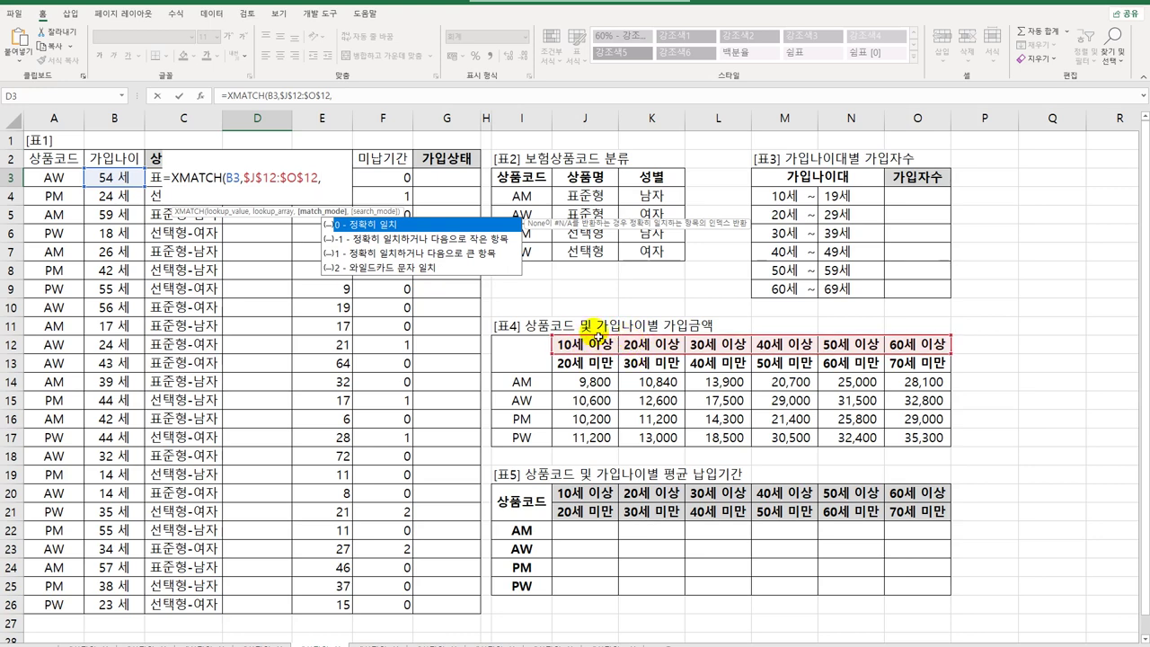
click(465, 240)
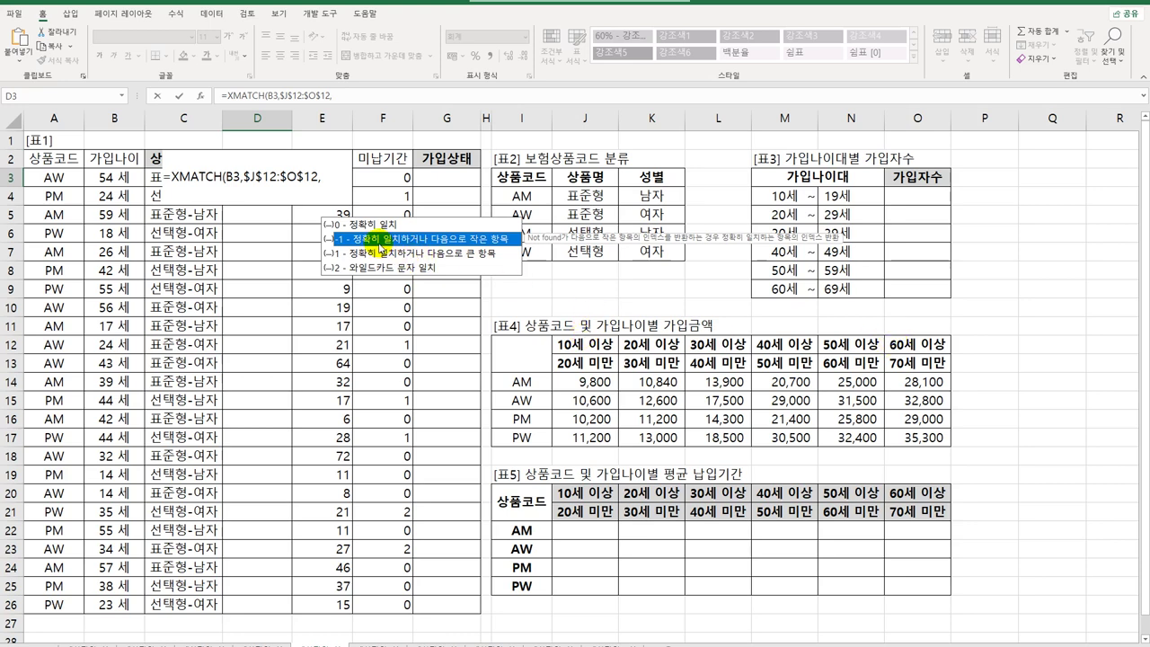
double_click(379, 239)
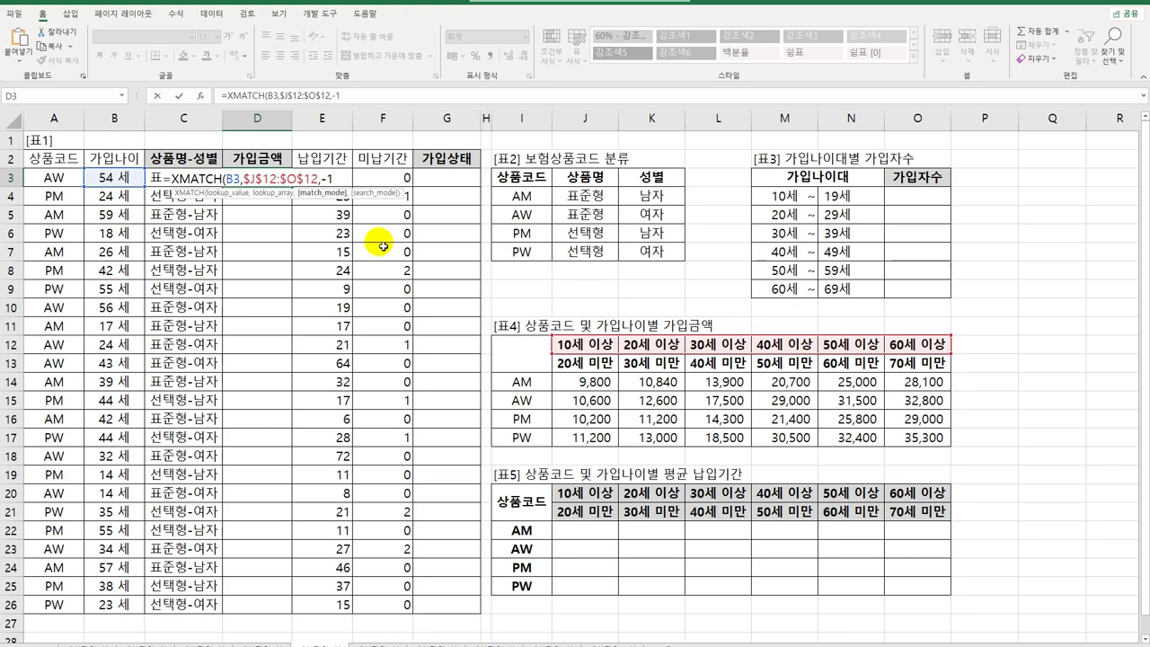
key(Return)
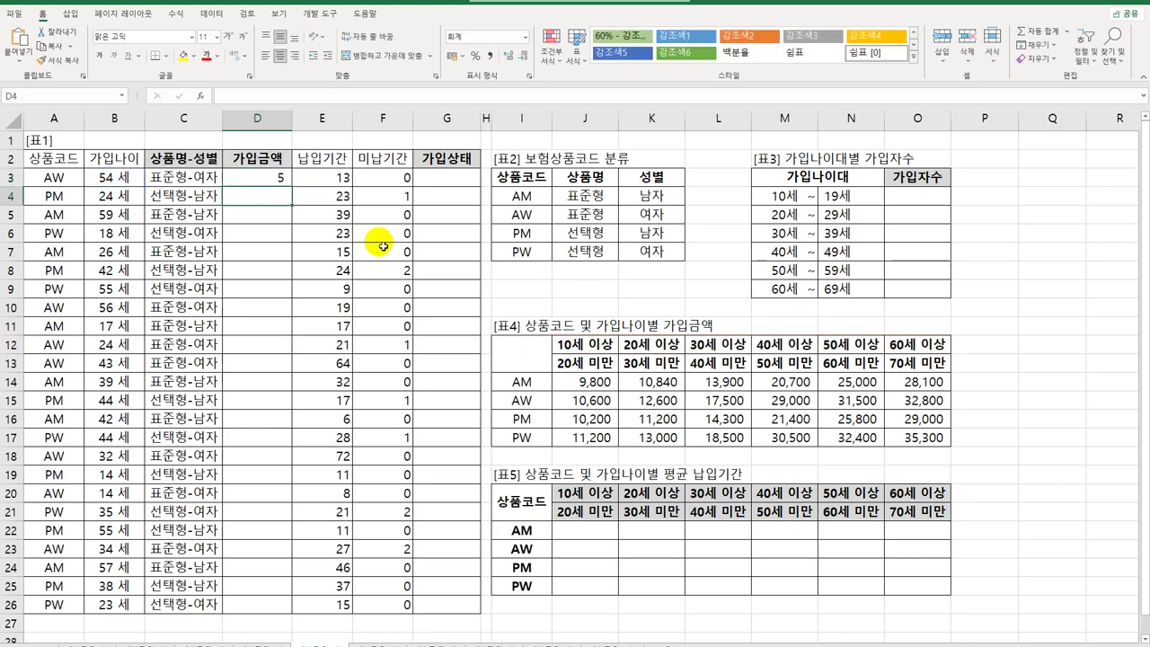
- Check D3's position by counting 표4's age-band headers from J12 to N12 and highlighting N12:N17
click(604, 348)
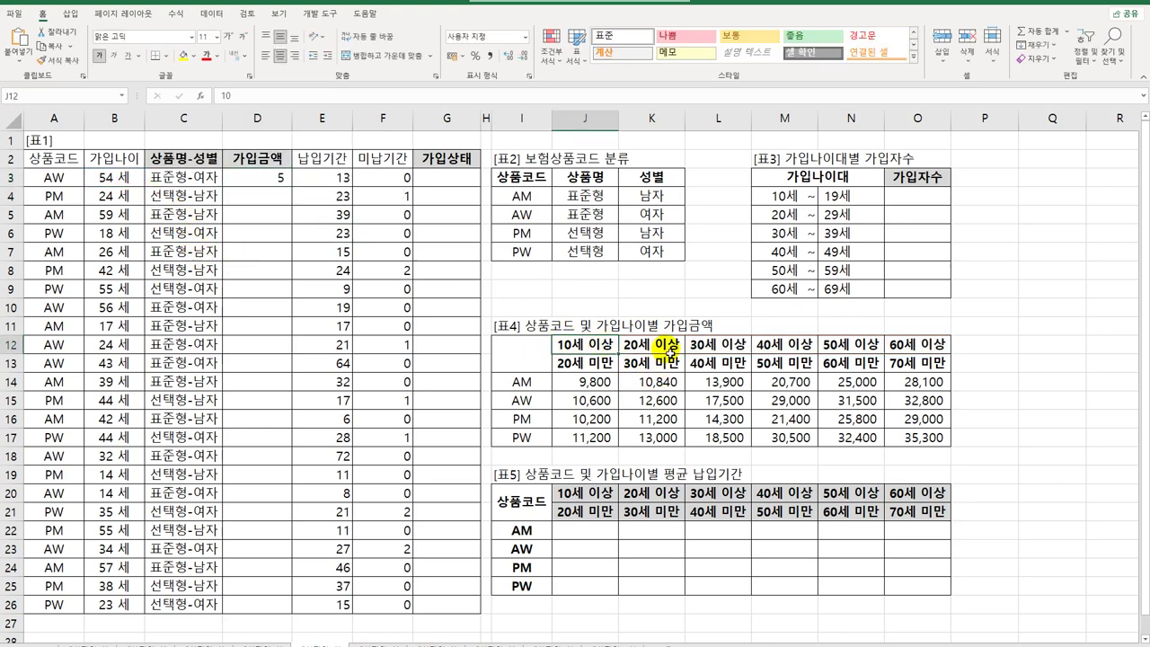
click(654, 346)
click(719, 346)
click(785, 346)
click(849, 346)
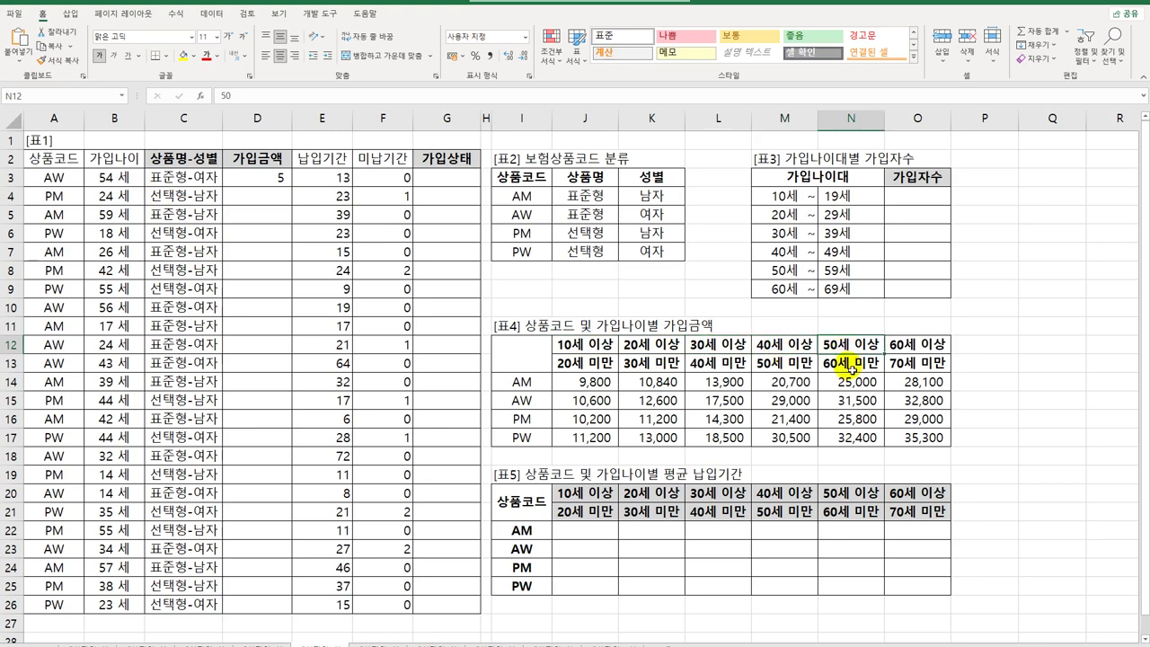
drag(851, 367, 851, 441)
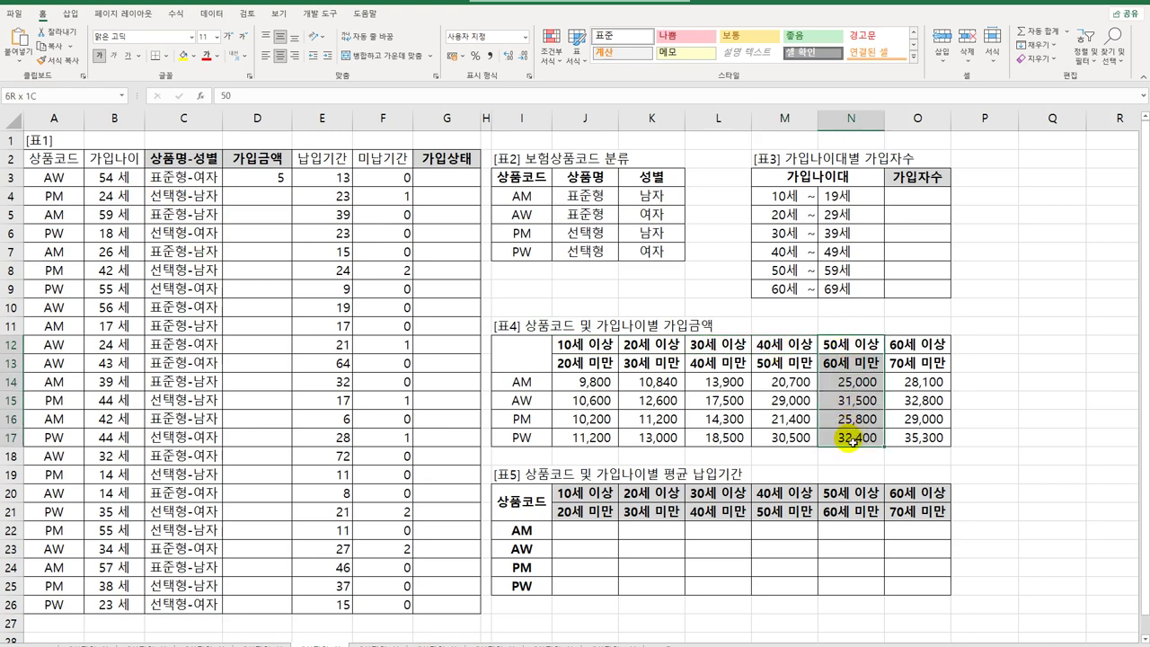
- Fill the XMATCH formula from D3 down to D26
click(287, 179)
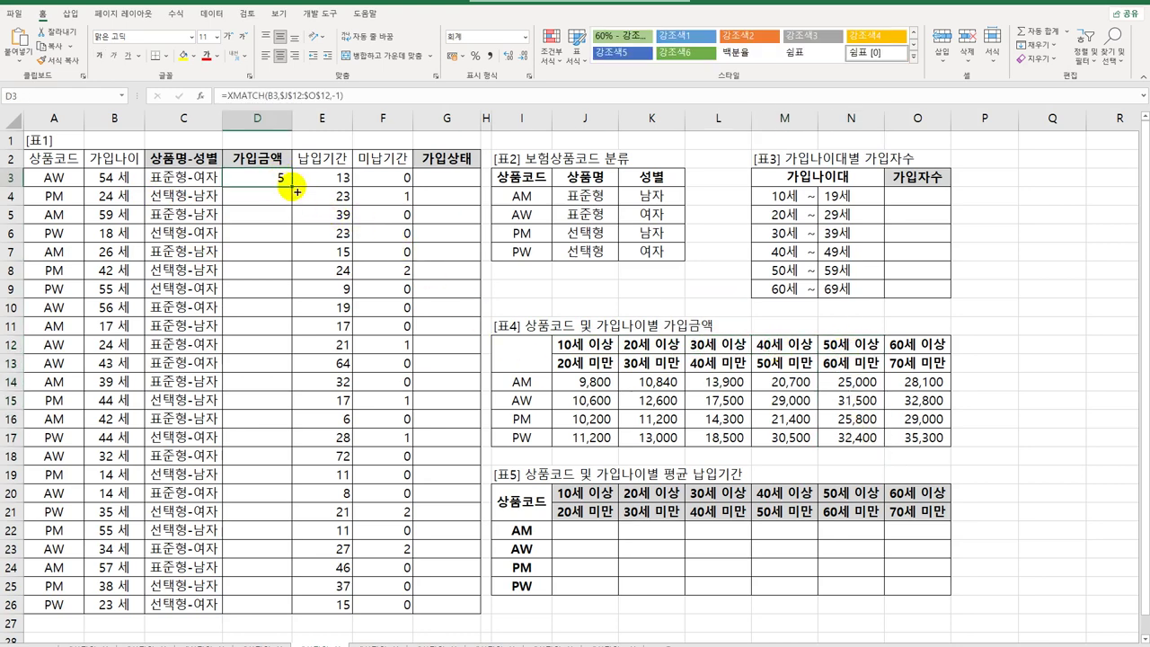
drag(296, 191, 259, 620)
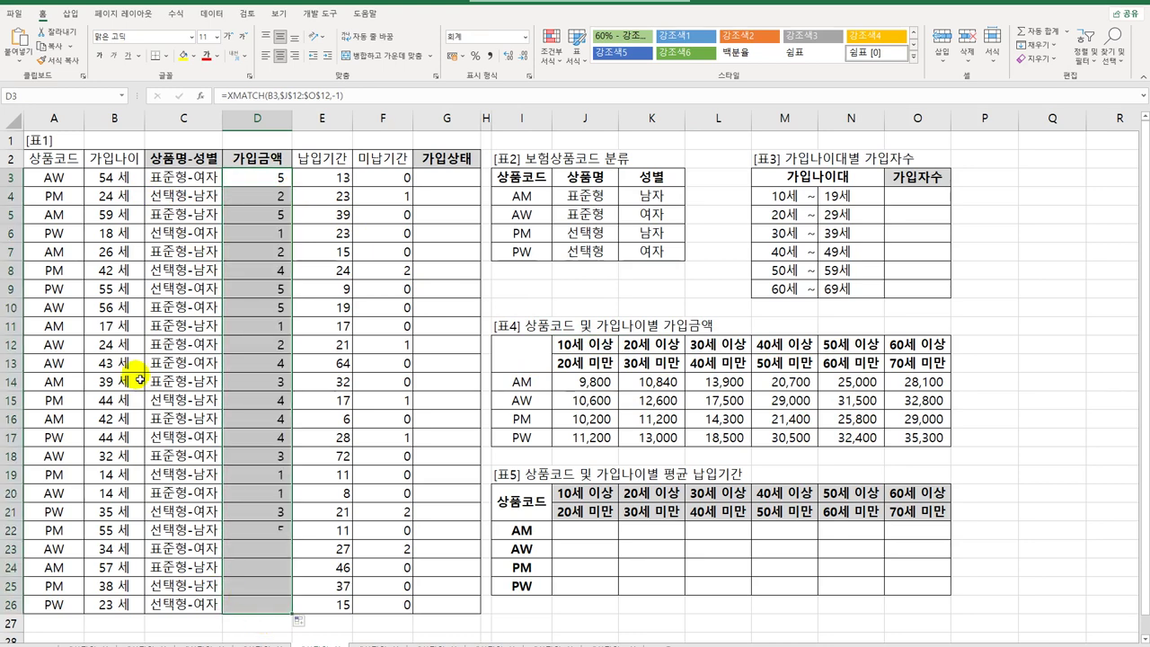
- Check D4's XMATCH position for the age in B4 against 표4's 20세 이상 age band in K12:K17
drag(104, 195, 253, 196)
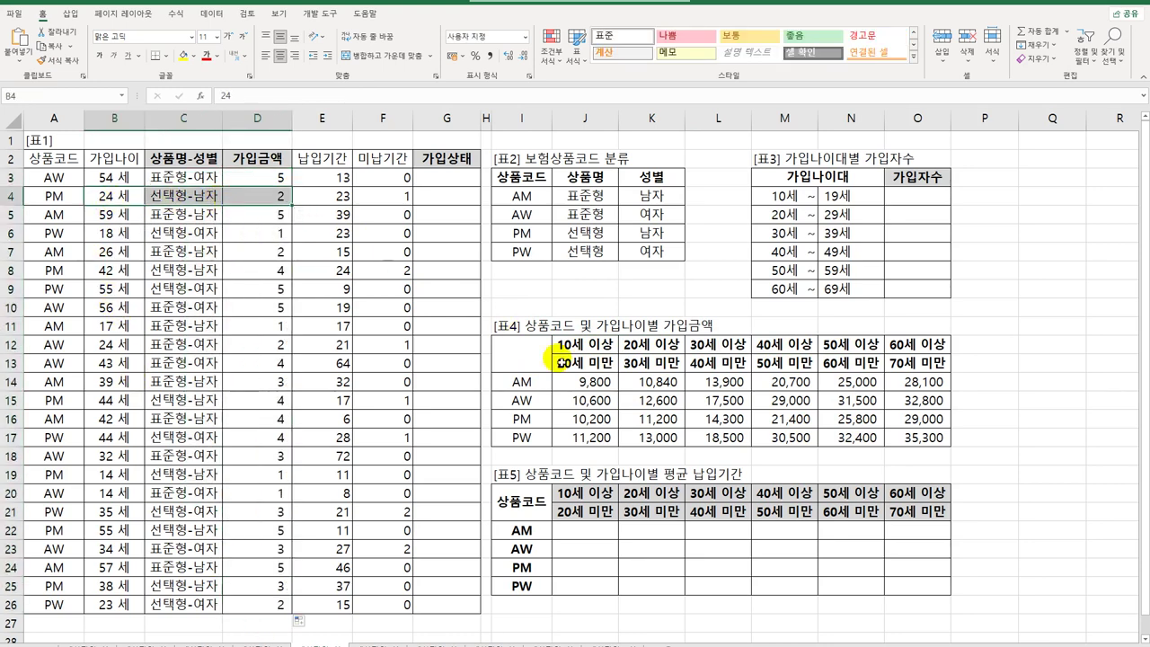
drag(661, 347, 657, 446)
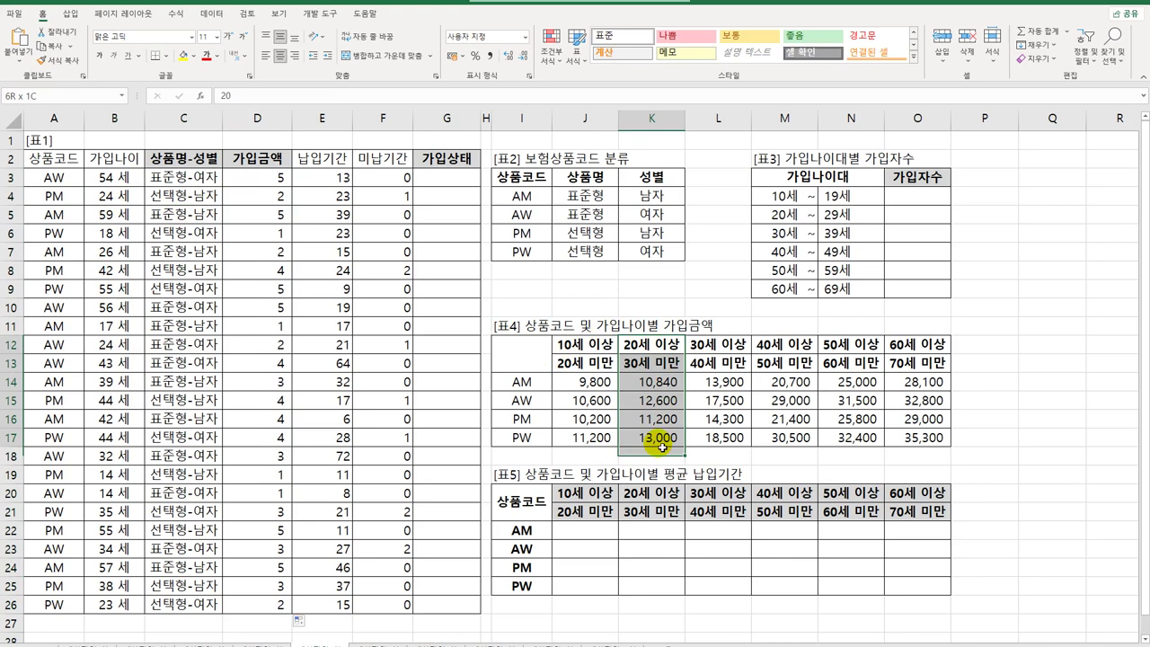
click(649, 356)
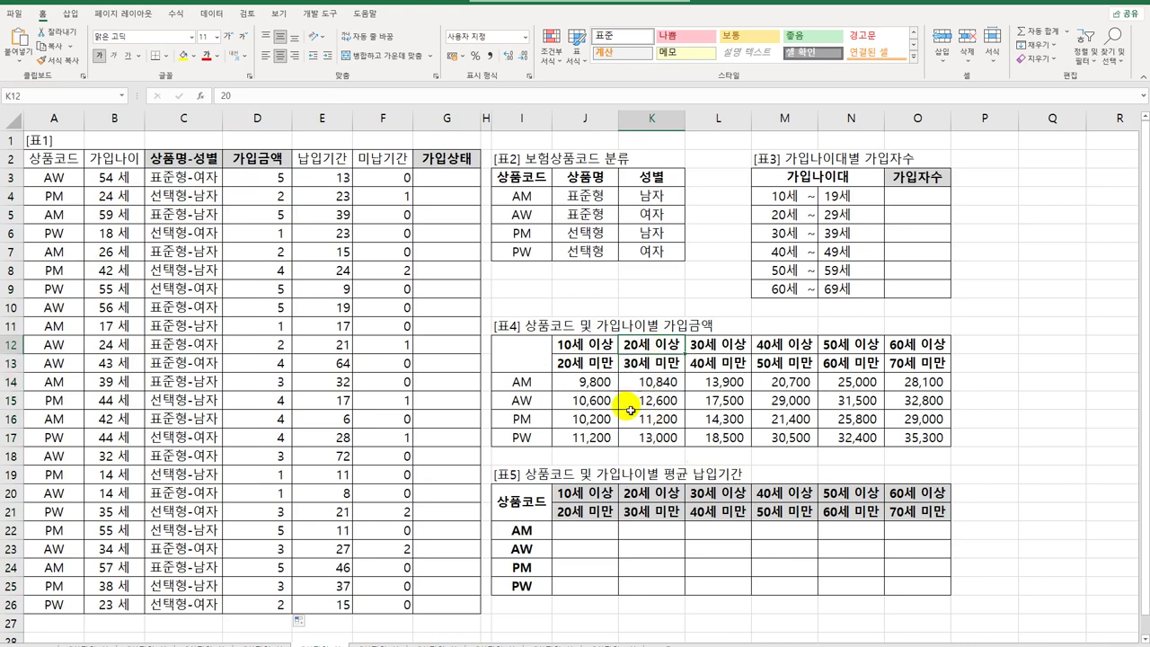
- Wrap D3's XMATCH in an INDEX function with the absolute array $J$14:$O$17 as its first argument
click(280, 183)
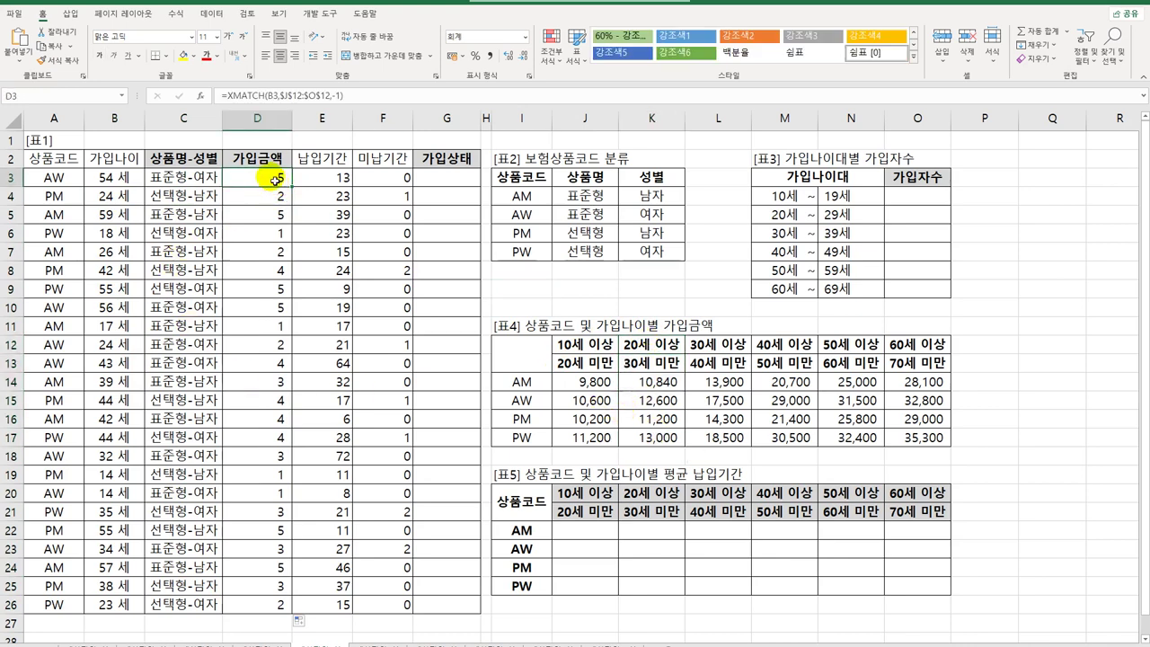
double_click(275, 180)
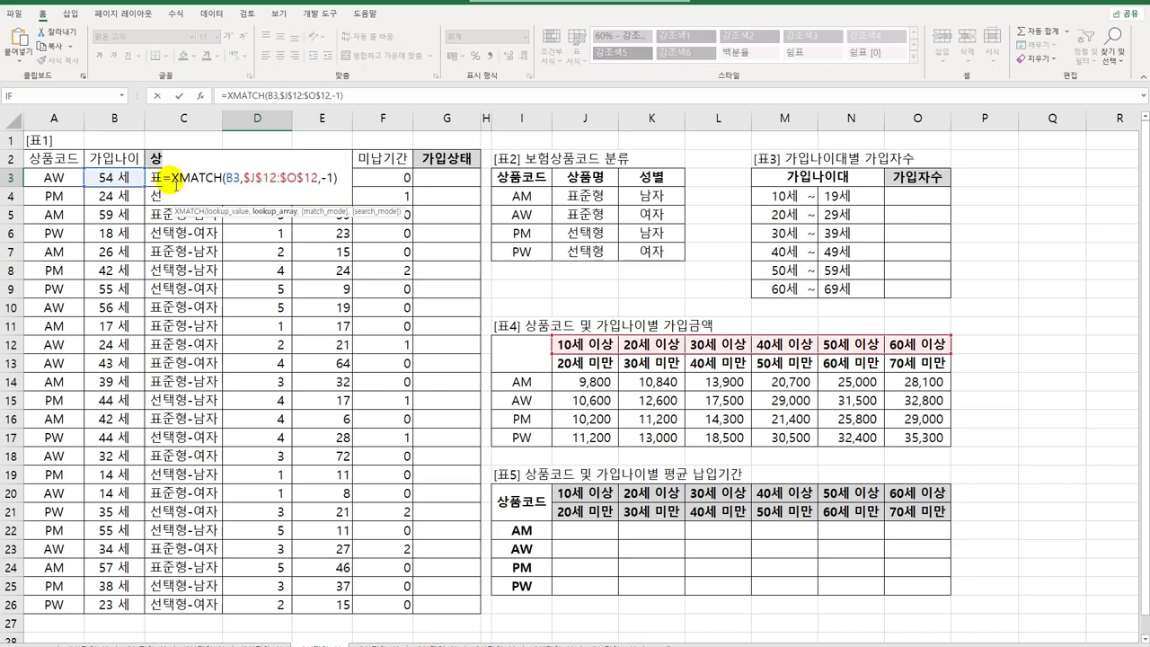
text(INDEX()
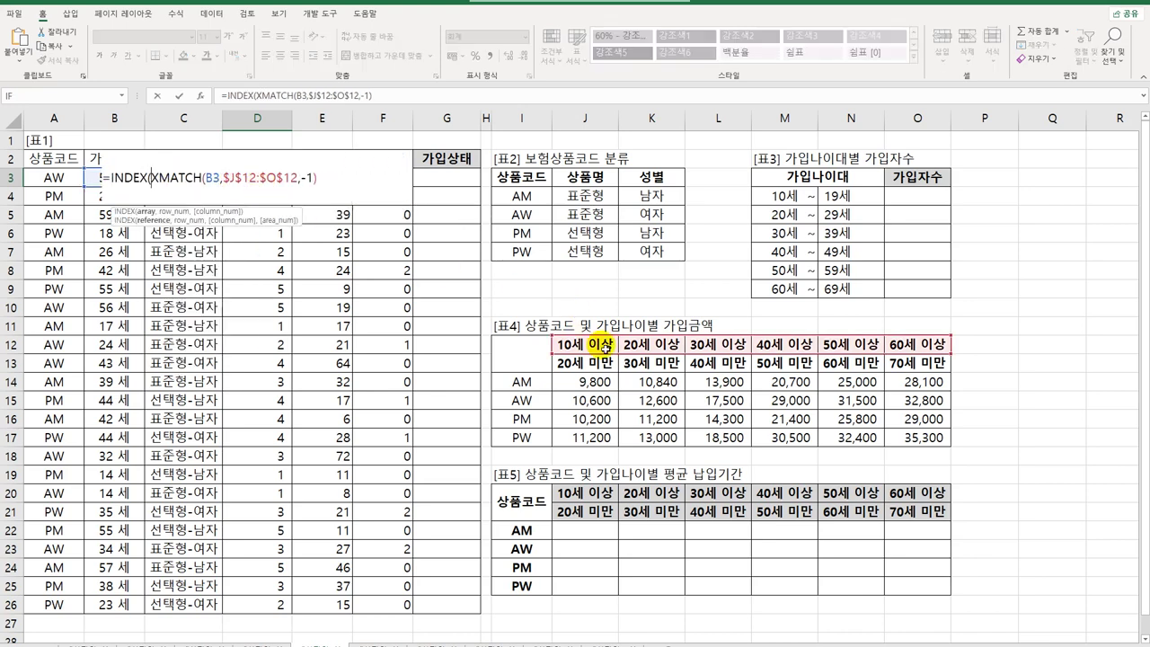
drag(584, 385, 893, 442)
key(F4)
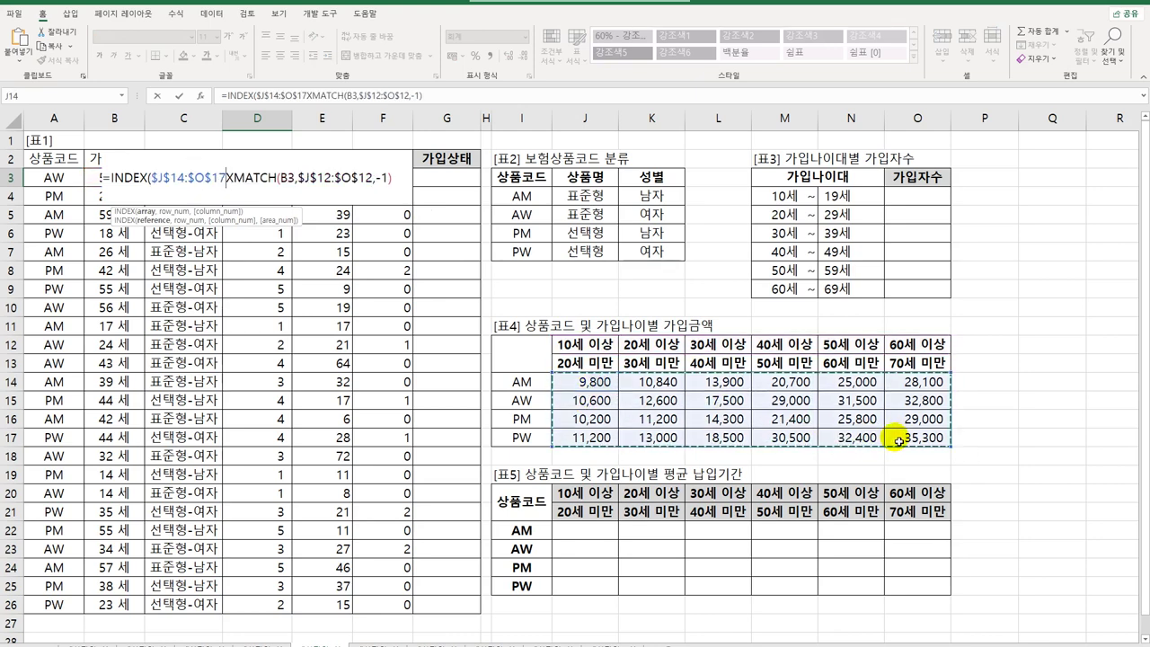
text(,)
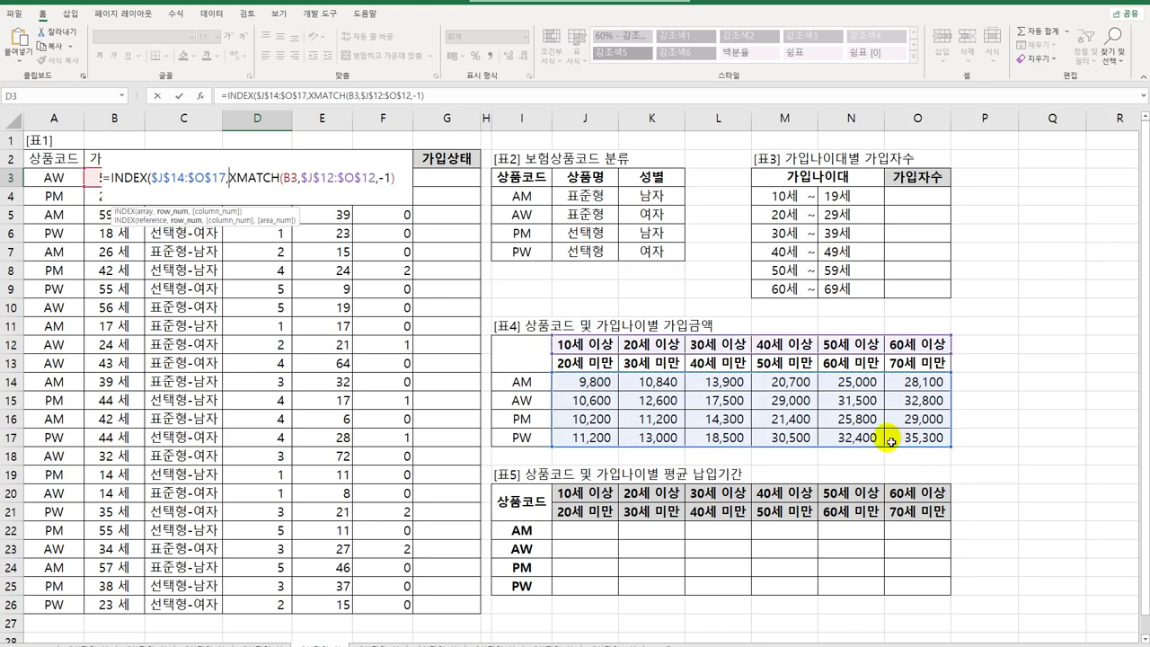
- Insert XMATCH(A3,$I$14:$I$17,0) as the INDEX row number in D3, before the age XMATCH
text(xma)
key(Tab)
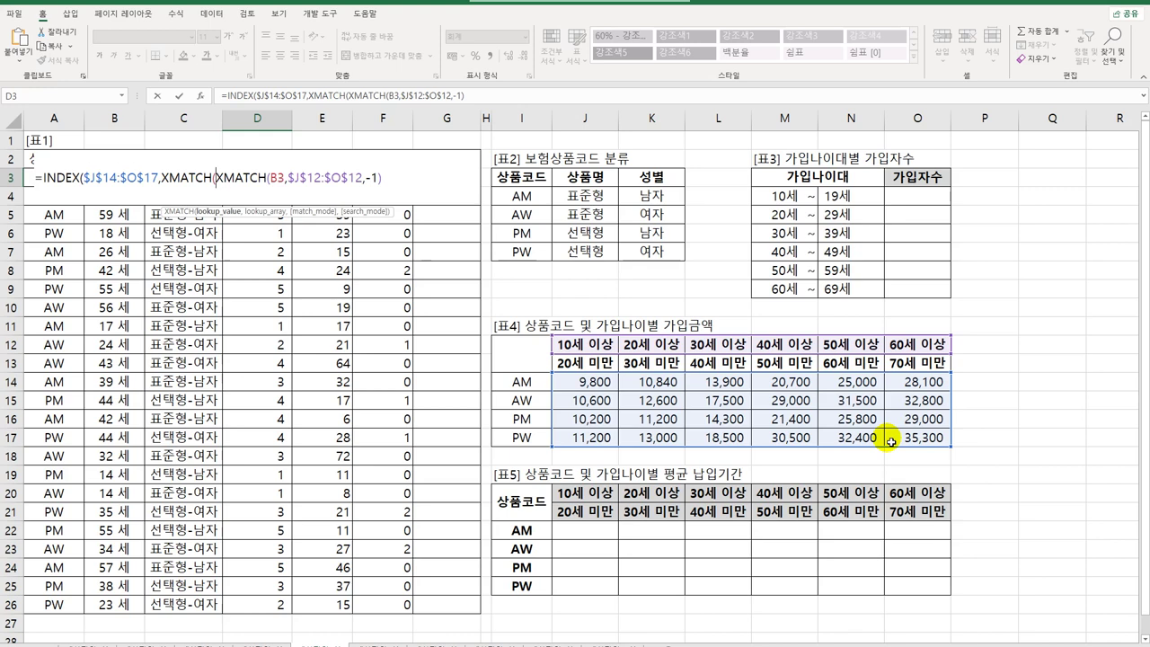
key(Left)
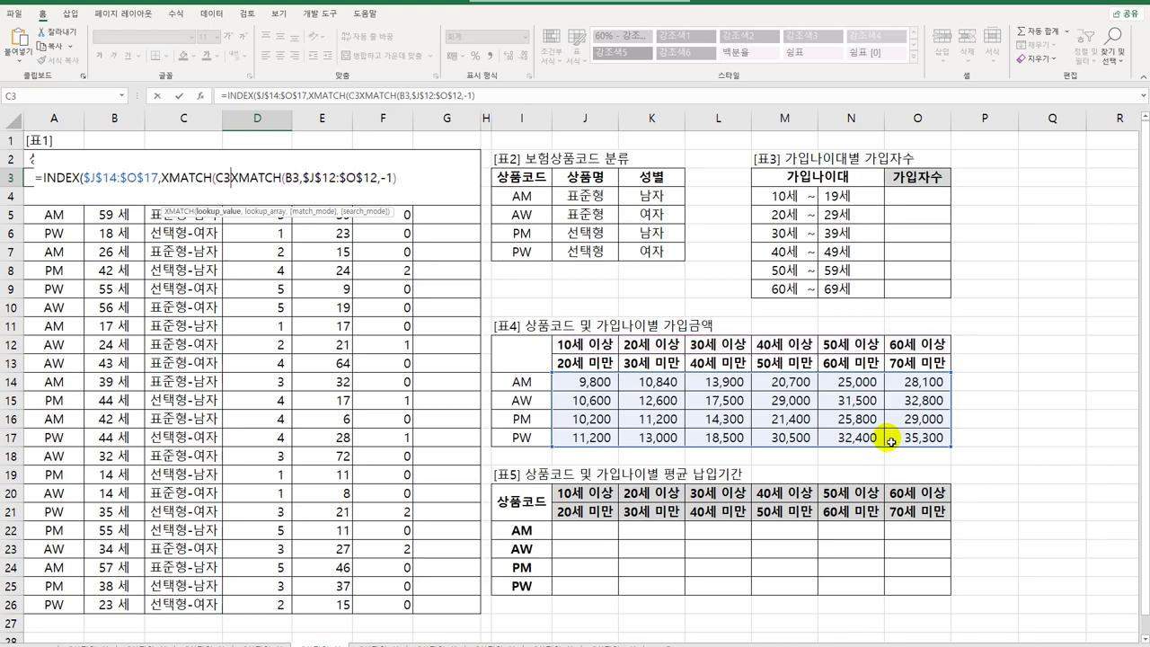
key(Left)
key(Left)
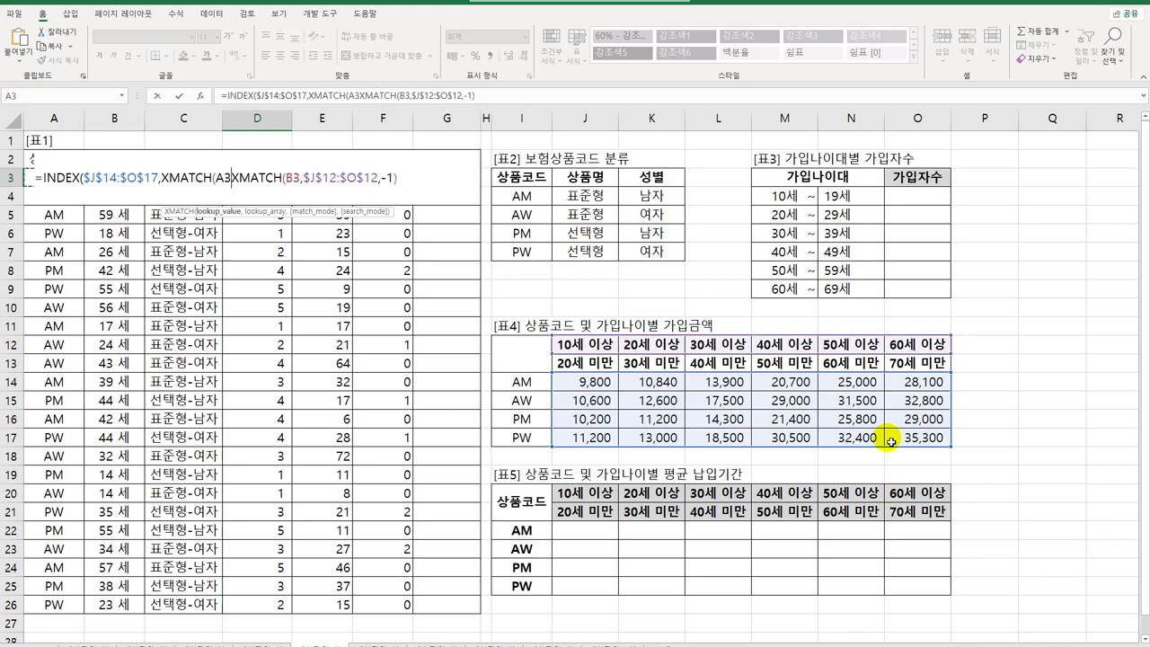
text(,)
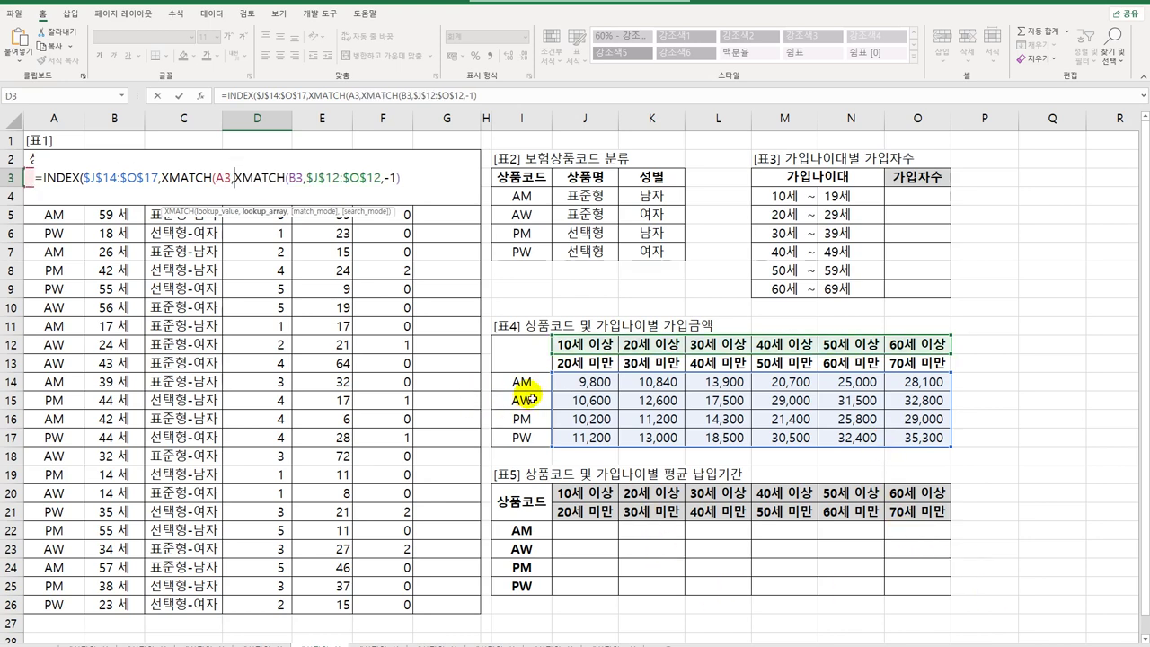
drag(528, 382, 529, 438)
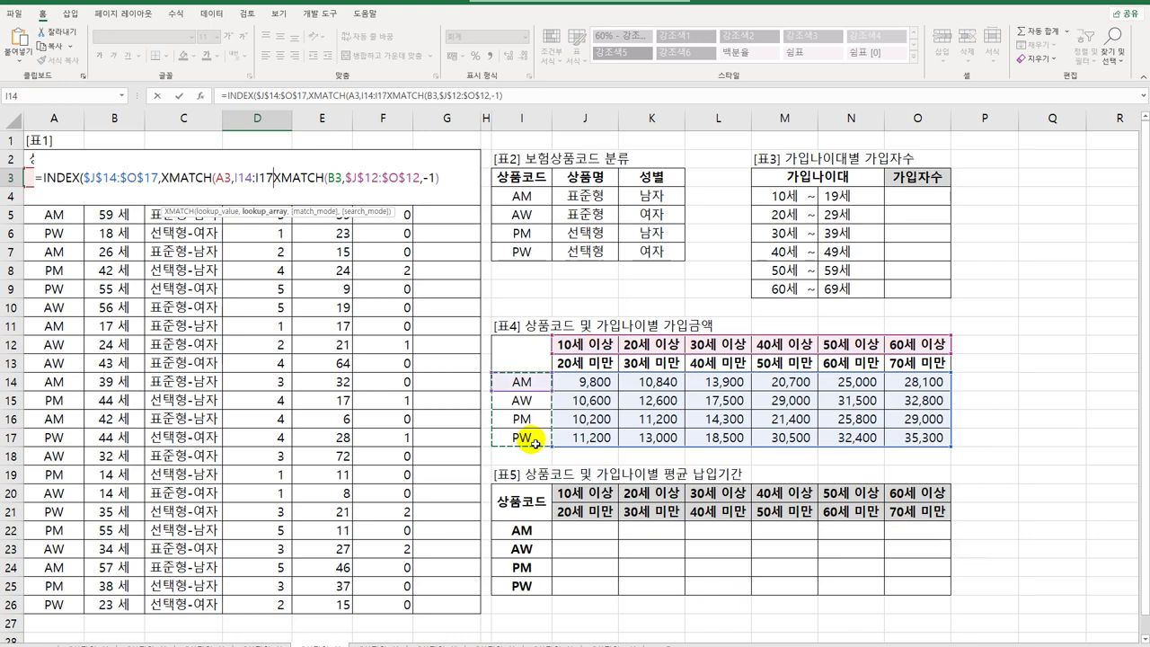
key(F4)
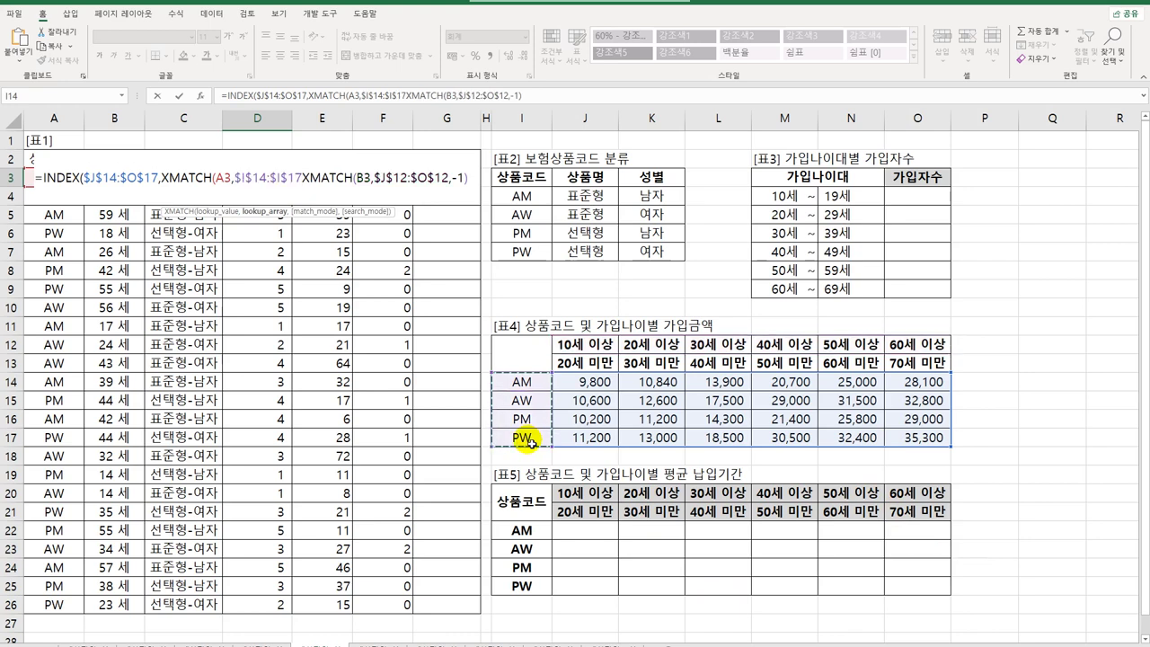
text(,)
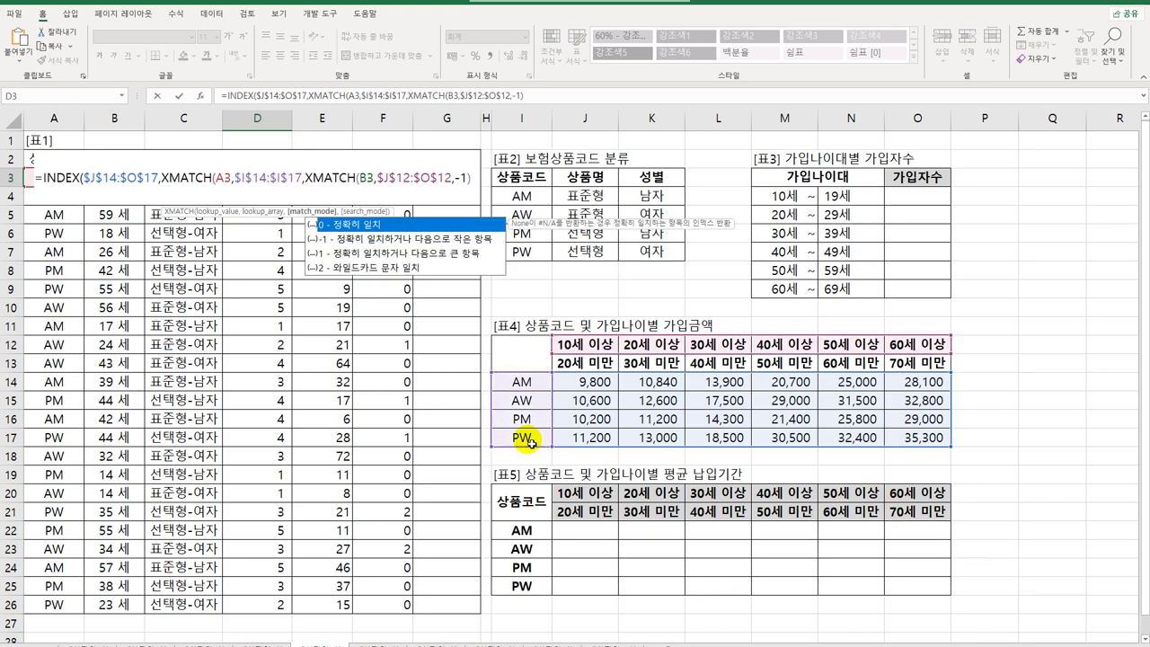
text(0)
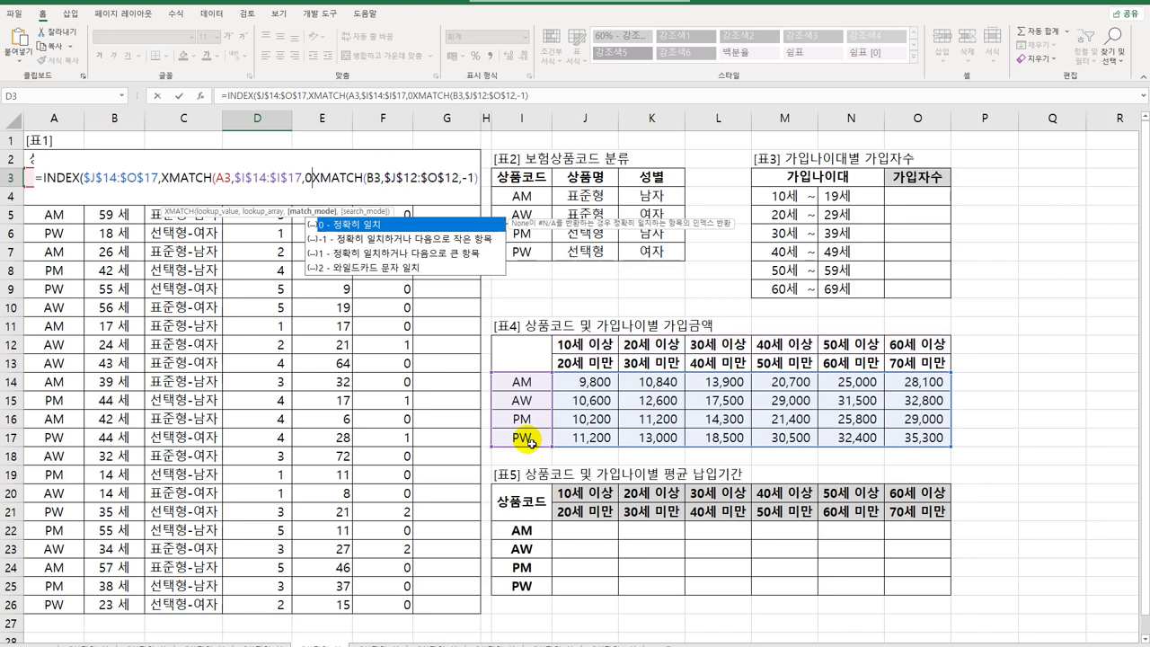
text(),)
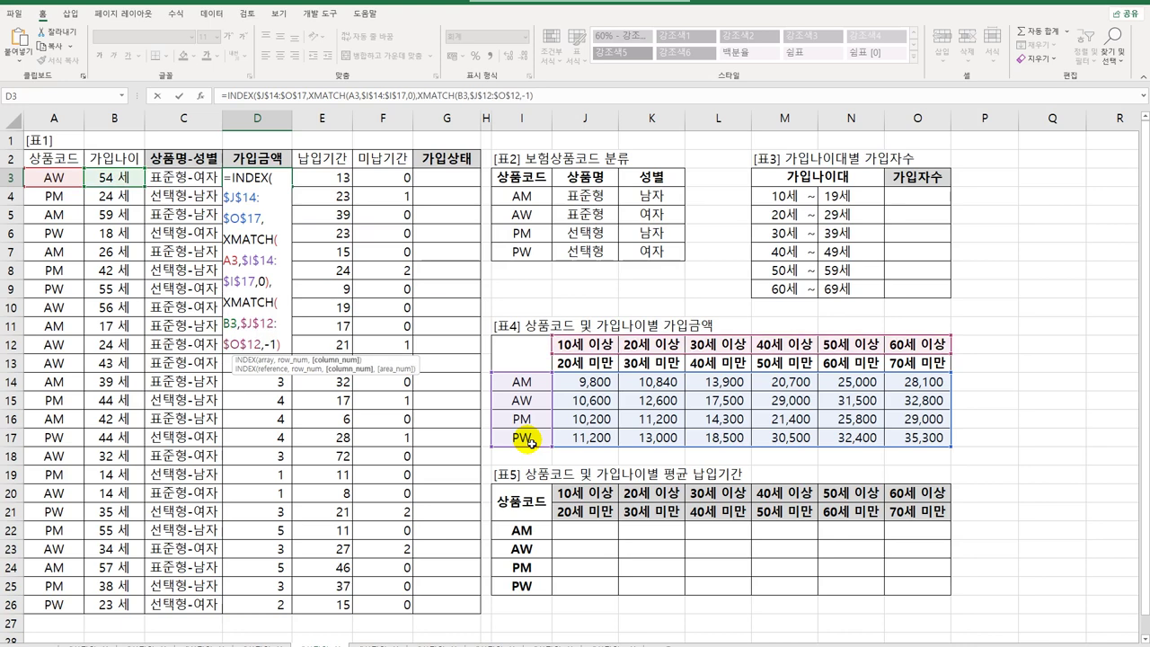
- Close and enter D3's INDEX formula, and fill it down the 가입금액 column to D26
click(287, 346)
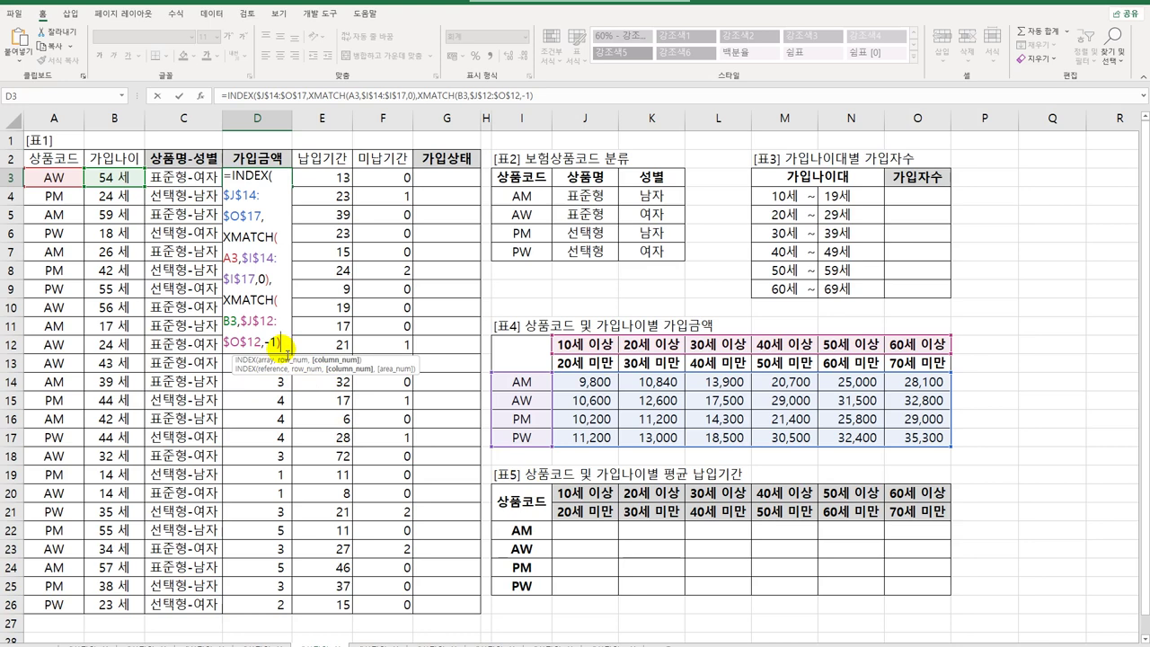
text())
key(Return)
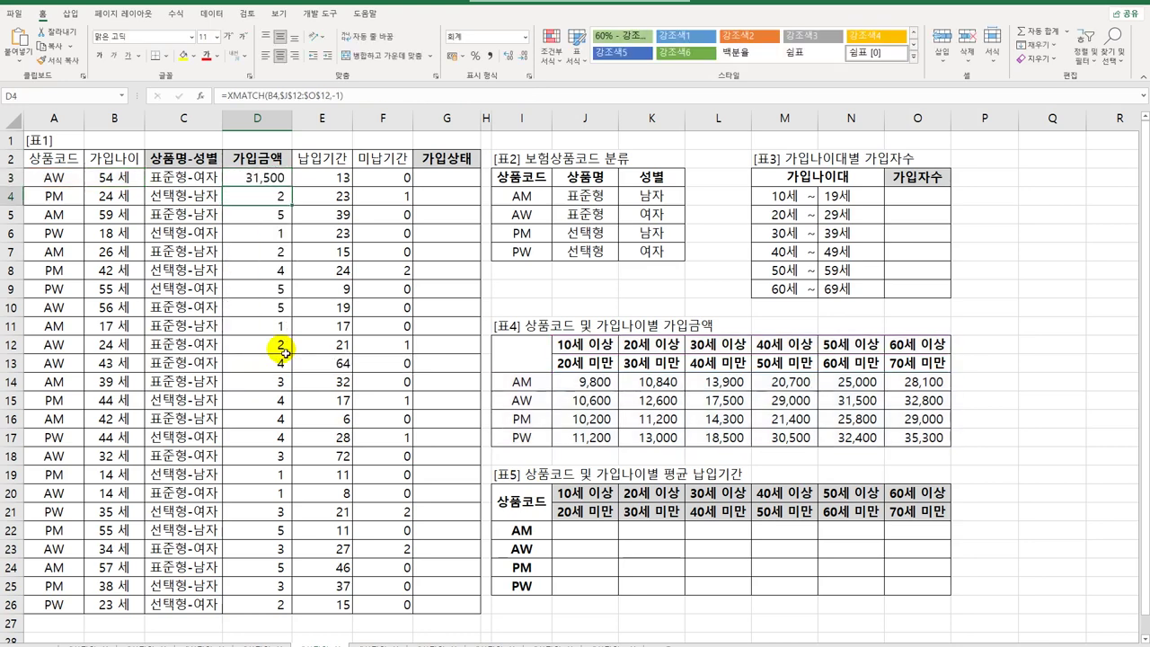
click(280, 179)
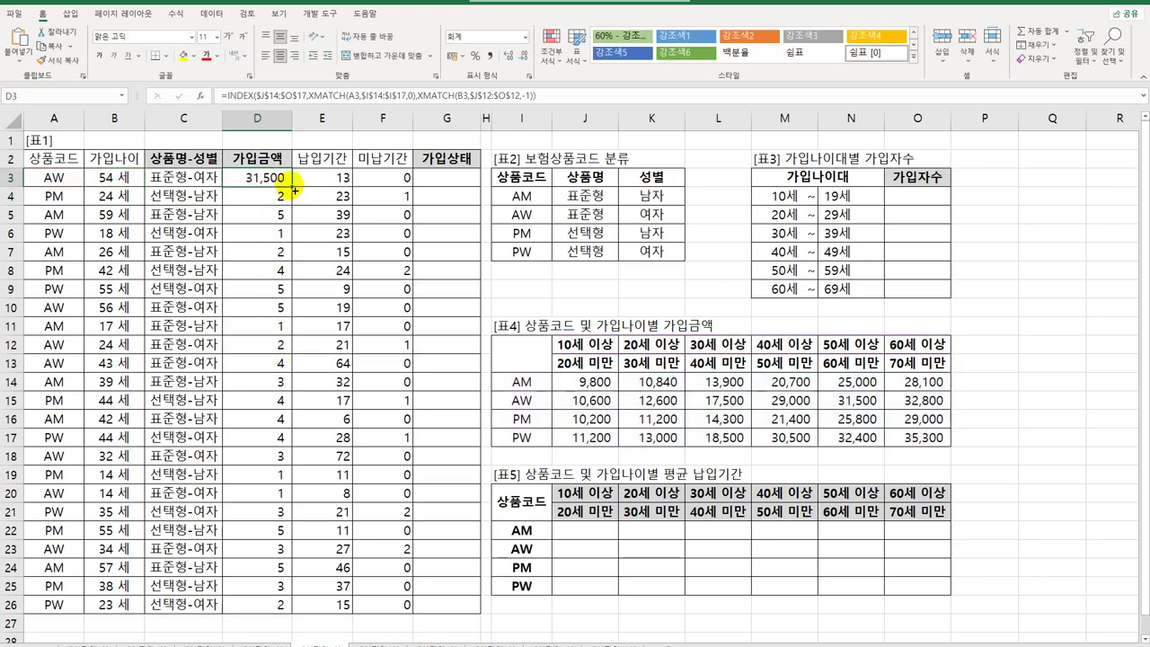
drag(295, 189, 266, 620)
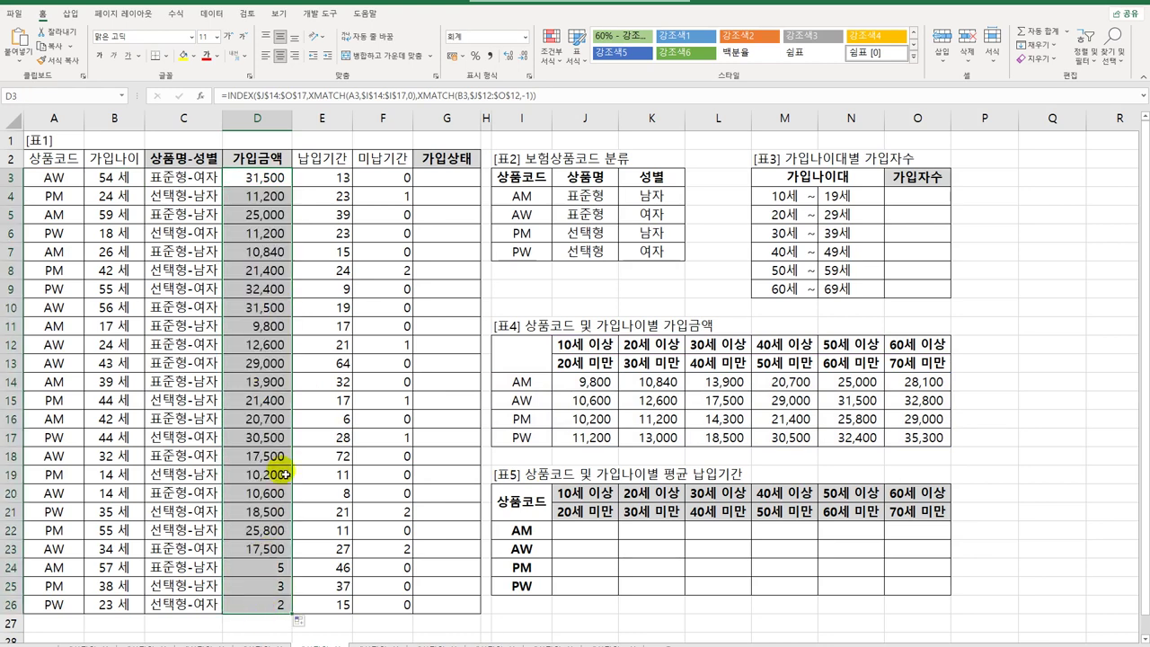
- Start a FREQUENCY formula across 표3's 가입자수 cells O4:O9 with the ages B3:B26 as its data array
click(444, 186)
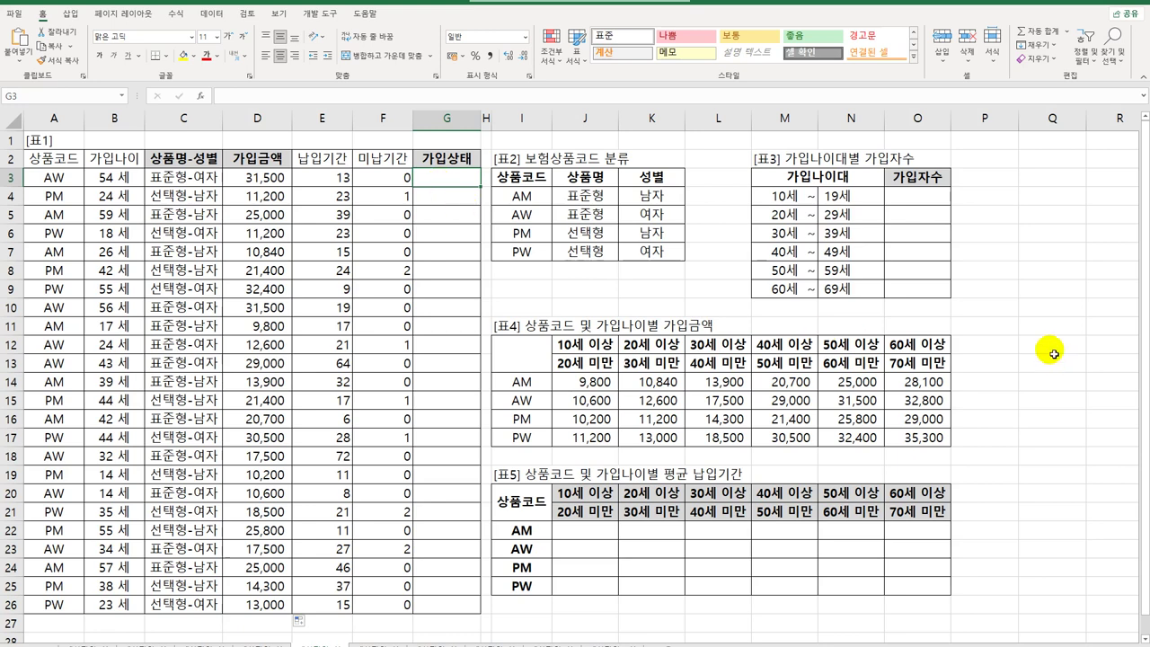
drag(915, 196, 922, 288)
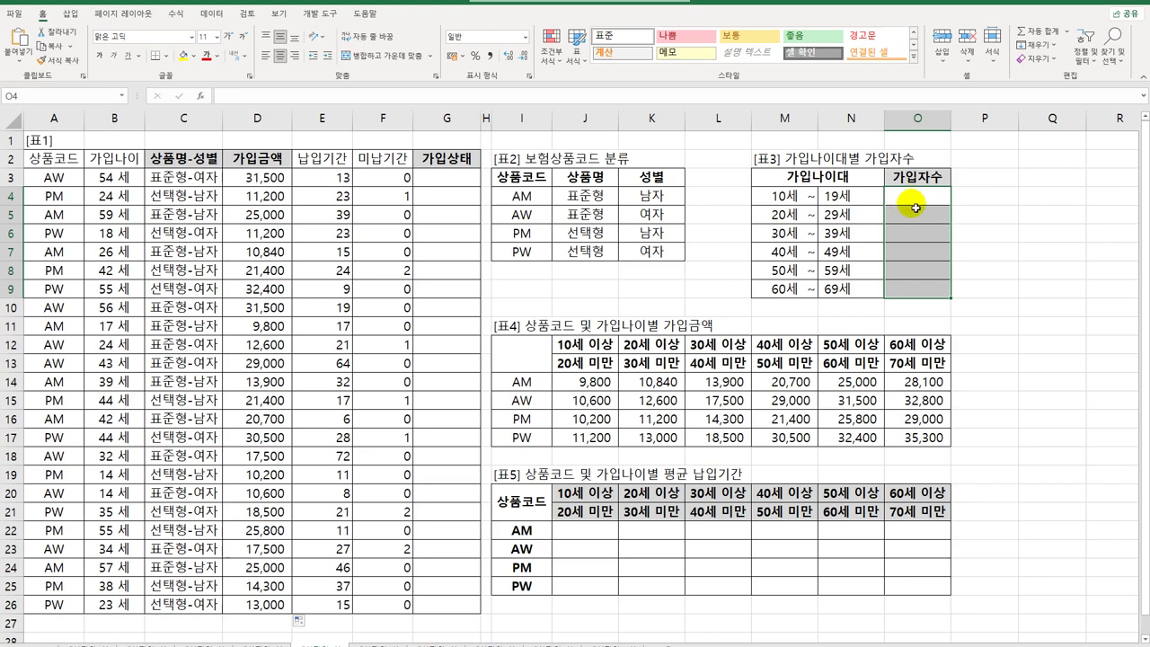
drag(915, 190, 915, 284)
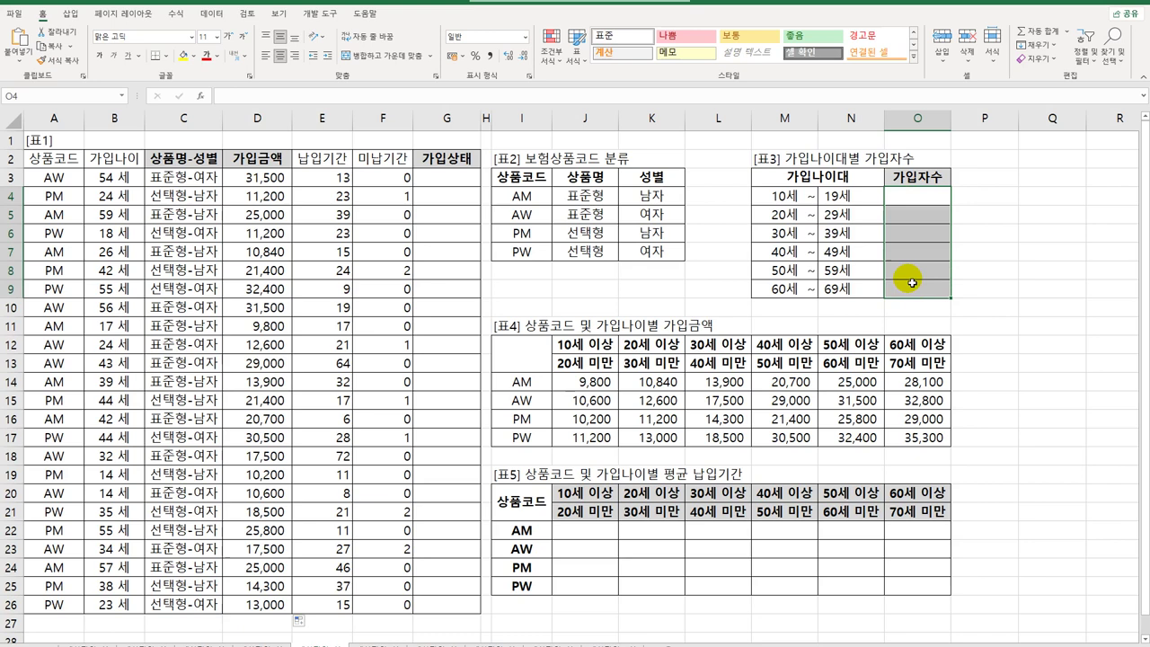
text(=fr)
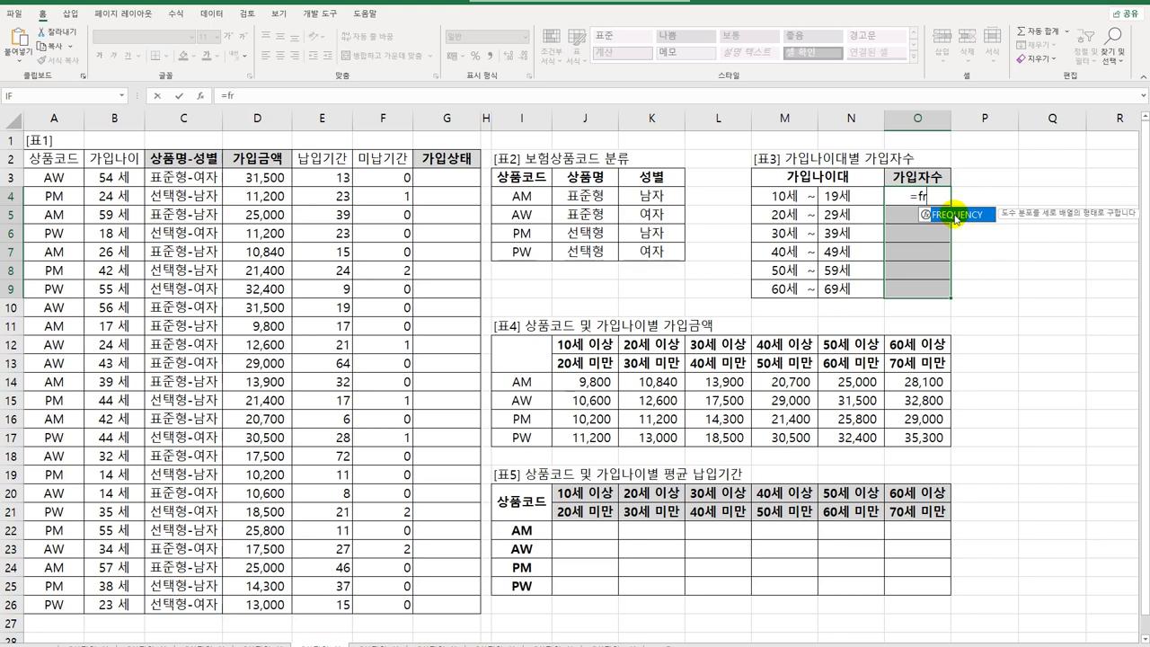
double_click(956, 219)
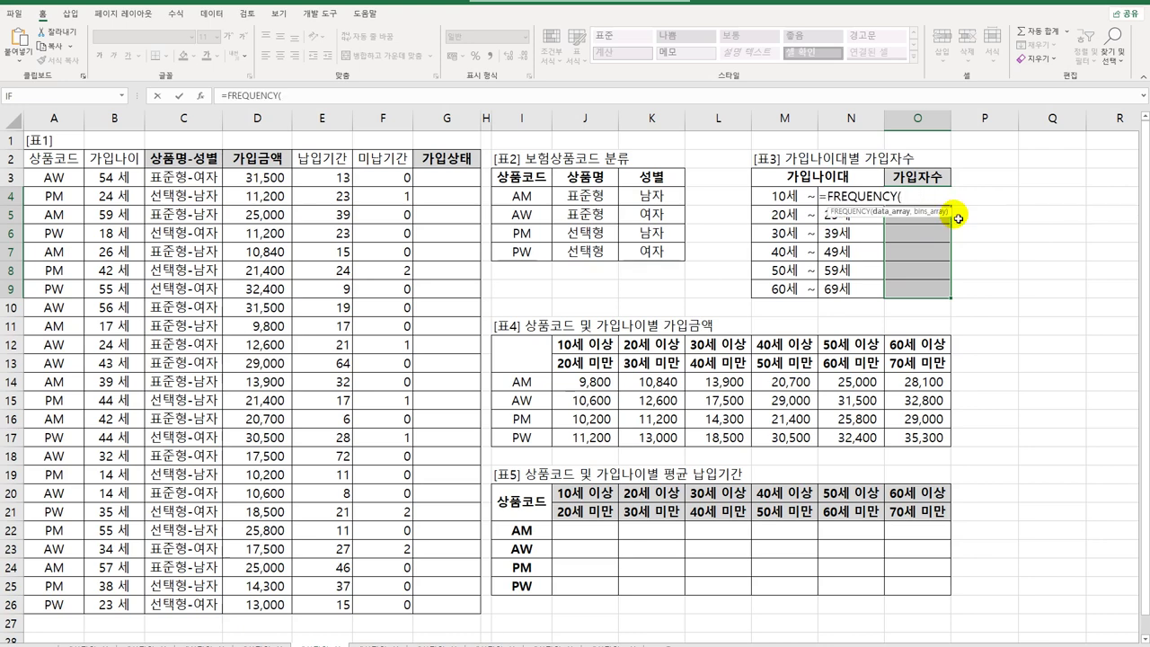
drag(126, 179, 104, 608)
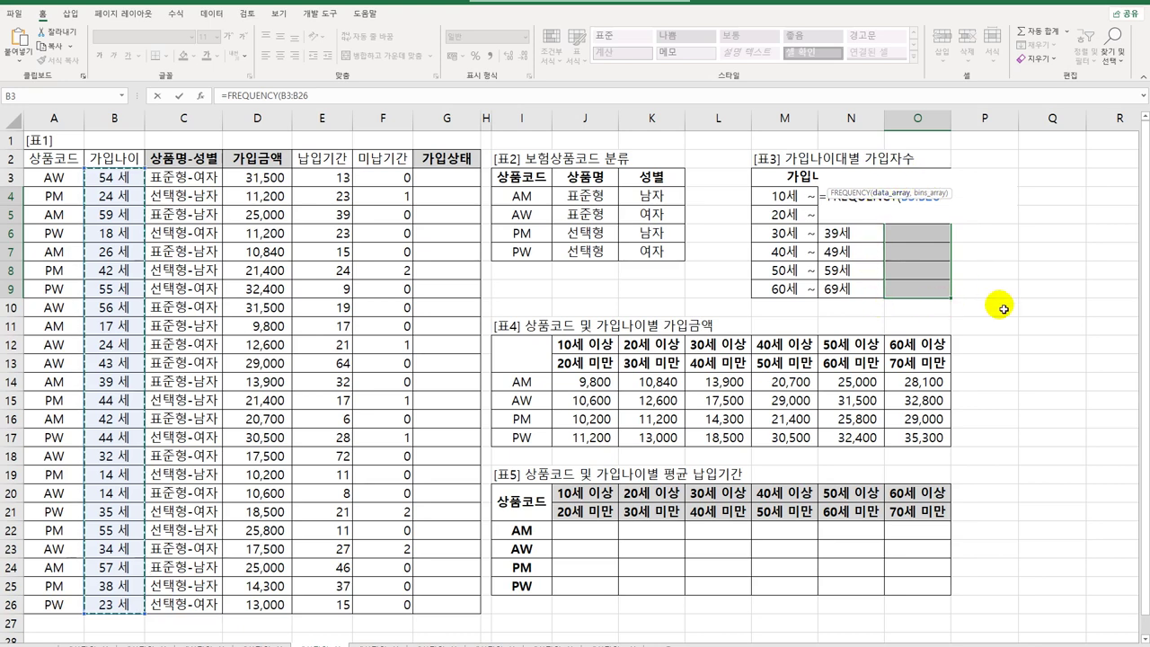
- Complete the FREQUENCY formula with bins array N4:N9 and enter it as an array formula across O4:O9
text(,)
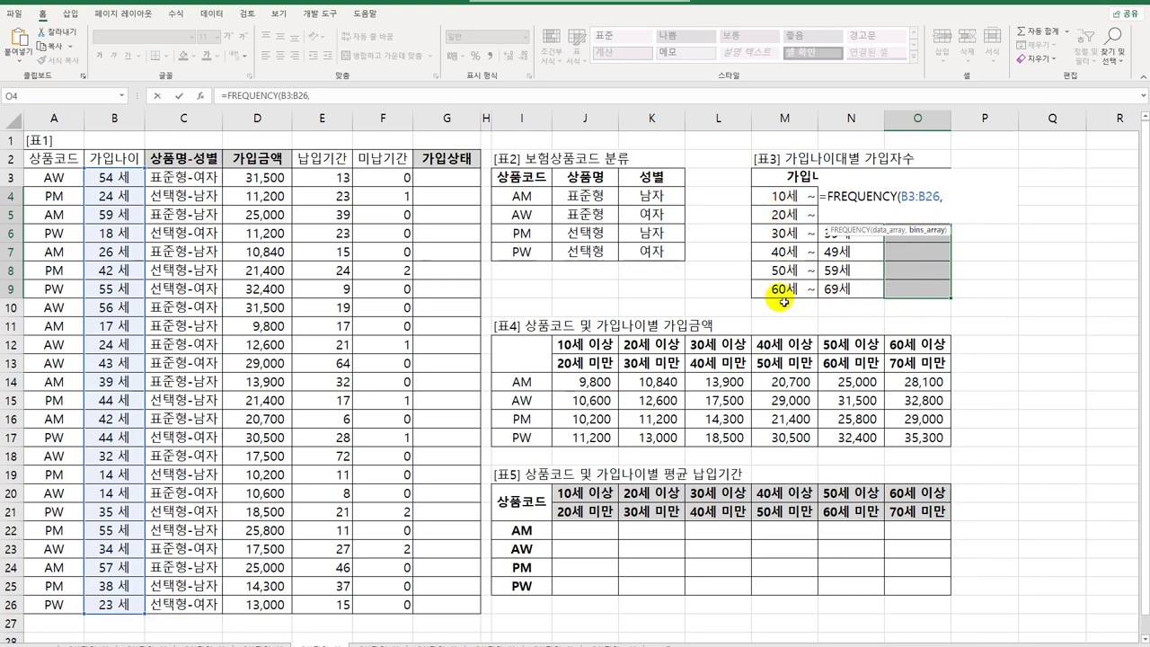
click(859, 289)
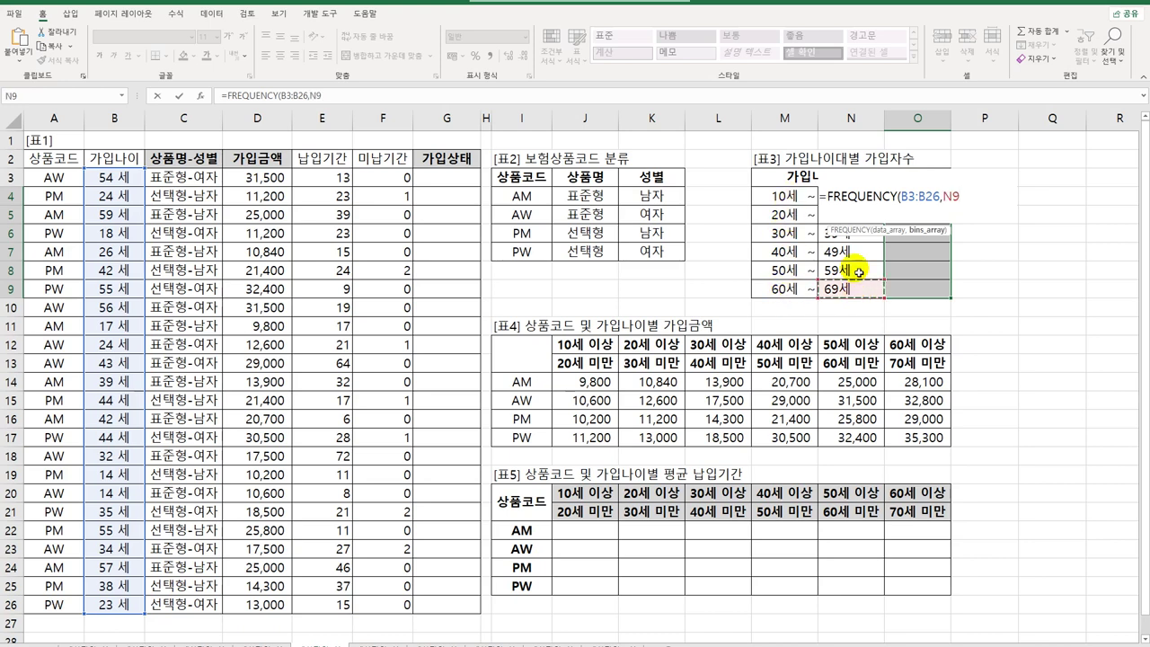
drag(858, 272, 849, 196)
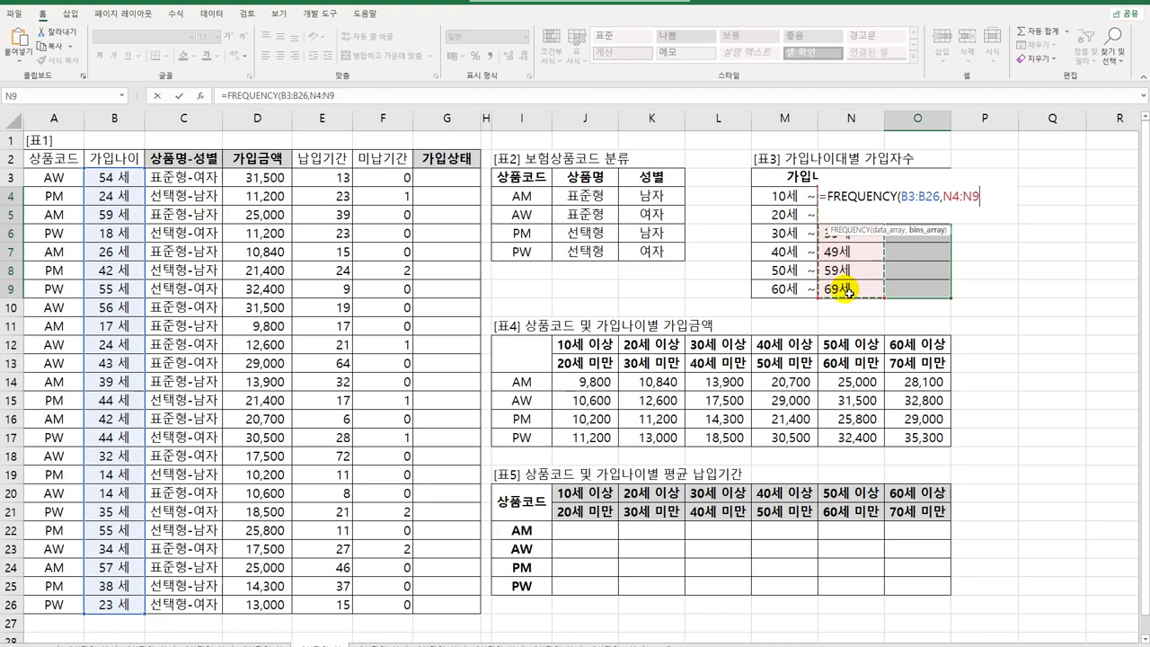
text())
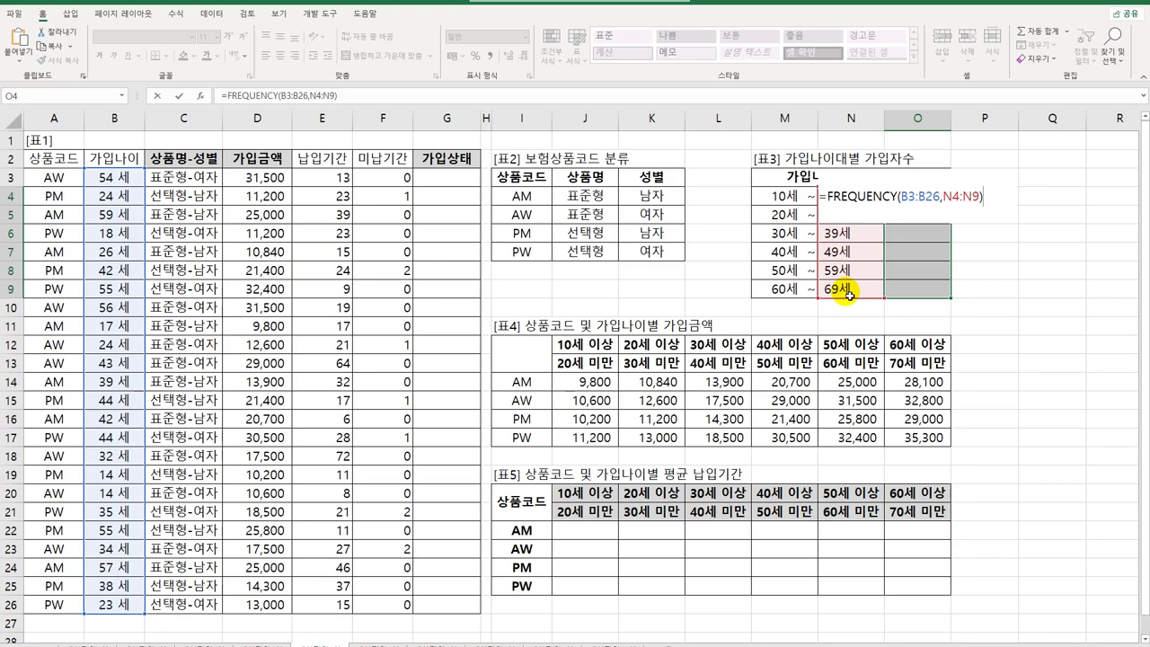
key(ctrl+shift+Return)
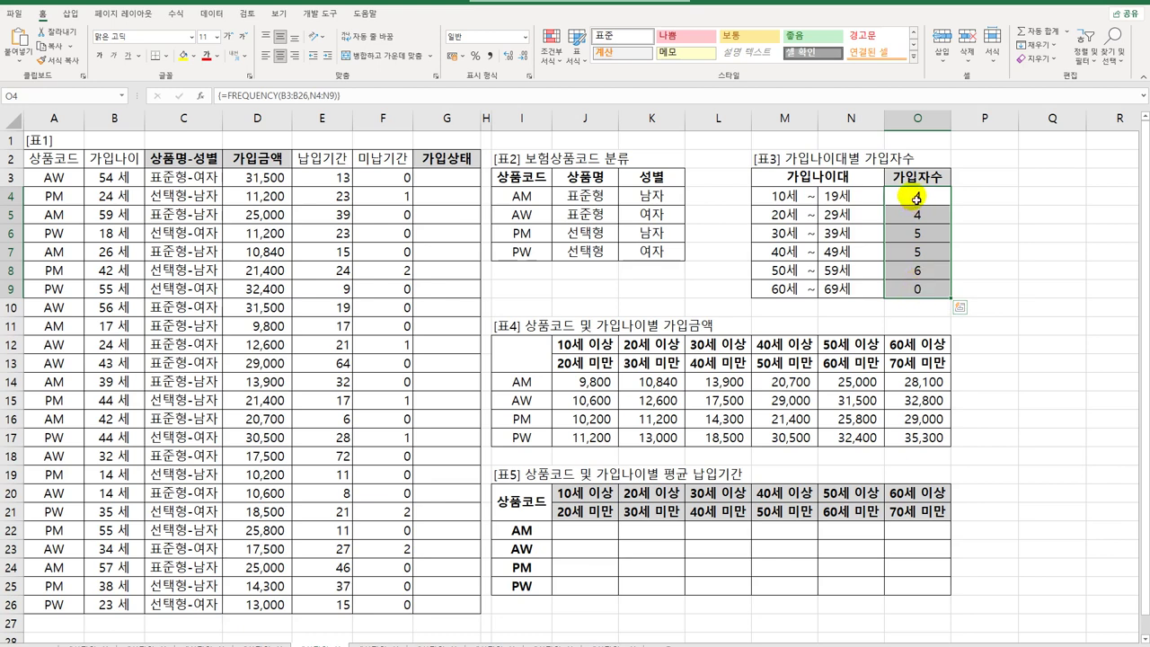
- Wrap the 가입자수 FREQUENCY formula in TEXT with format "[>0]00명;미가입" and re-enter it as an array formula across O4:O9
click(228, 95)
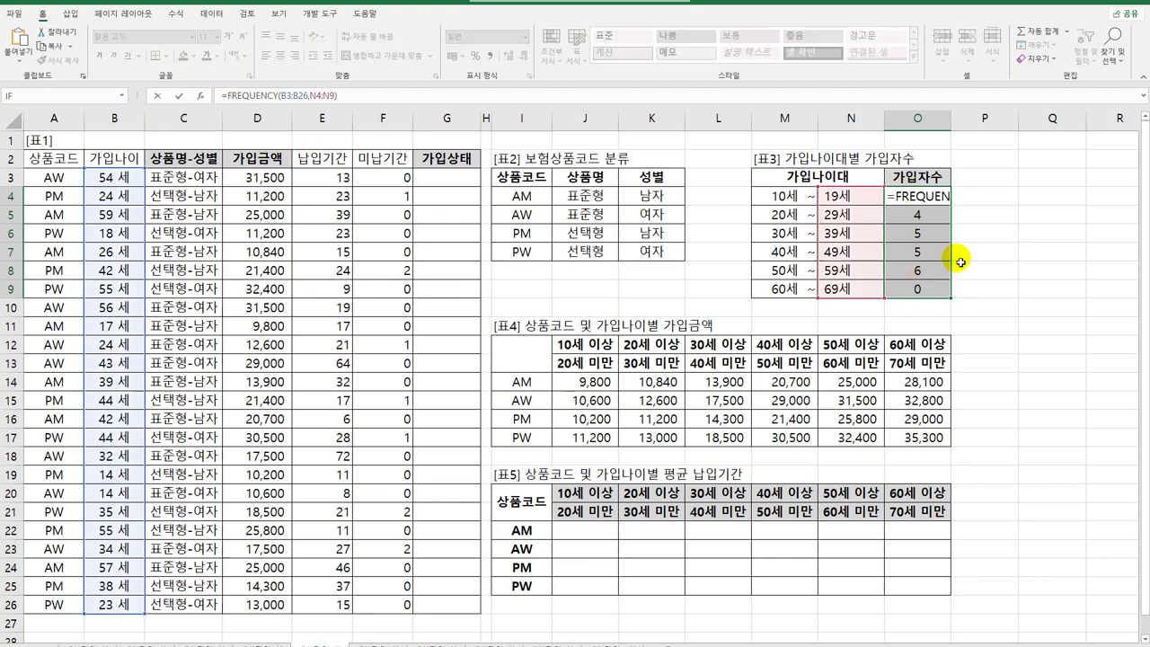
double_click(899, 194)
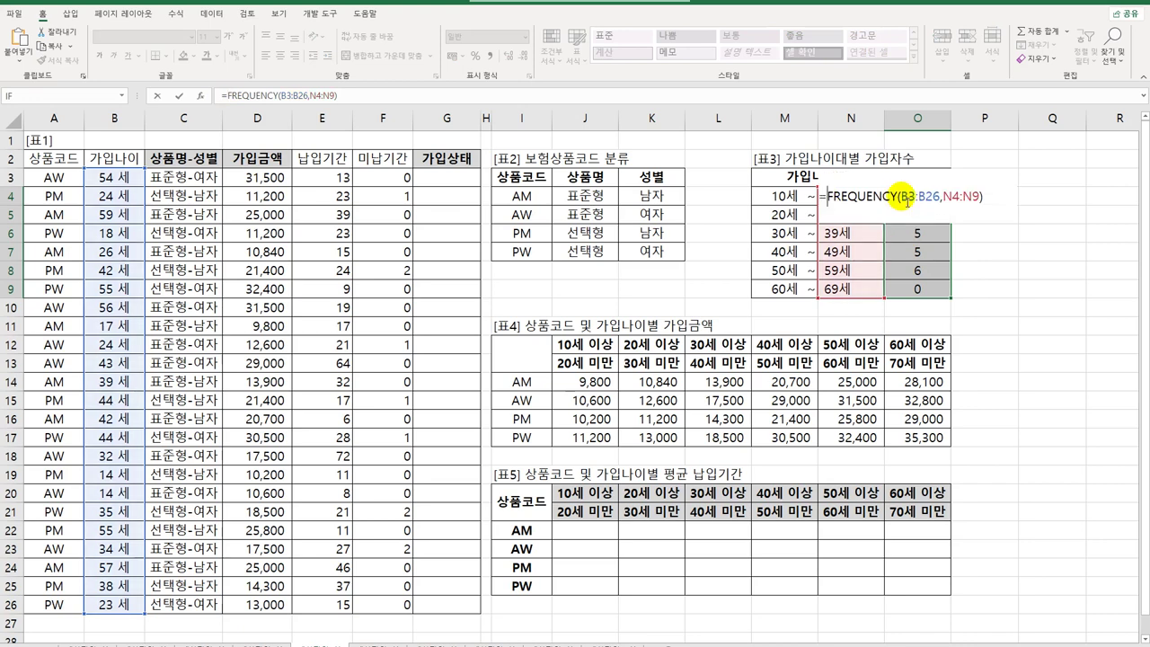
text(TEXT()
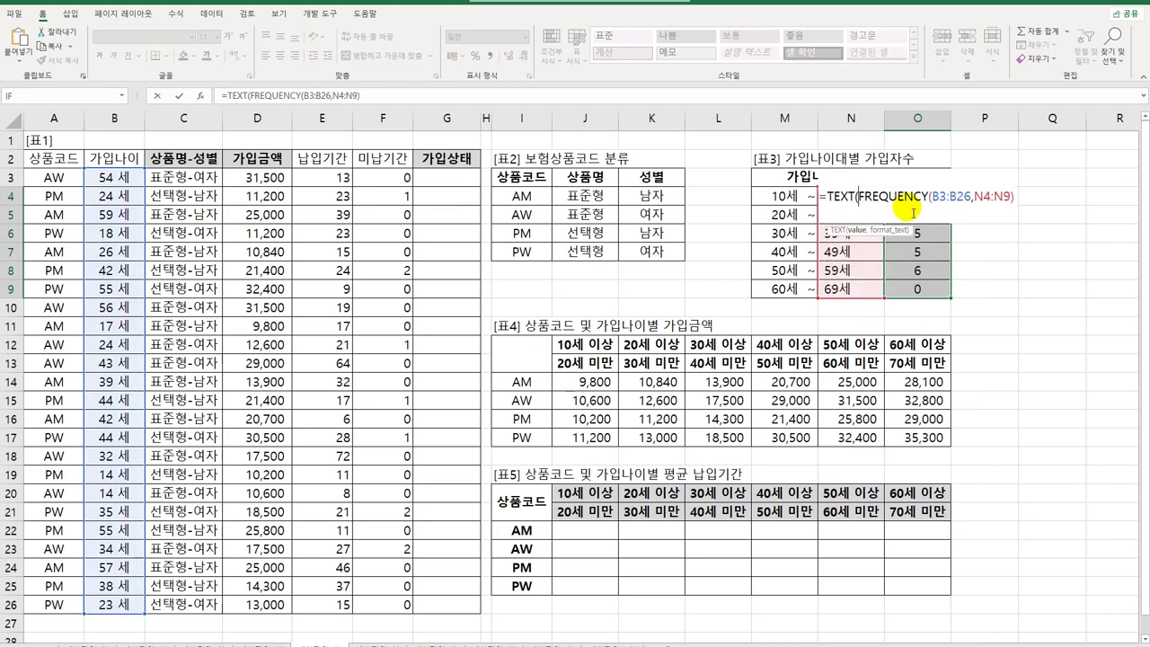
key(End)
text(,)
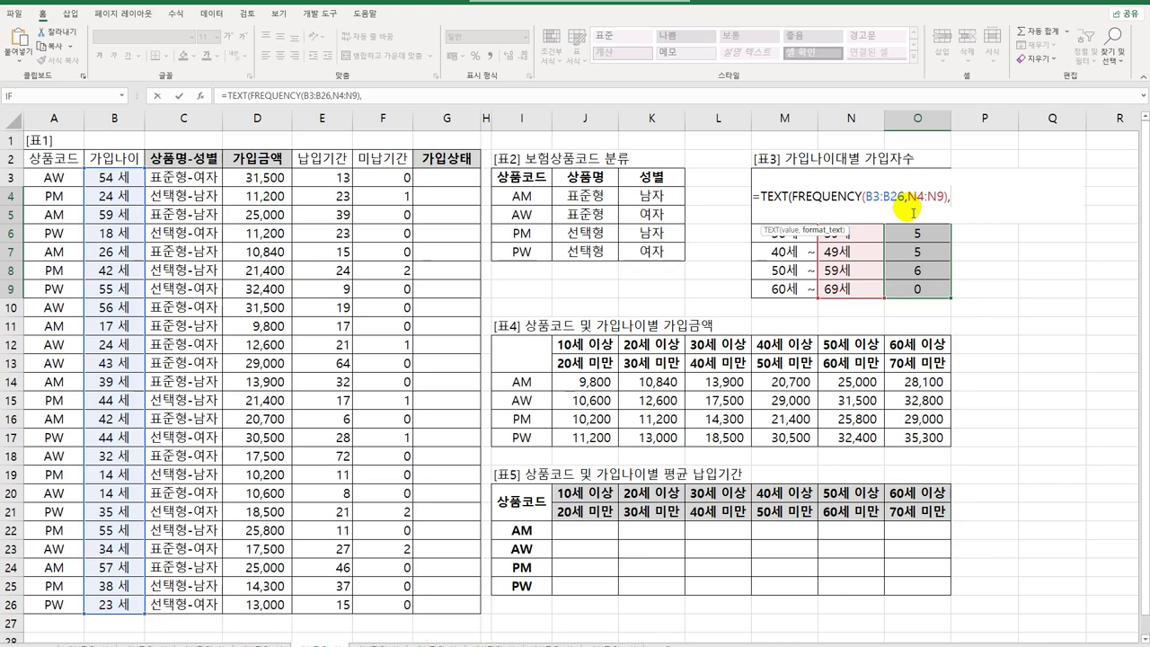
text("[>0]00a)
key(BackSpace)
text(명)
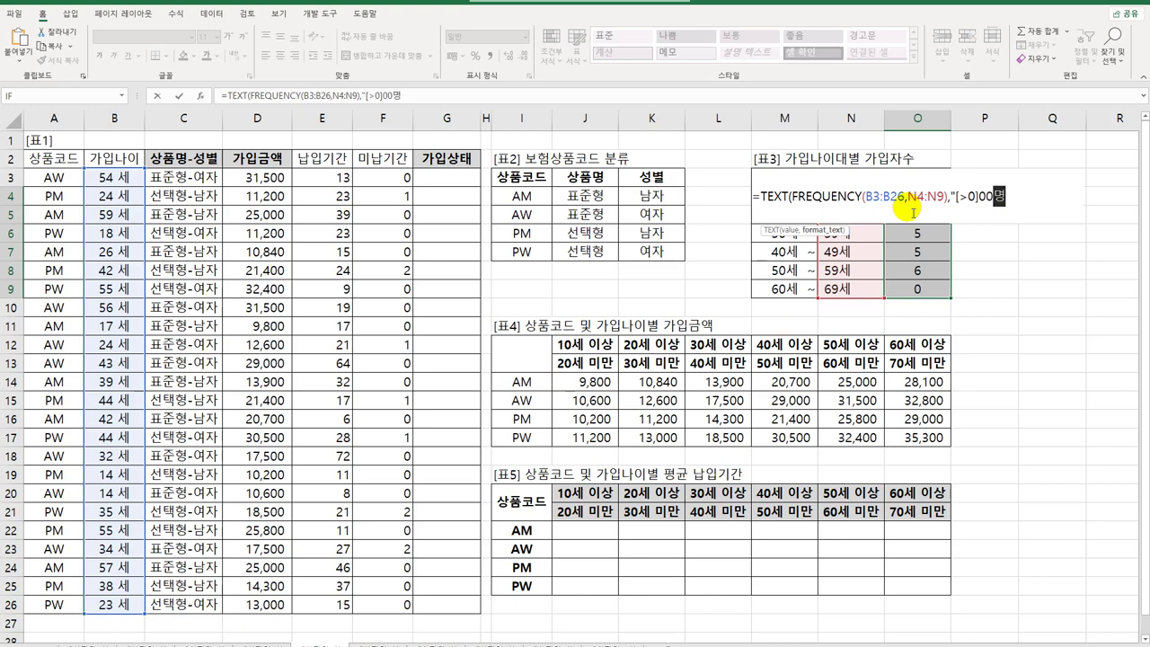
text(;미가입)
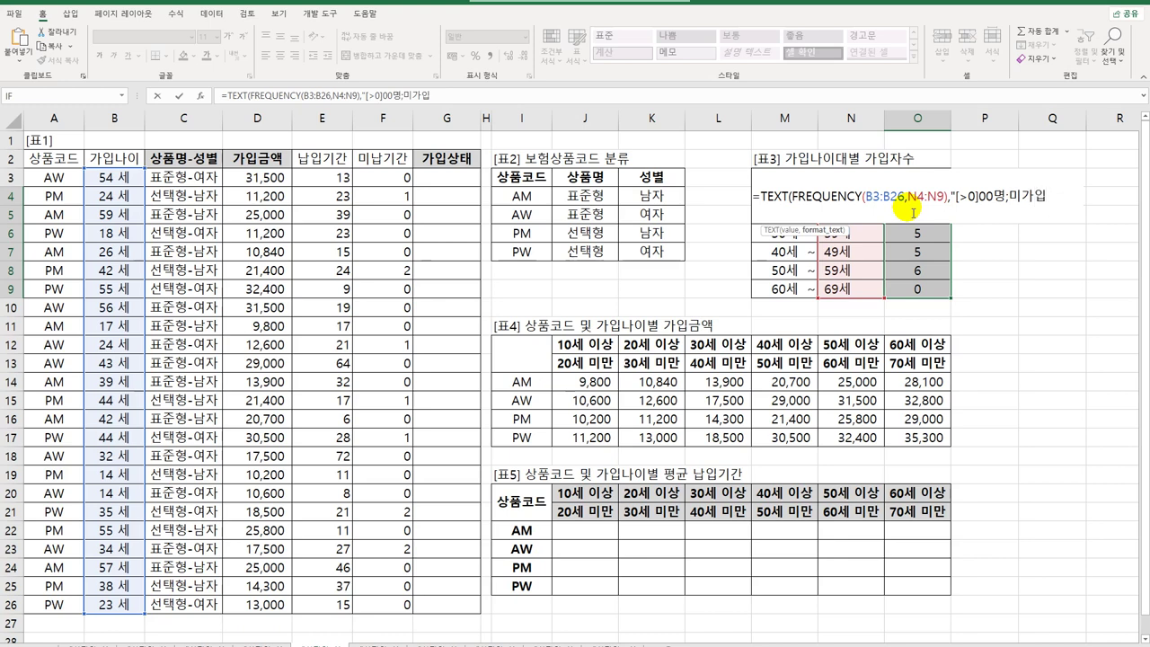
text("))
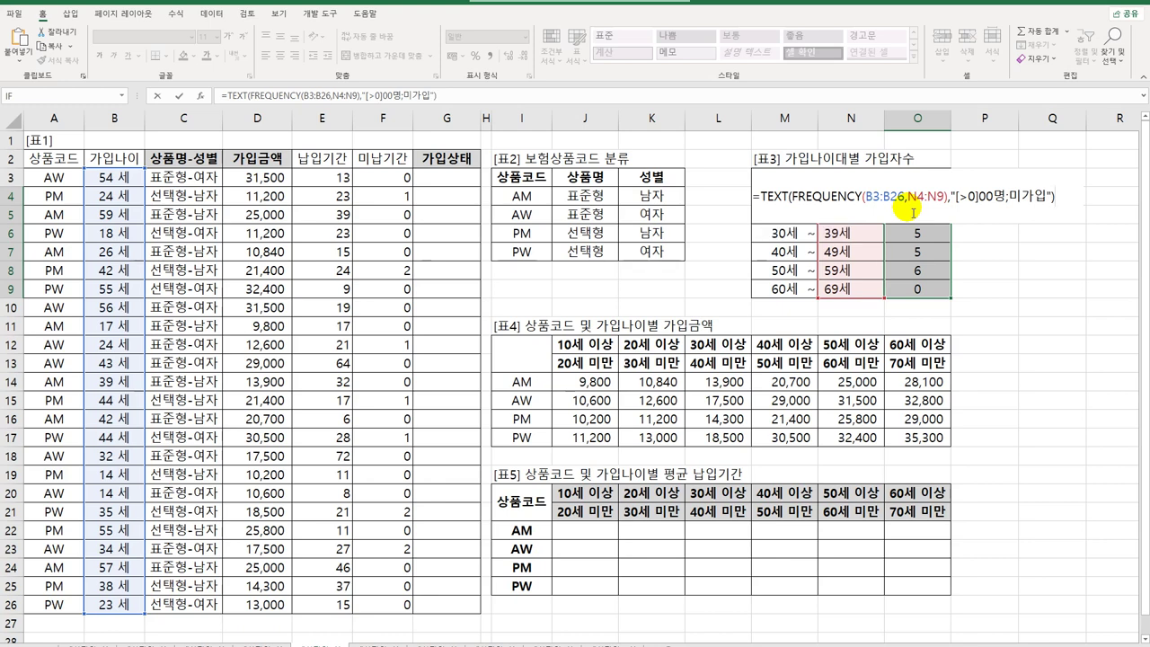
key(ctrl+shift+Return)
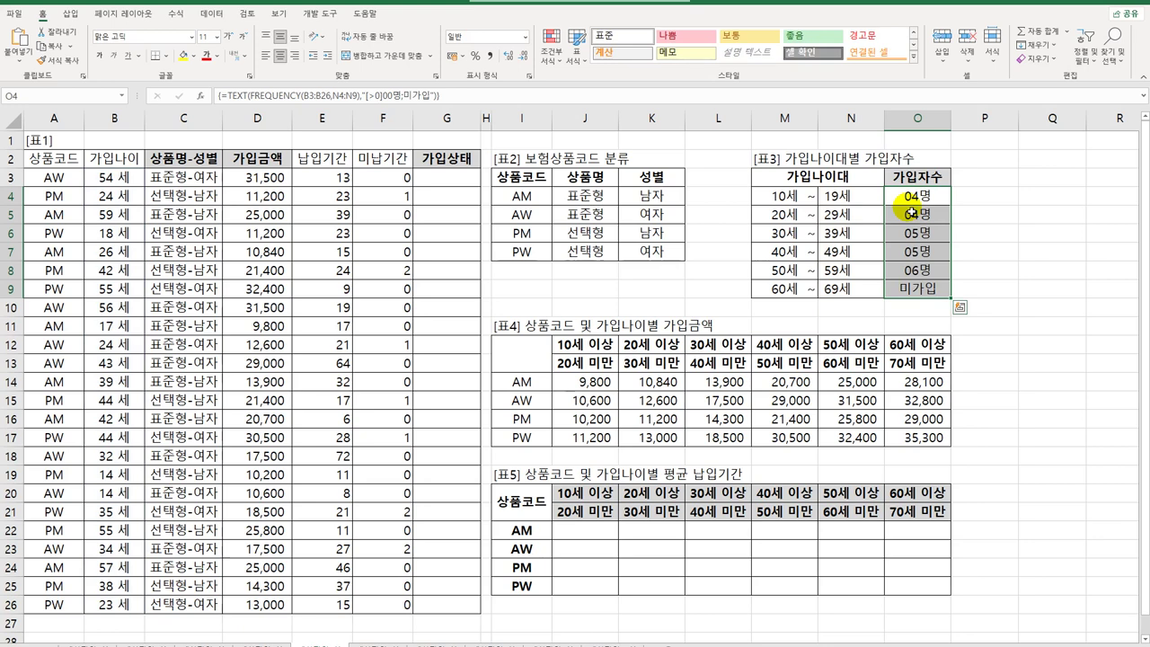
click(911, 288)
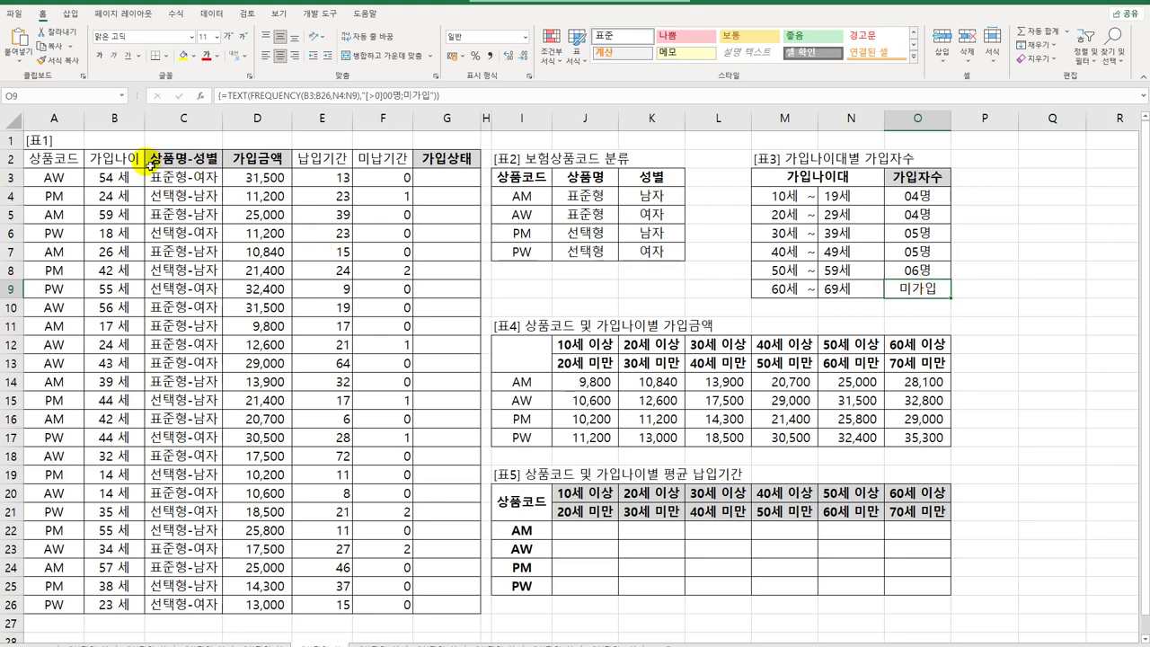
- Start an AVERAGE formula with a nested IF in 표5's first average cell, J22
click(332, 158)
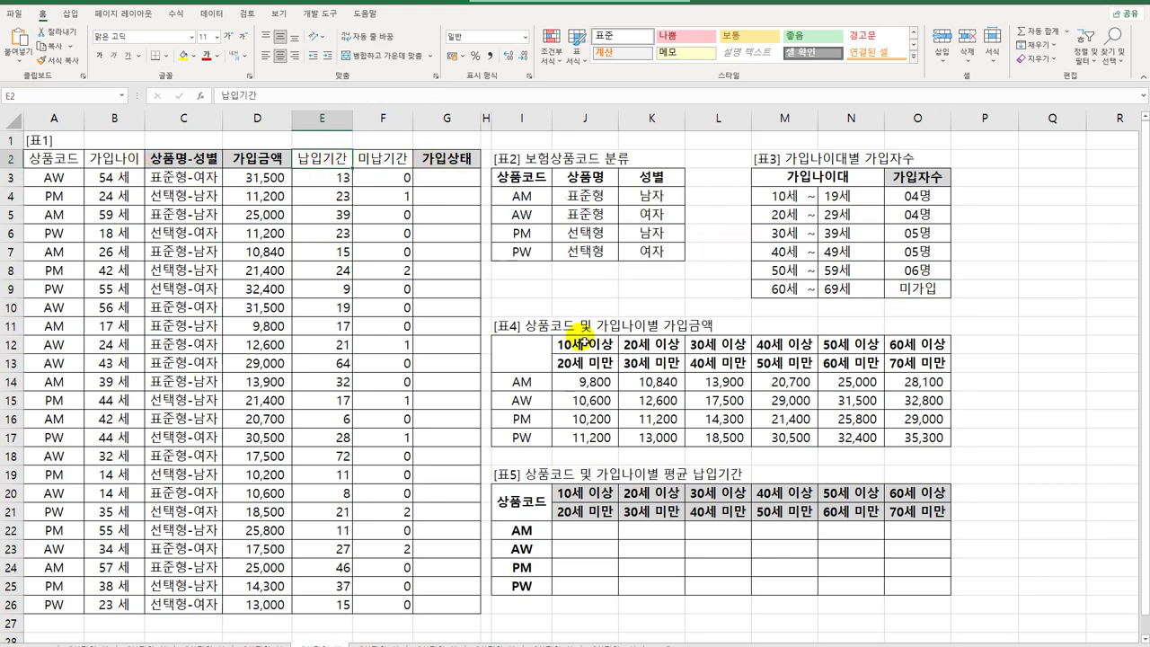
click(605, 535)
drag(605, 534, 896, 582)
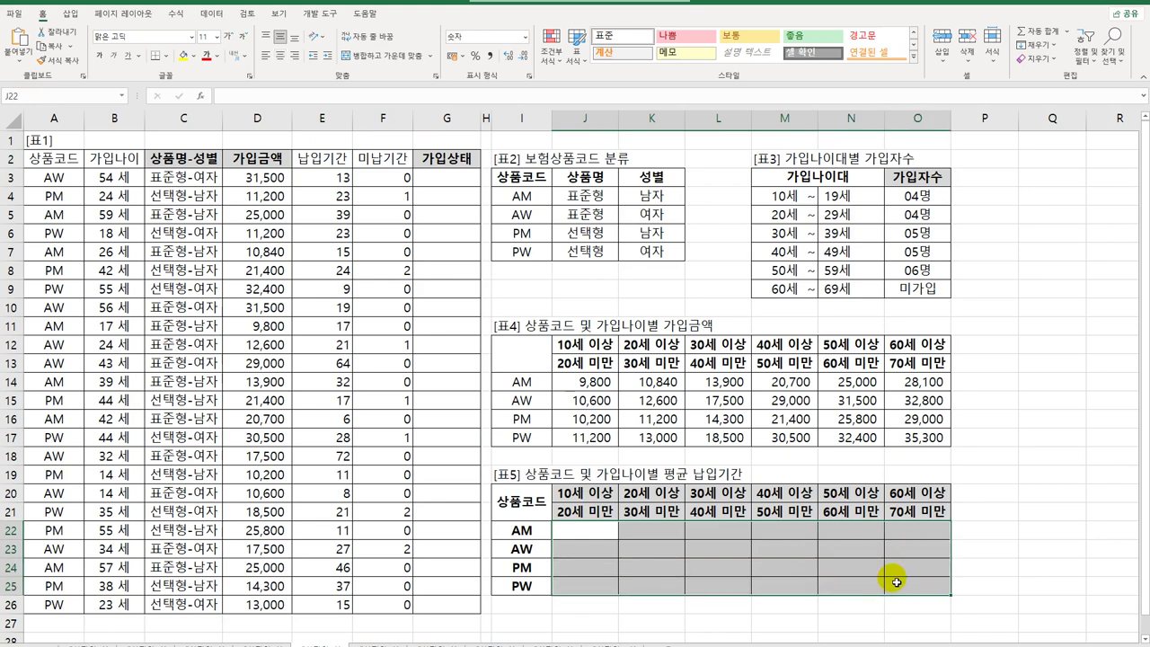
click(591, 537)
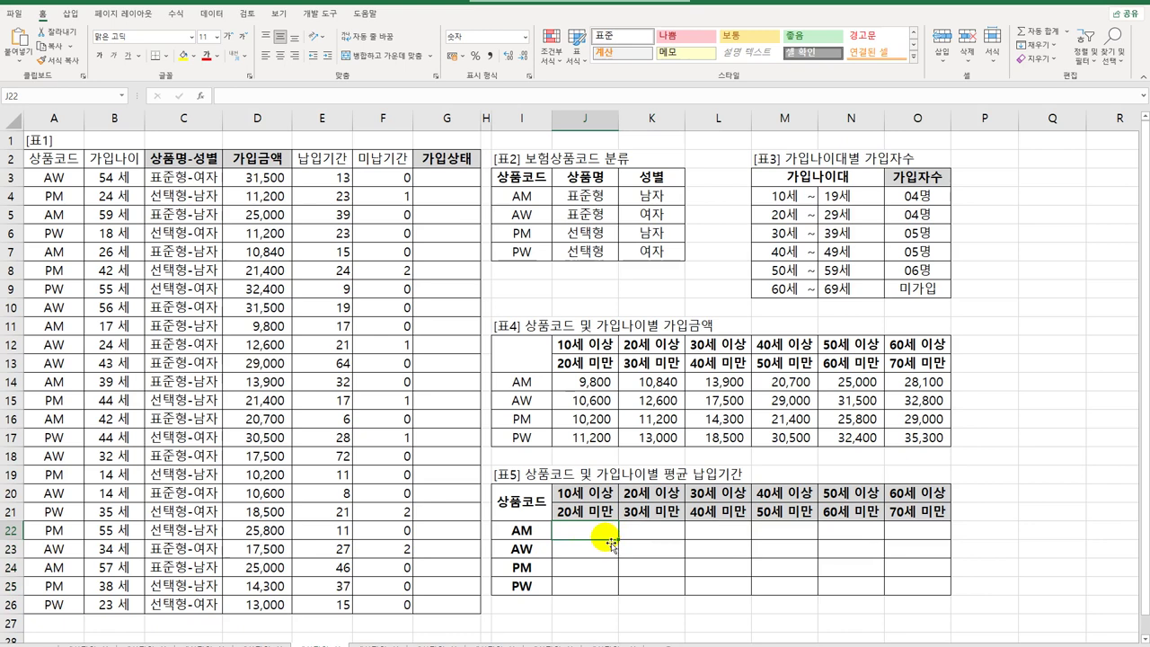
text(=)
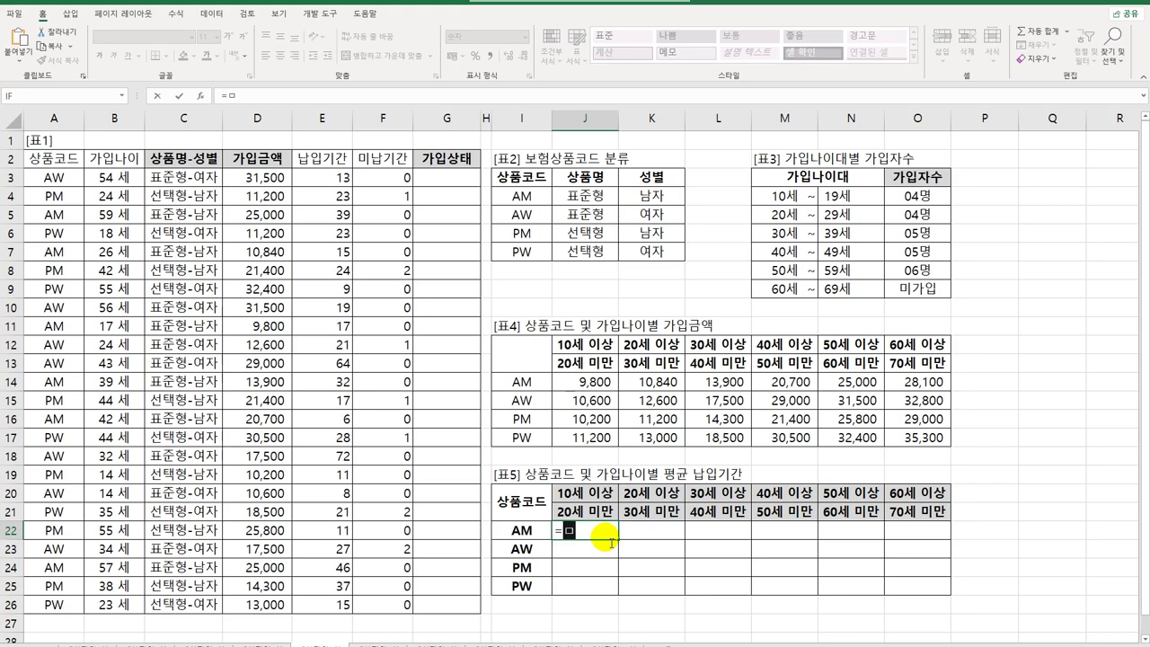
text(av)
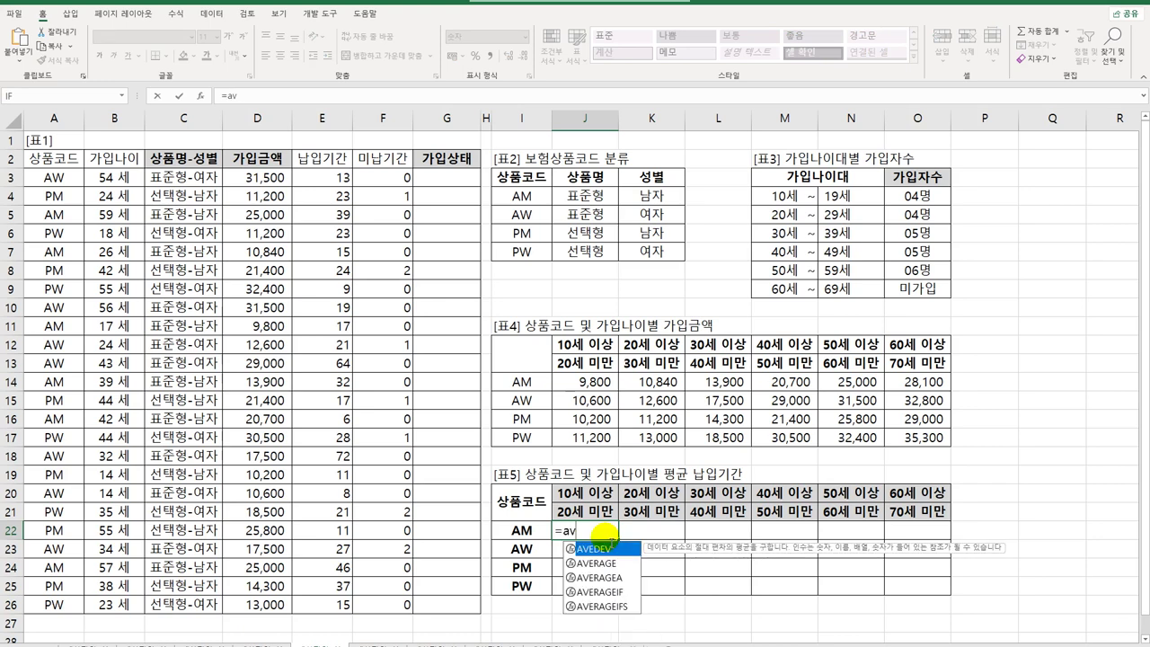
key(Tab)
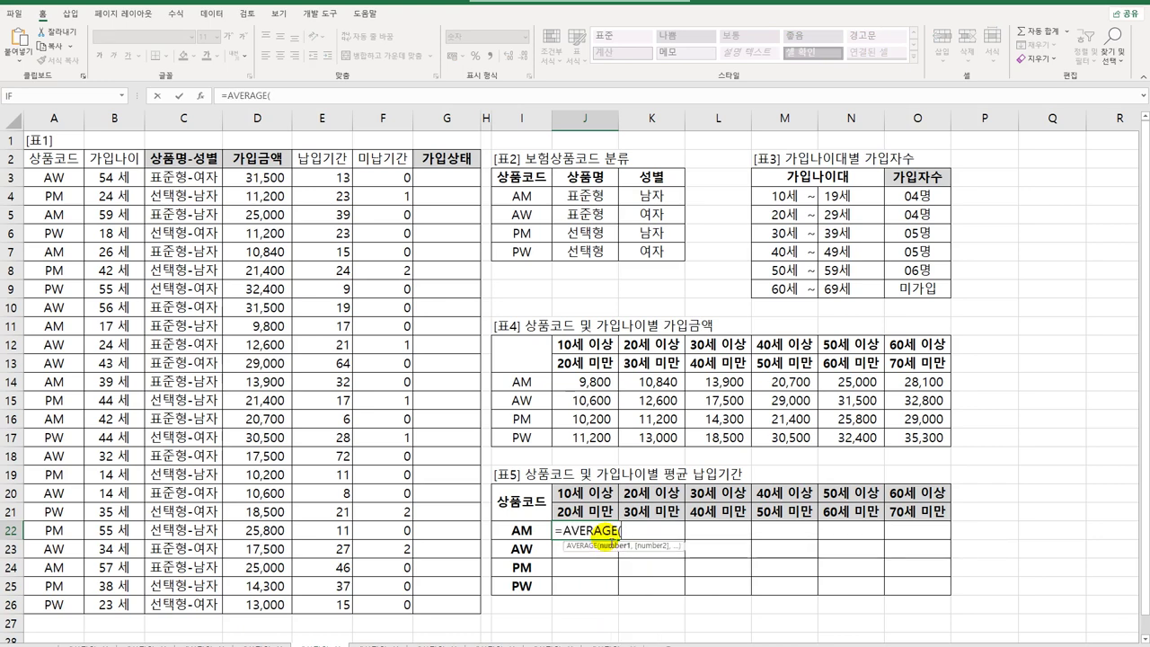
text(if(()
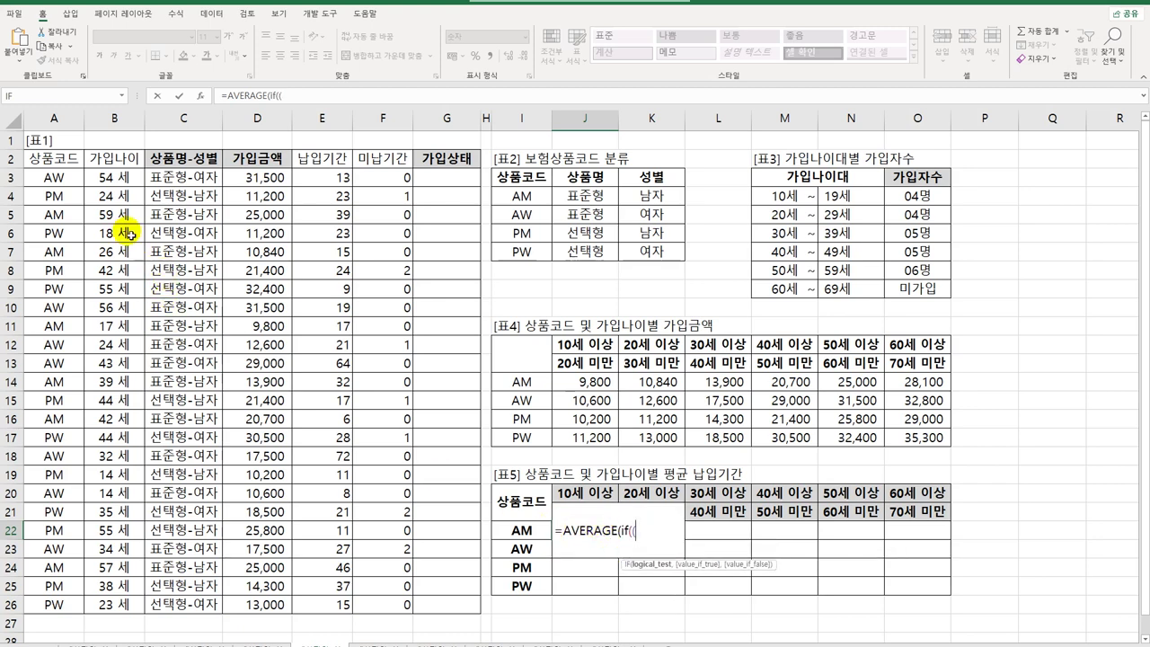
- Add the product code condition ($A$3:$A$26=$I22) to the IF test in J22
drag(56, 177, 52, 606)
key(F4)
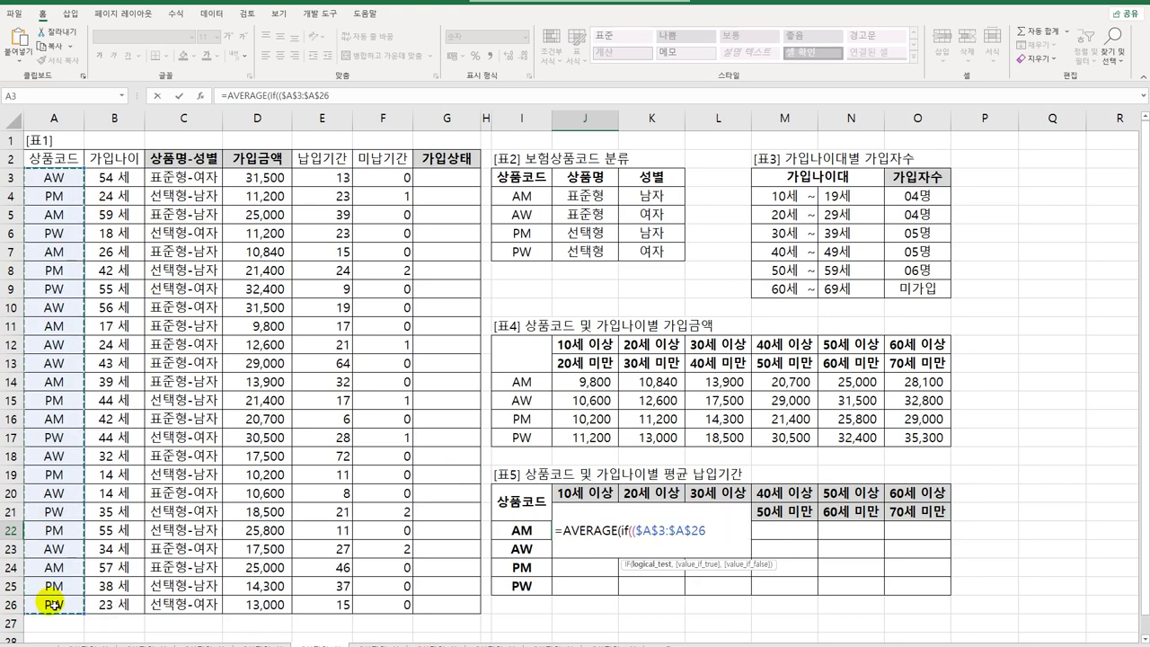
text(=)
click(523, 531)
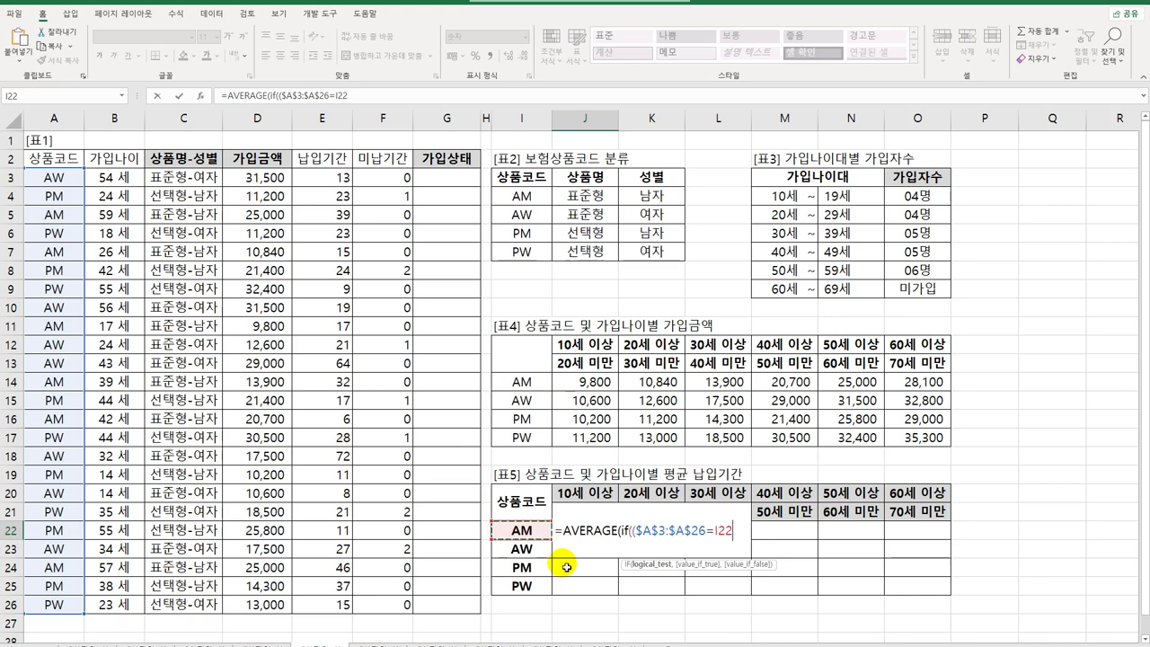
key(F4)
key(F4)
key(F4)
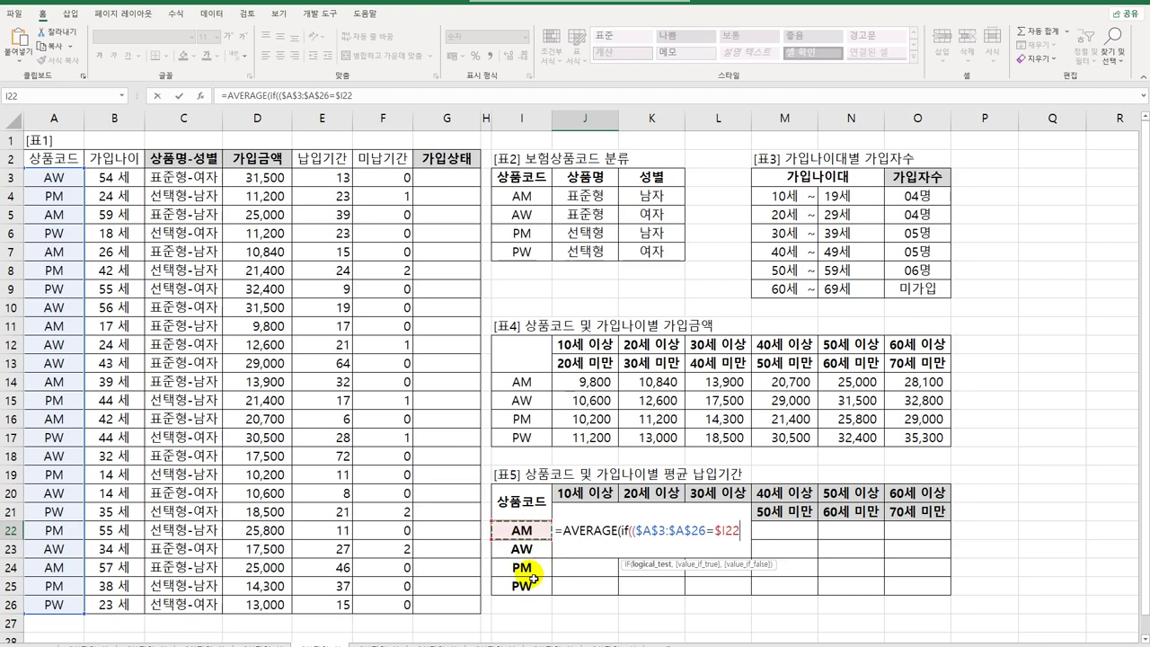
text())
- Multiply J22's IF test by the lower age condition ($B$3:$B$26>=J$20)
text(*()
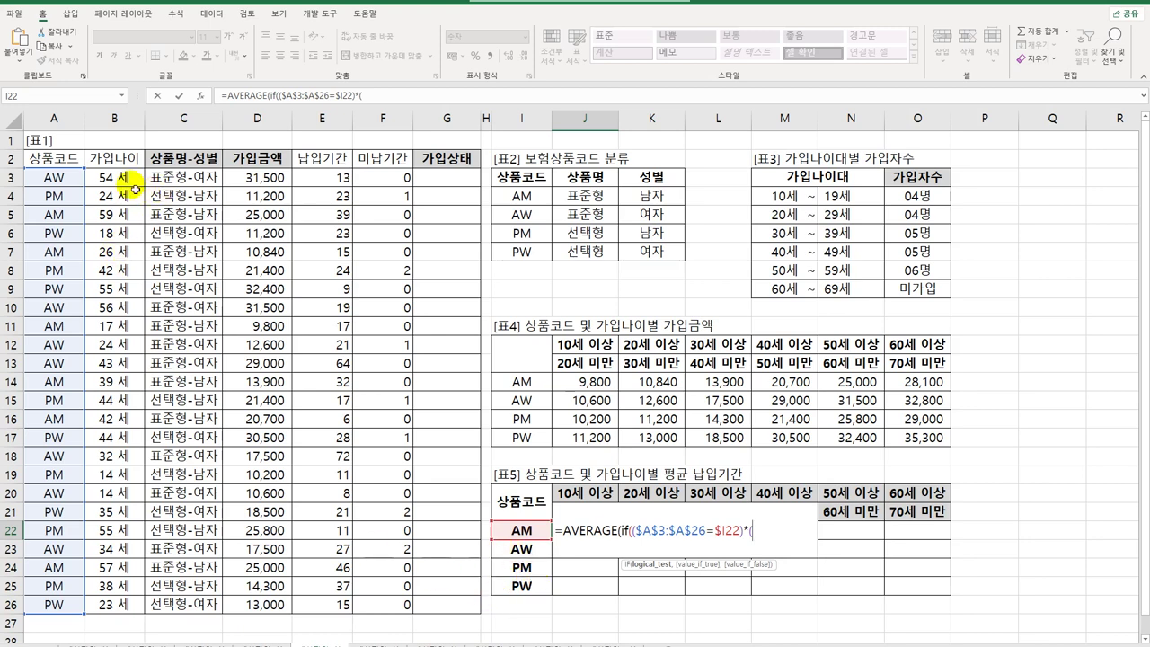
drag(135, 188, 101, 605)
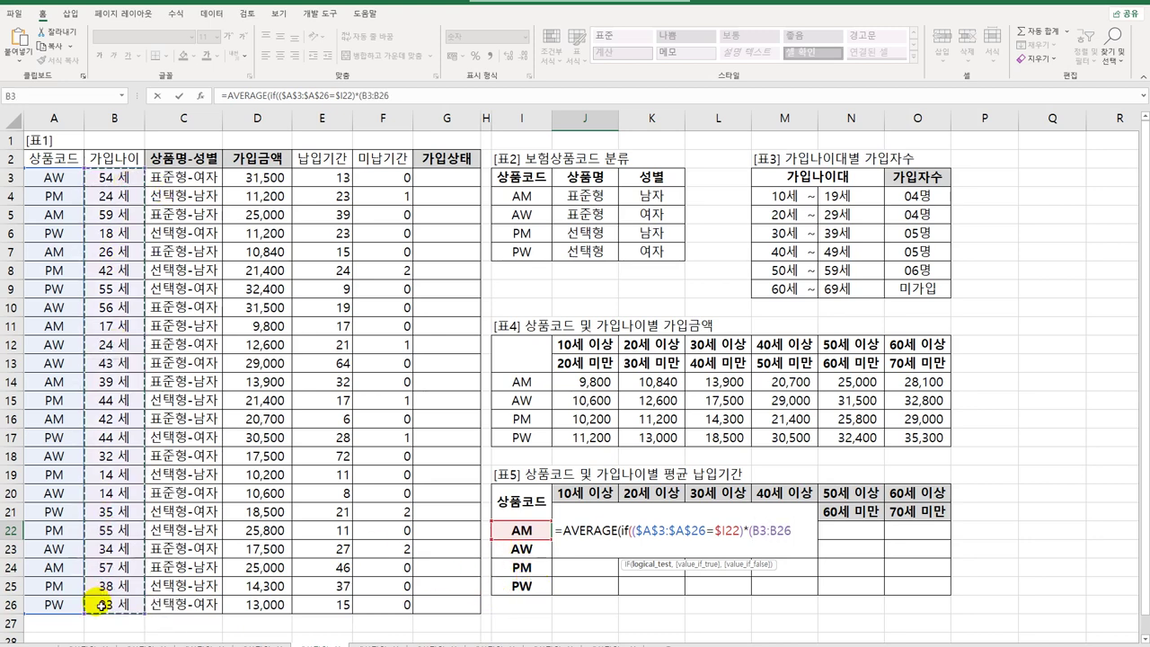
key(F4)
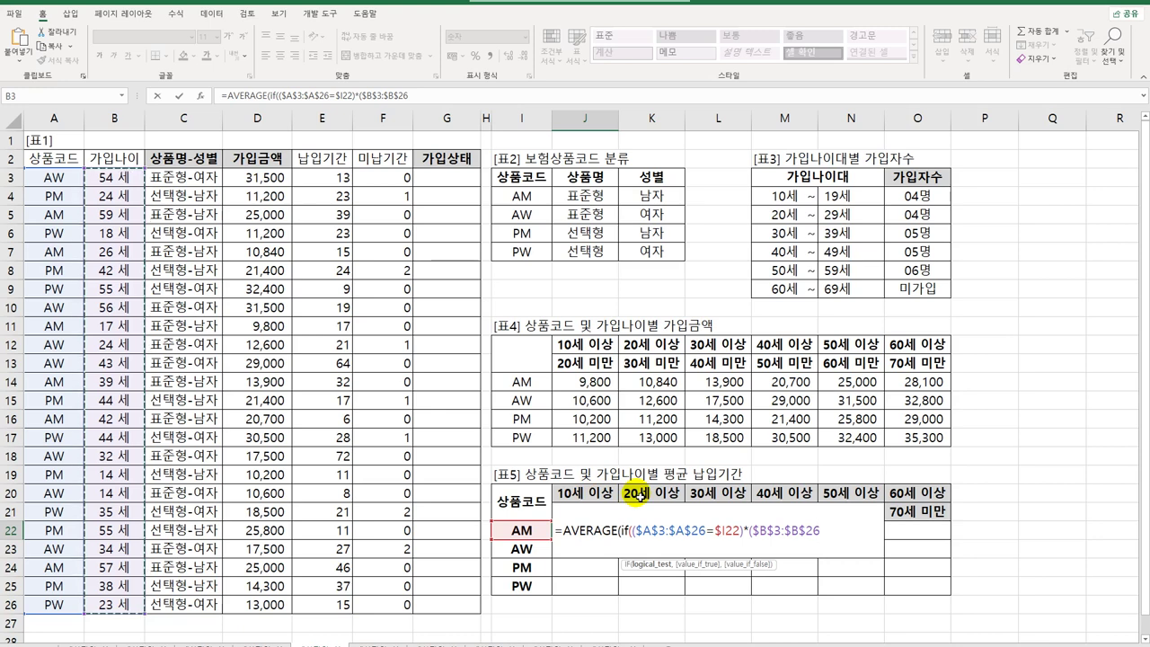
text(>)
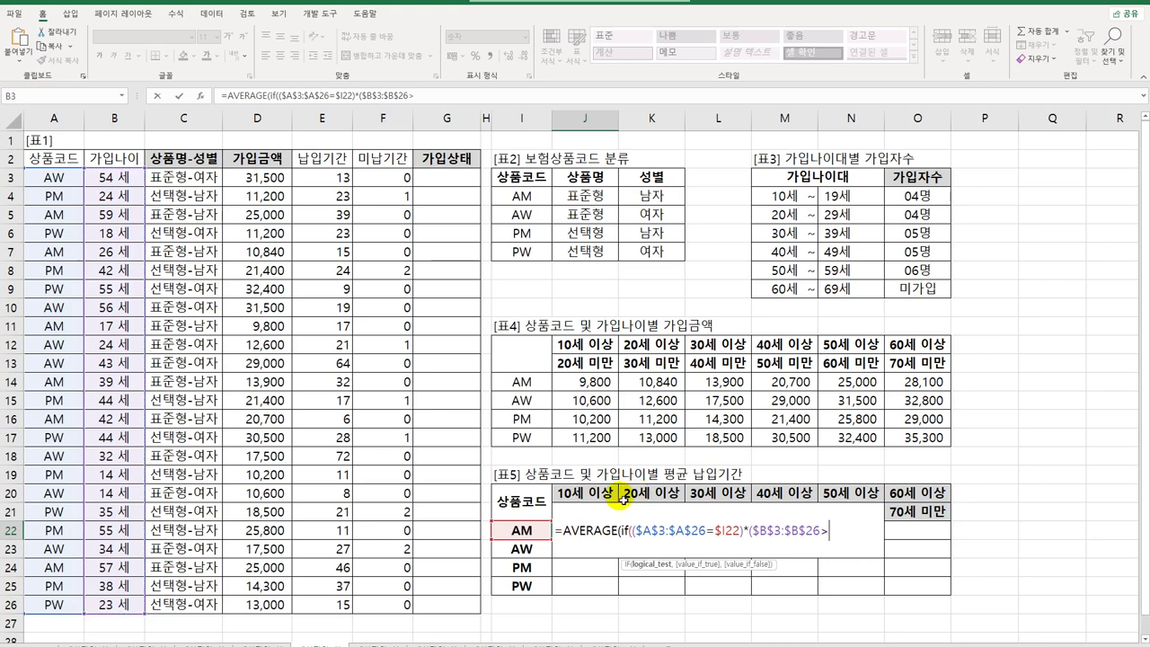
text(=)
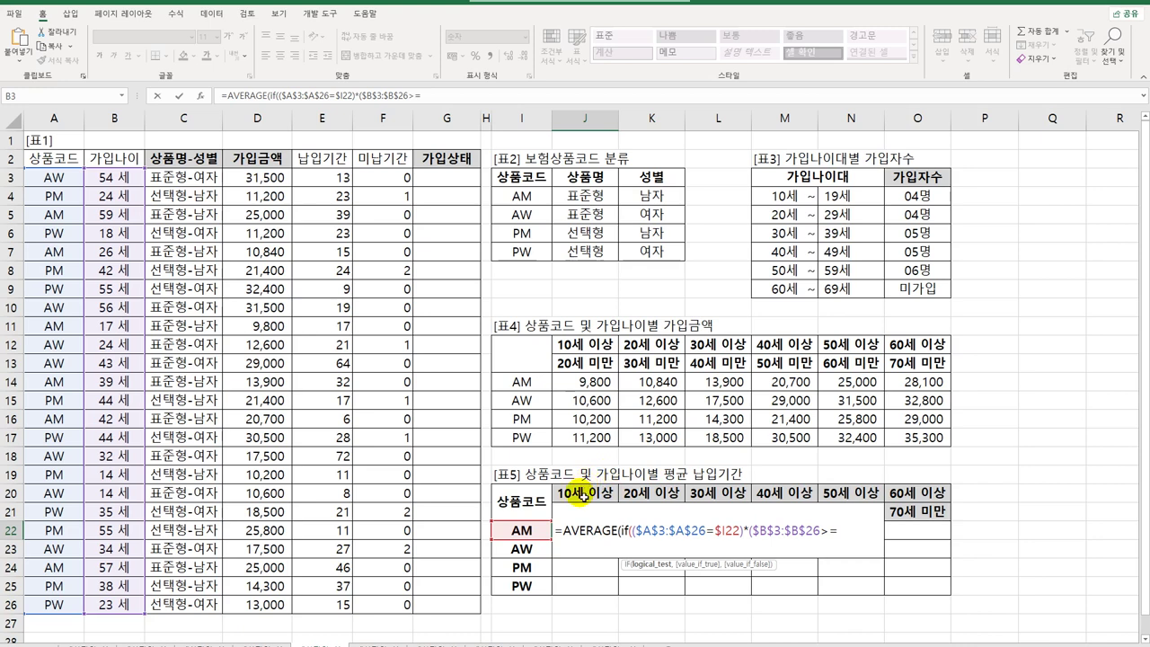
click(582, 494)
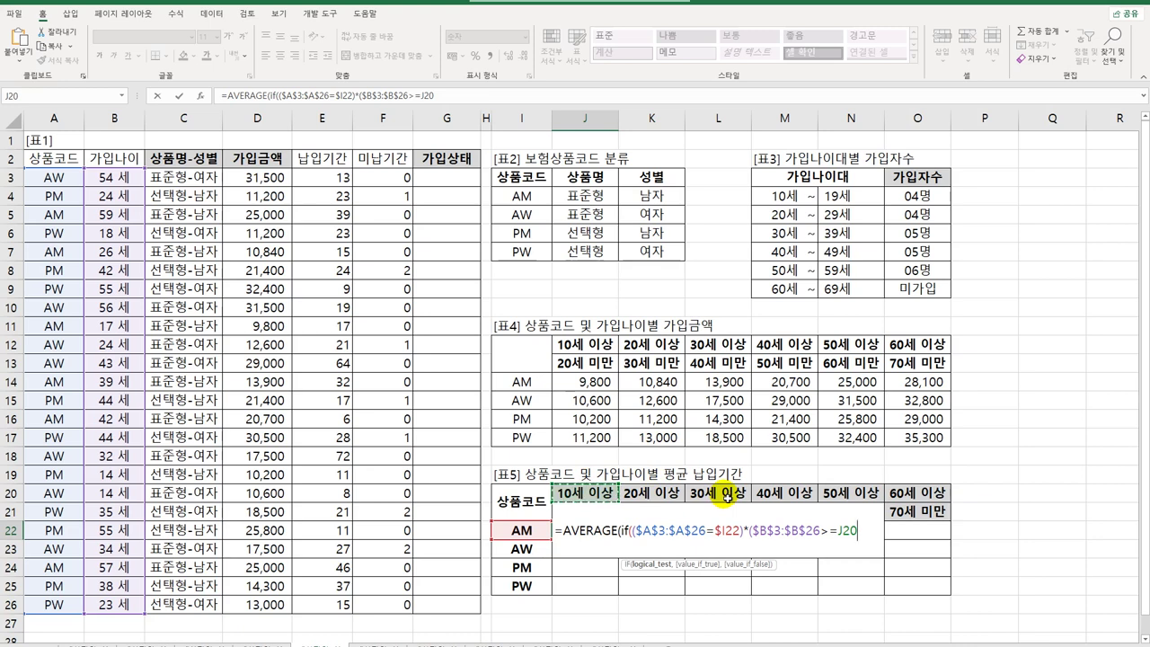
key(F4)
key(F4)
text())
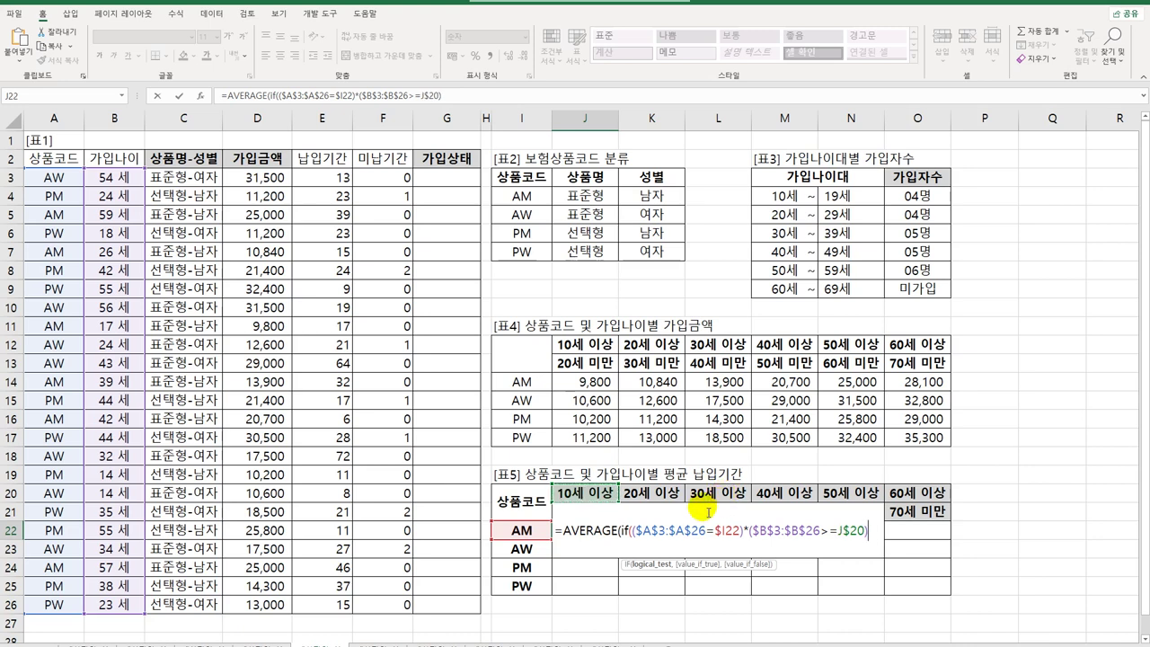
- Multiply J22's IF test by the upper age condition ($B$3:$B$26<J$21) and give 납입기간 $E$3:$E$26 as the value if true
text(*()
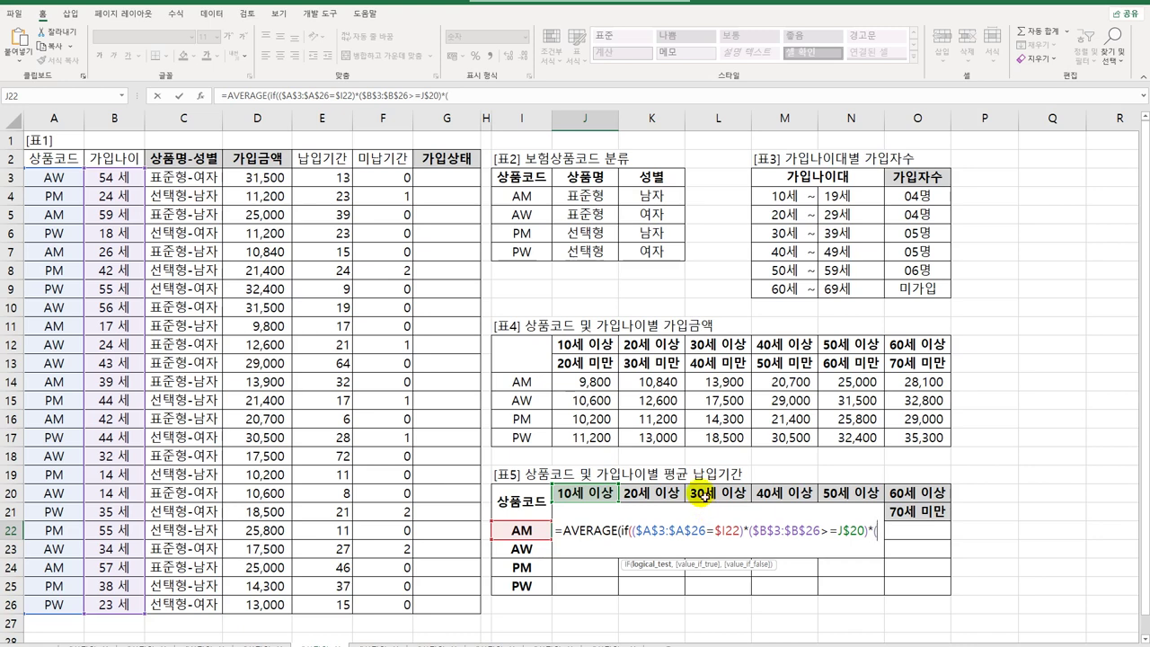
drag(121, 182, 106, 606)
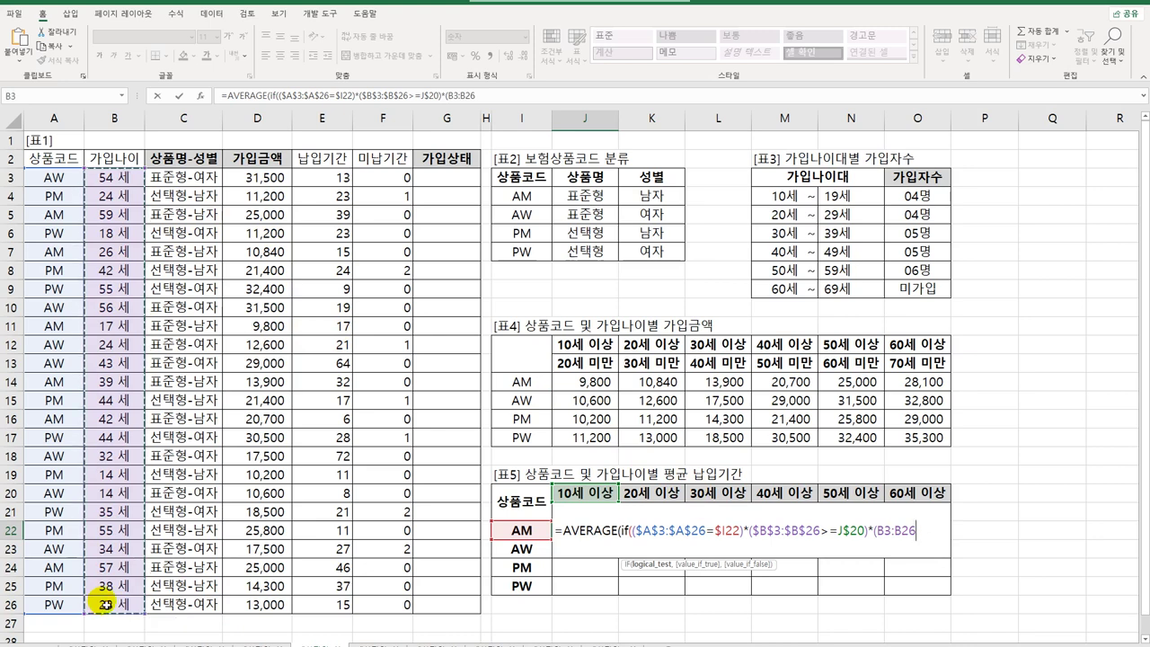
key(F4)
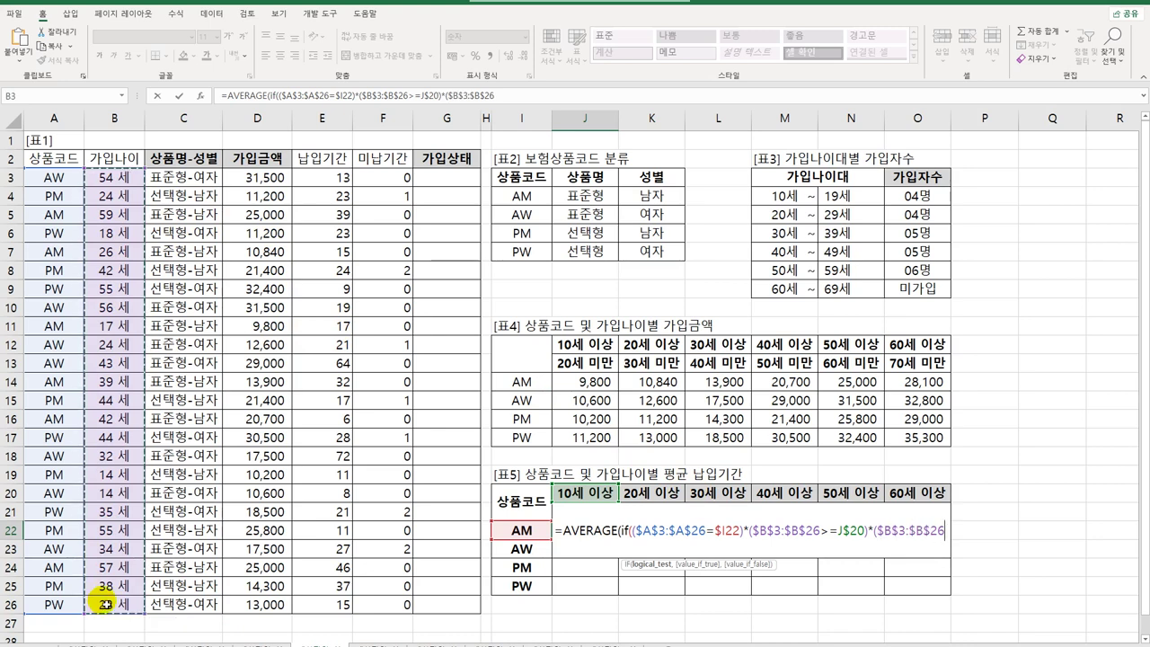
text(<)
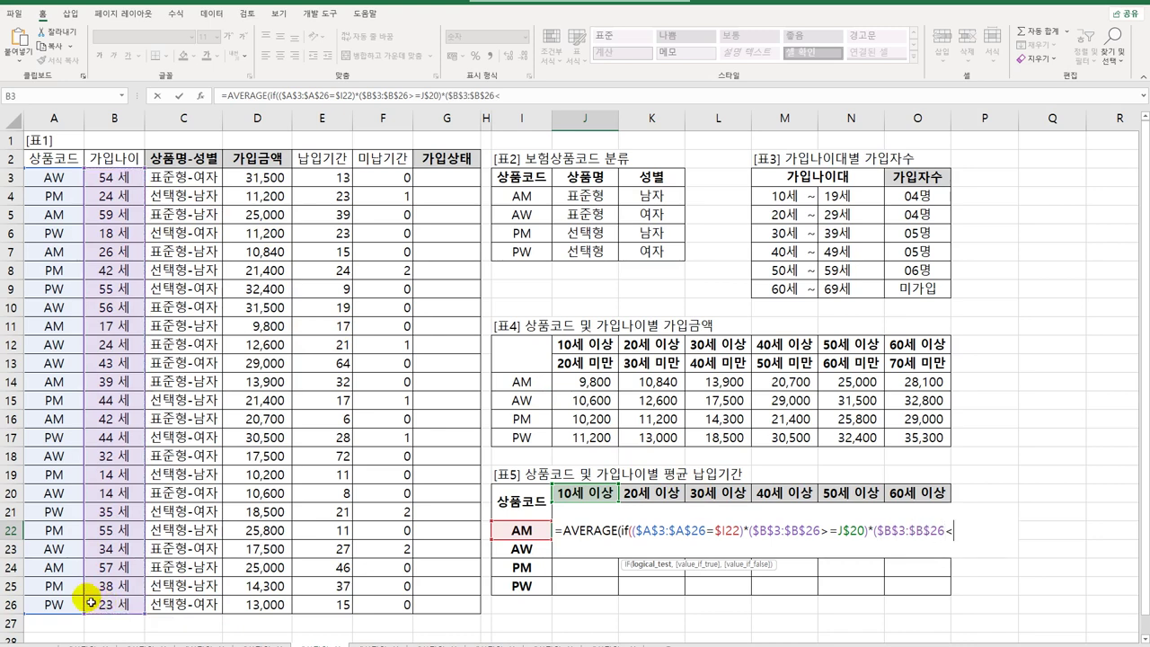
click(572, 517)
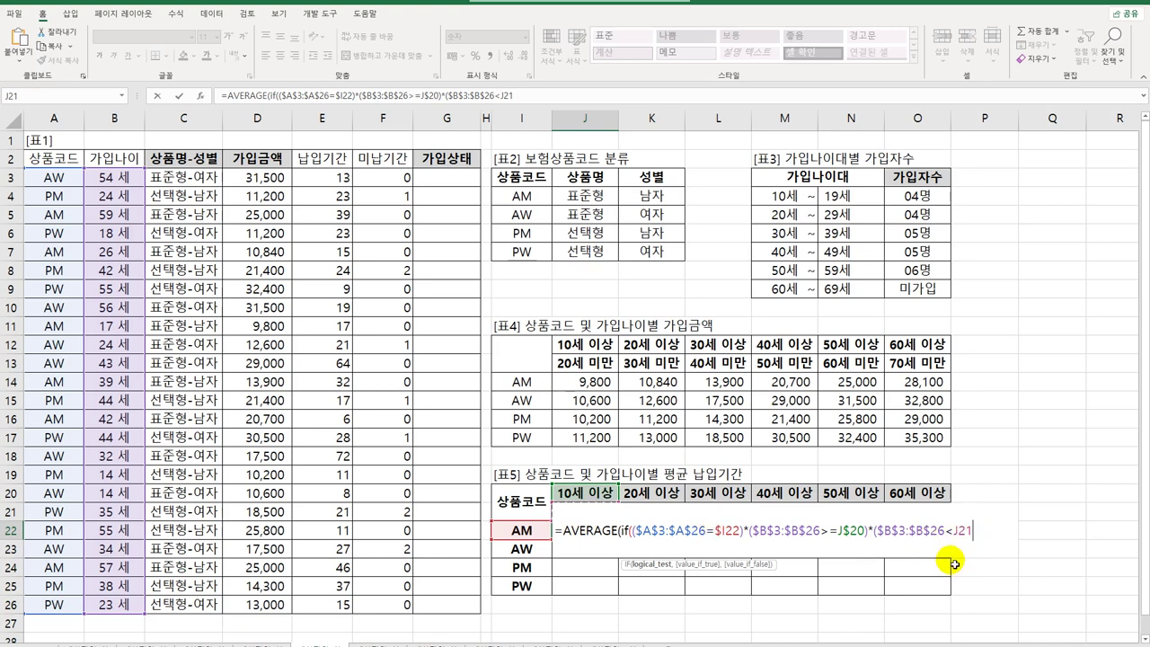
key(F4)
key(F4)
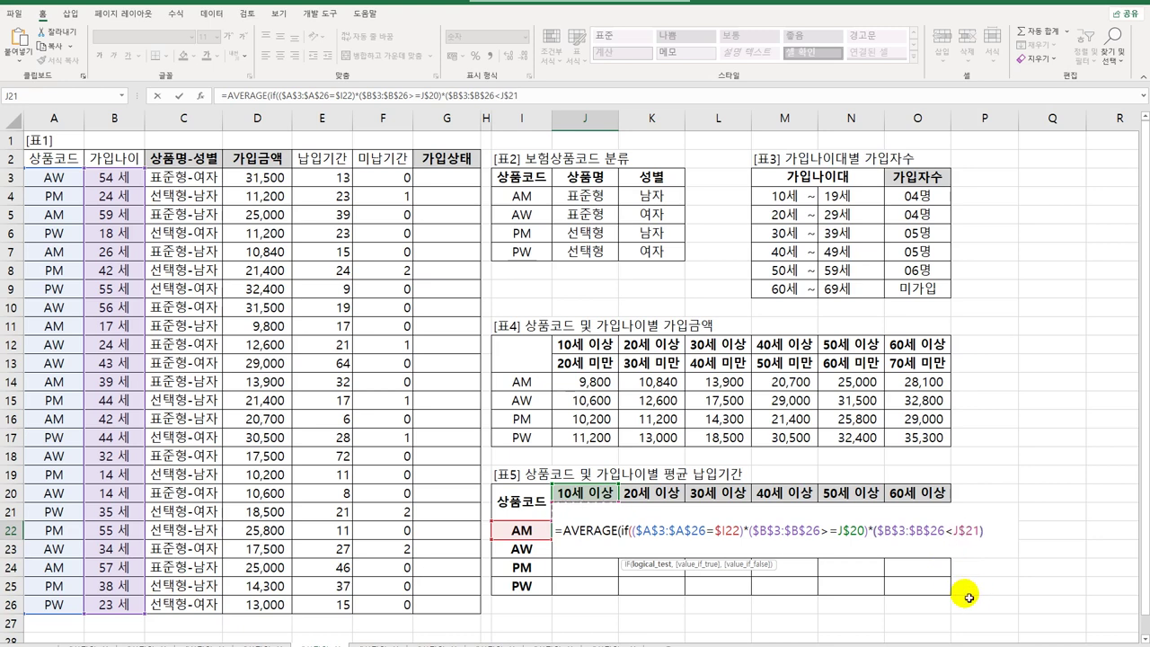
text(),)
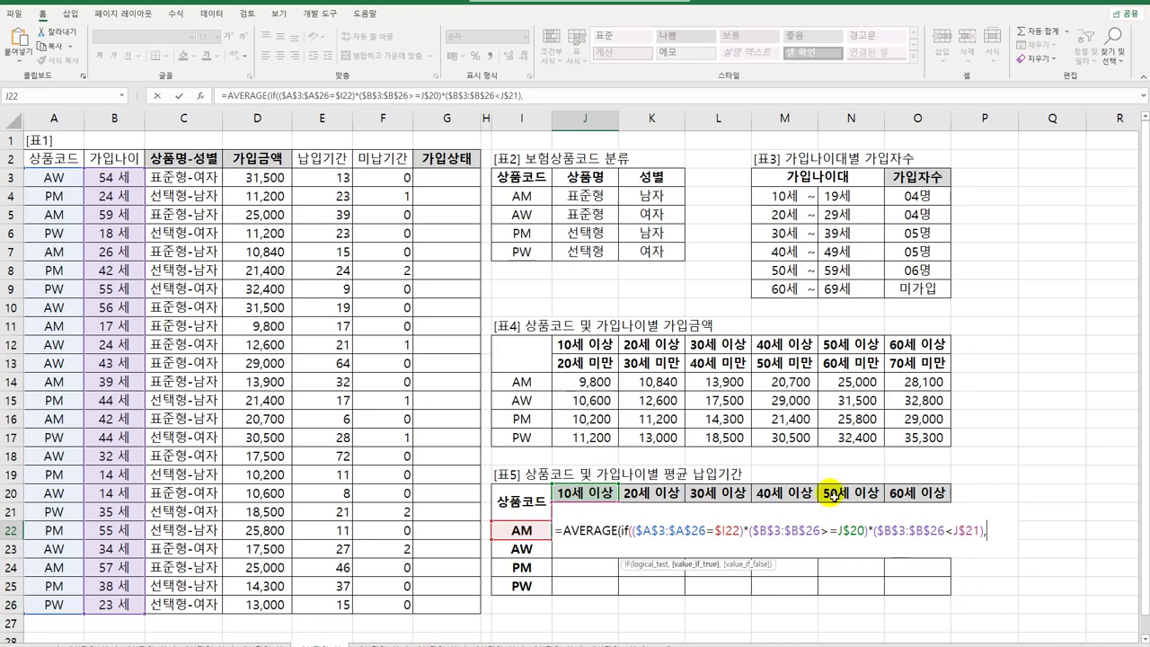
drag(321, 178, 334, 602)
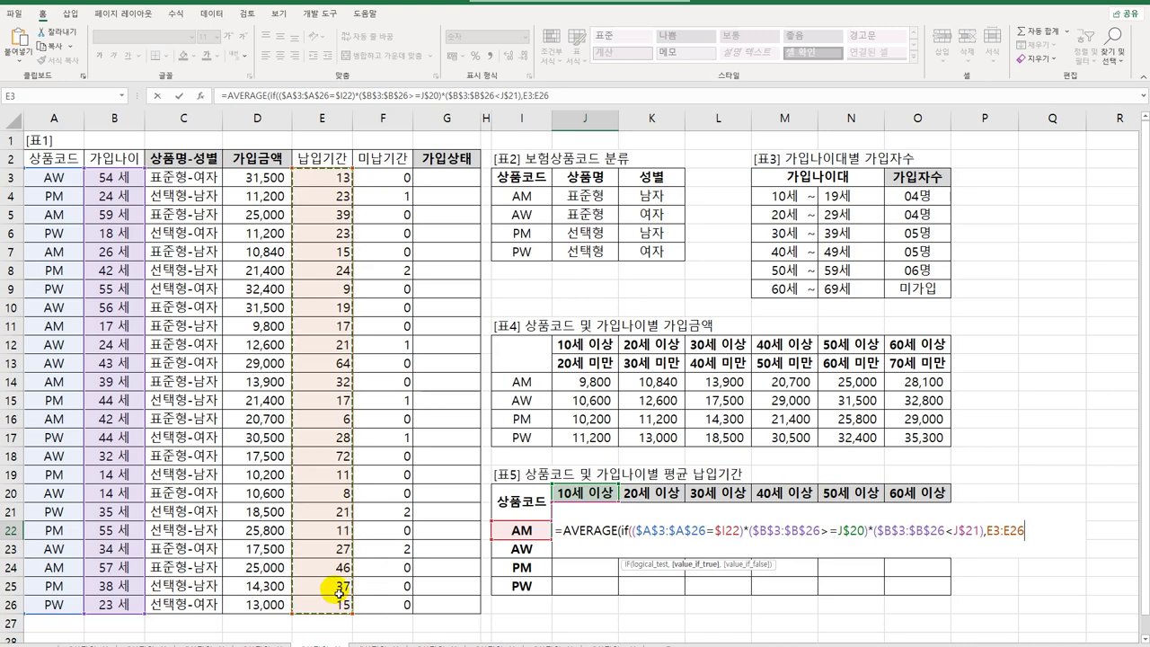
key(F4)
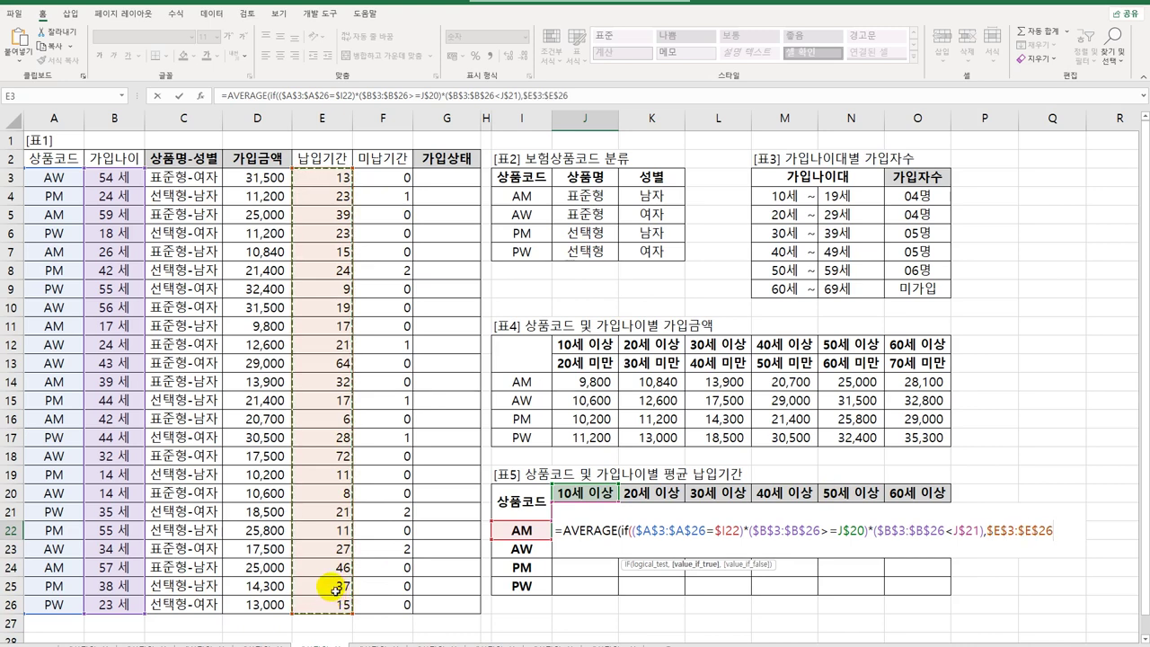
- Close J22's AVERAGE and IF formula, enter it as an array formula and fill it across 표5 to O25
text())
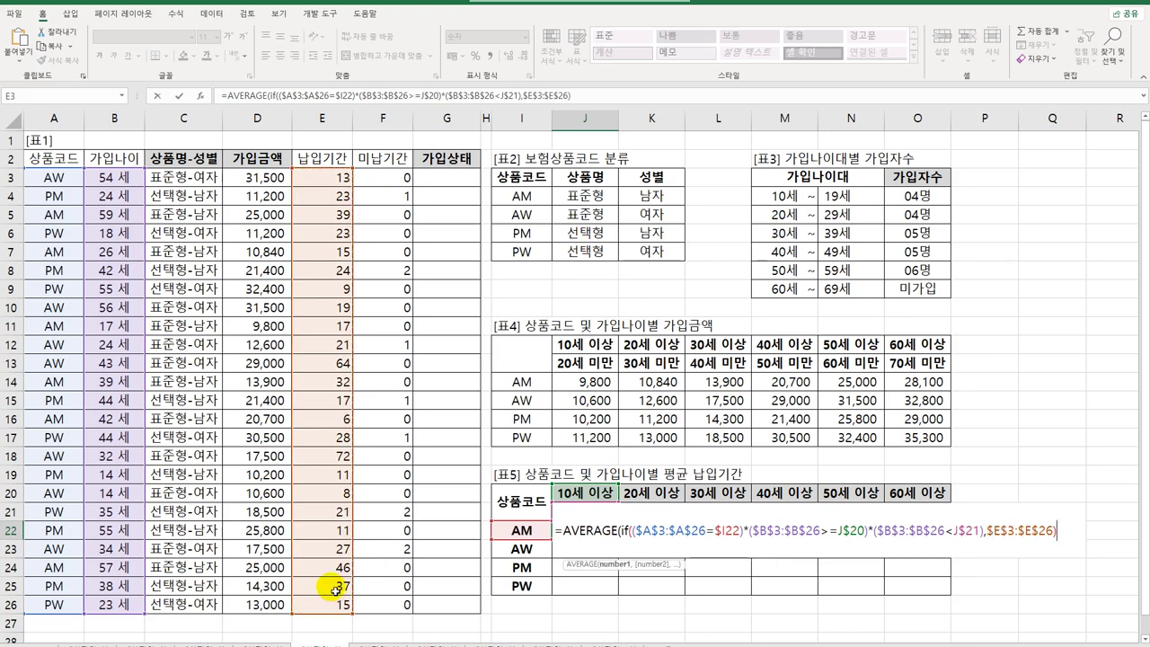
text())
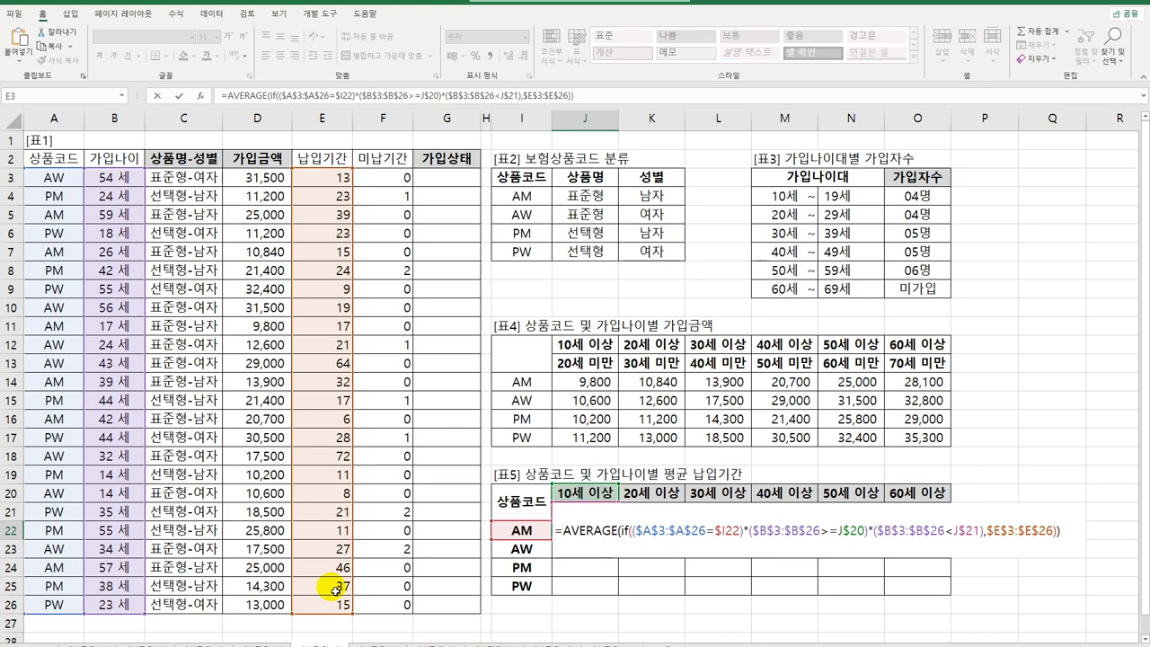
key(ctrl+shift+Return)
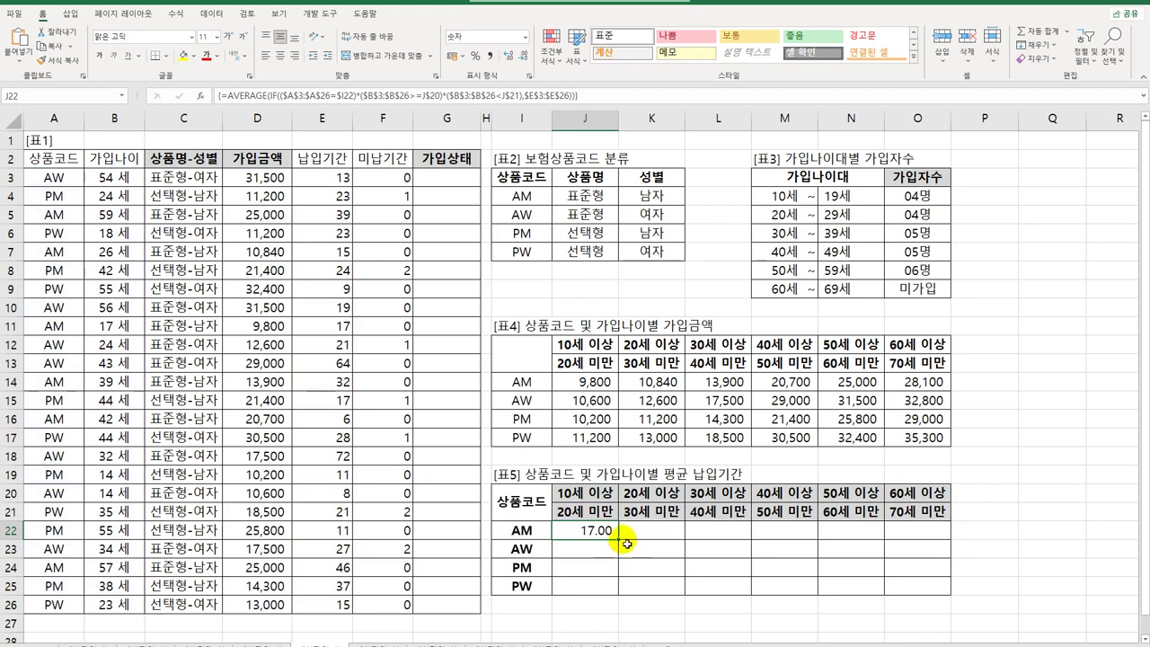
drag(618, 539, 922, 600)
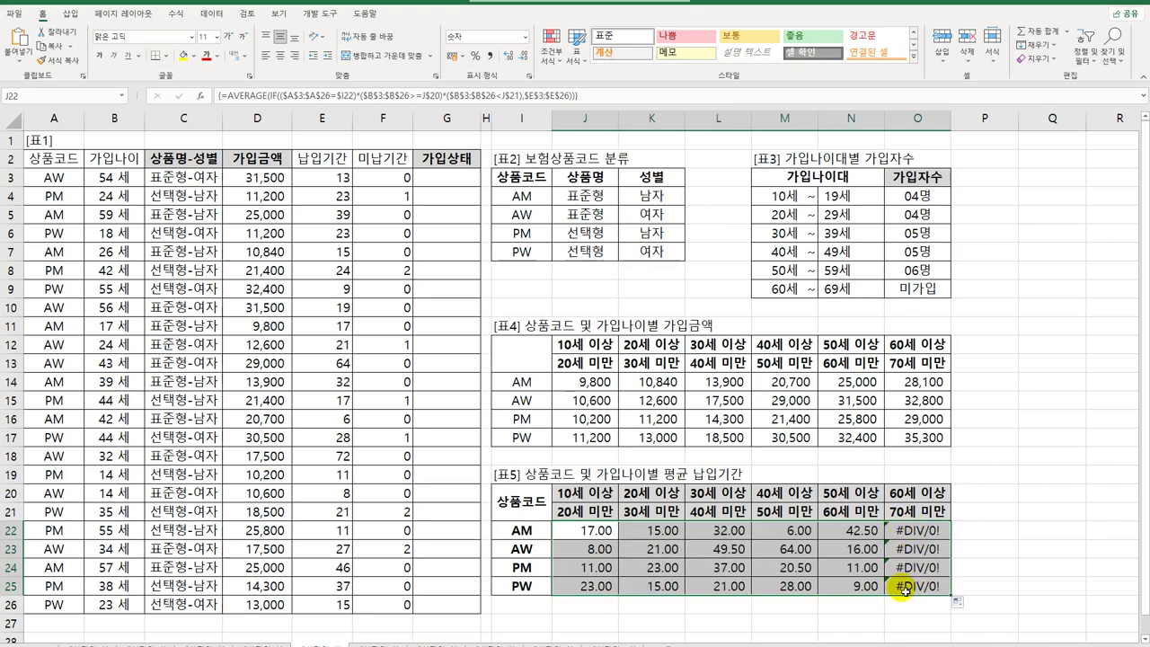
- Wrap J22's formula in IFERROR with "" as the error value, enter it as an array formula and refill J22:O25
click(585, 530)
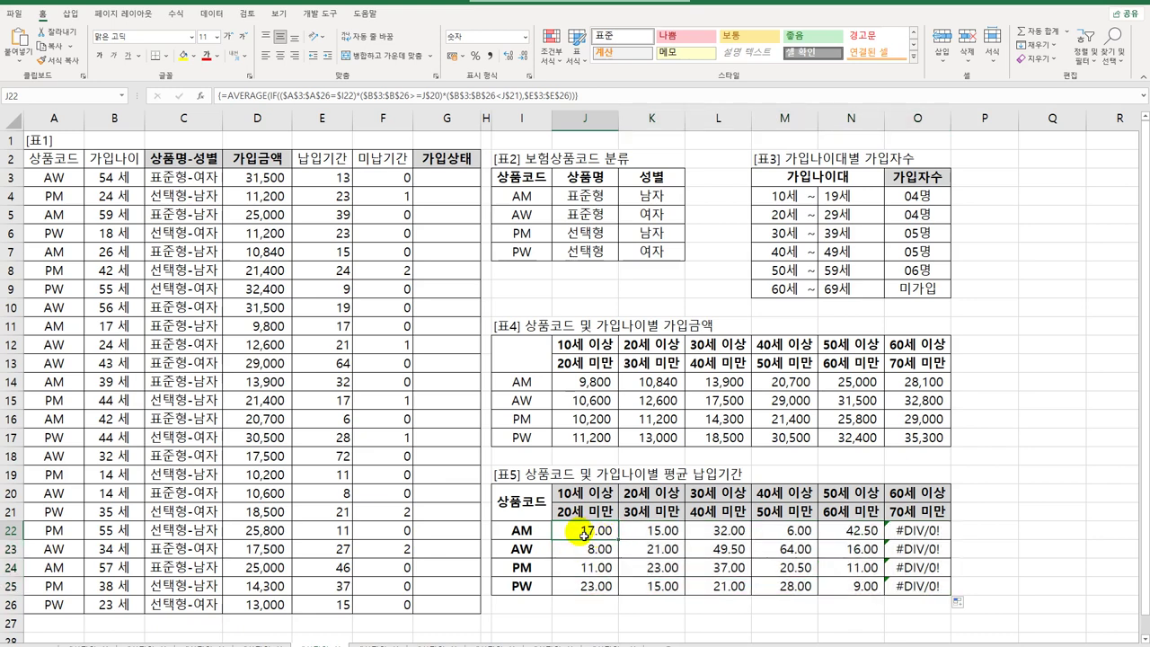
double_click(586, 530)
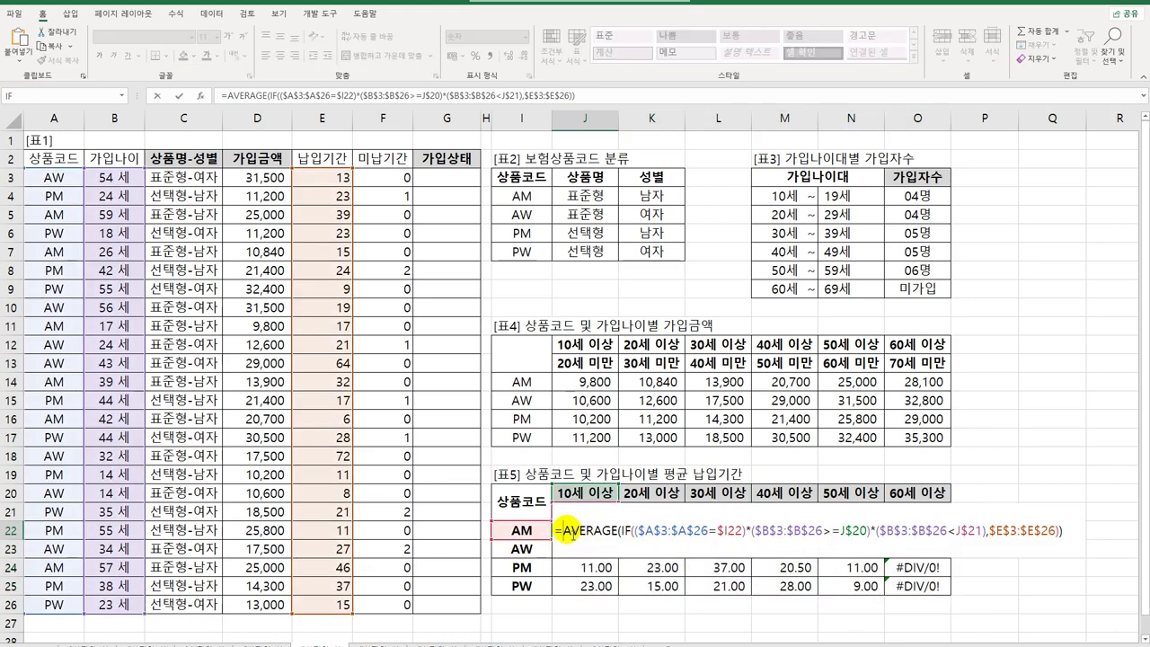
text(if)
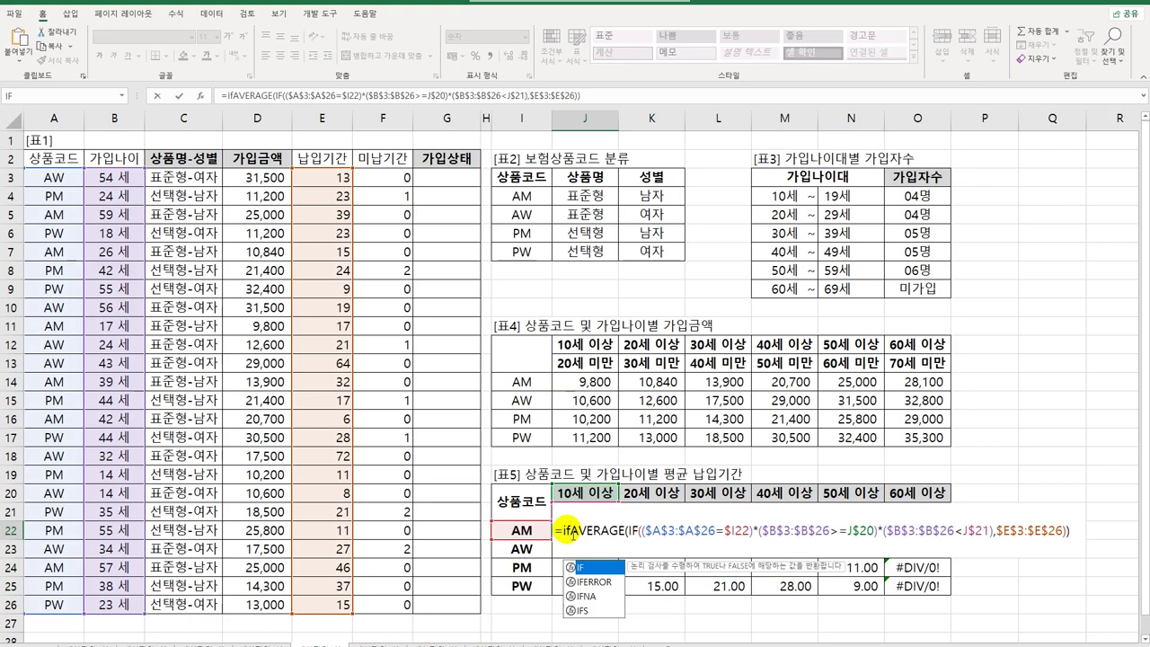
key(Down)
key(Tab)
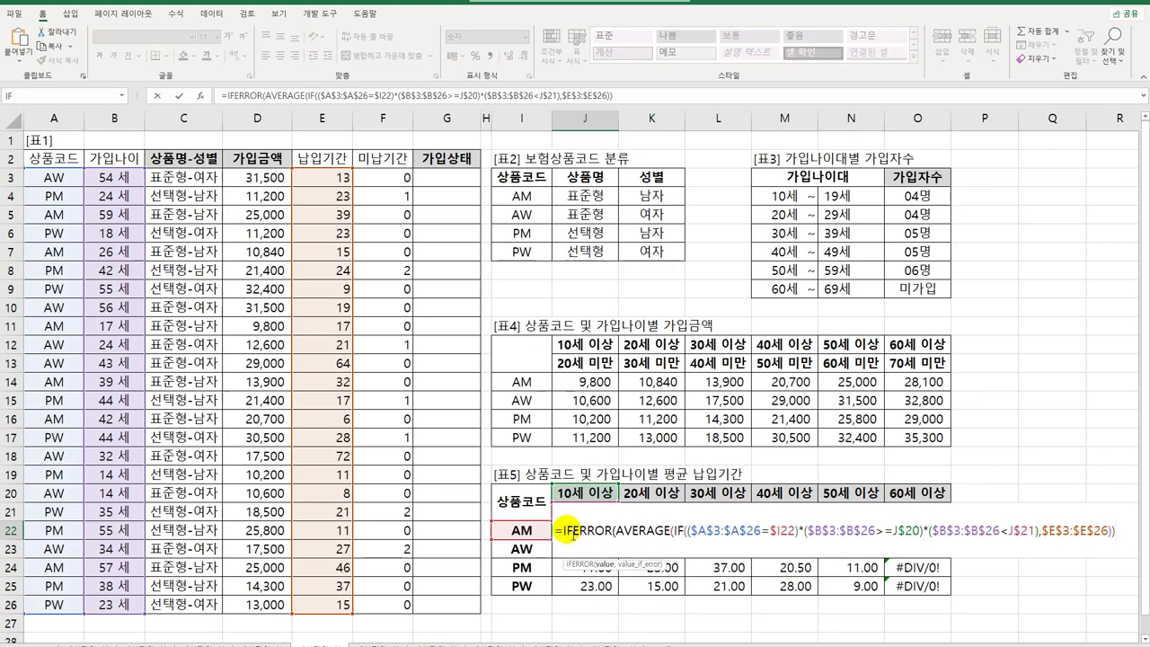
key(End)
text(,""))
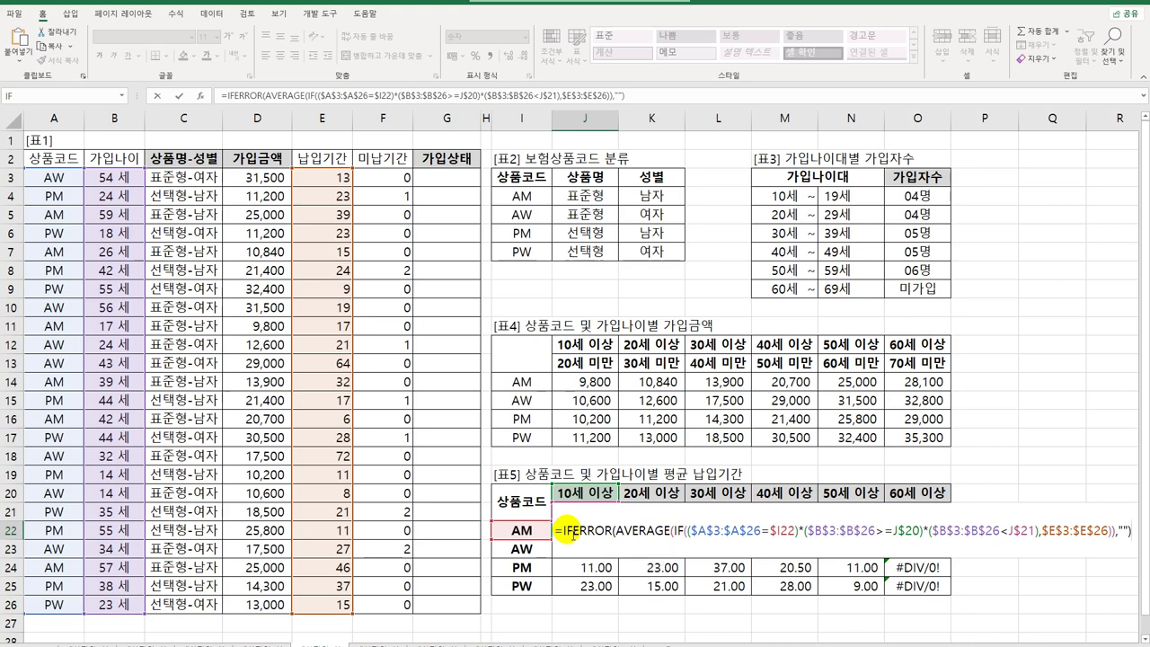
key(ctrl+shift+Return)
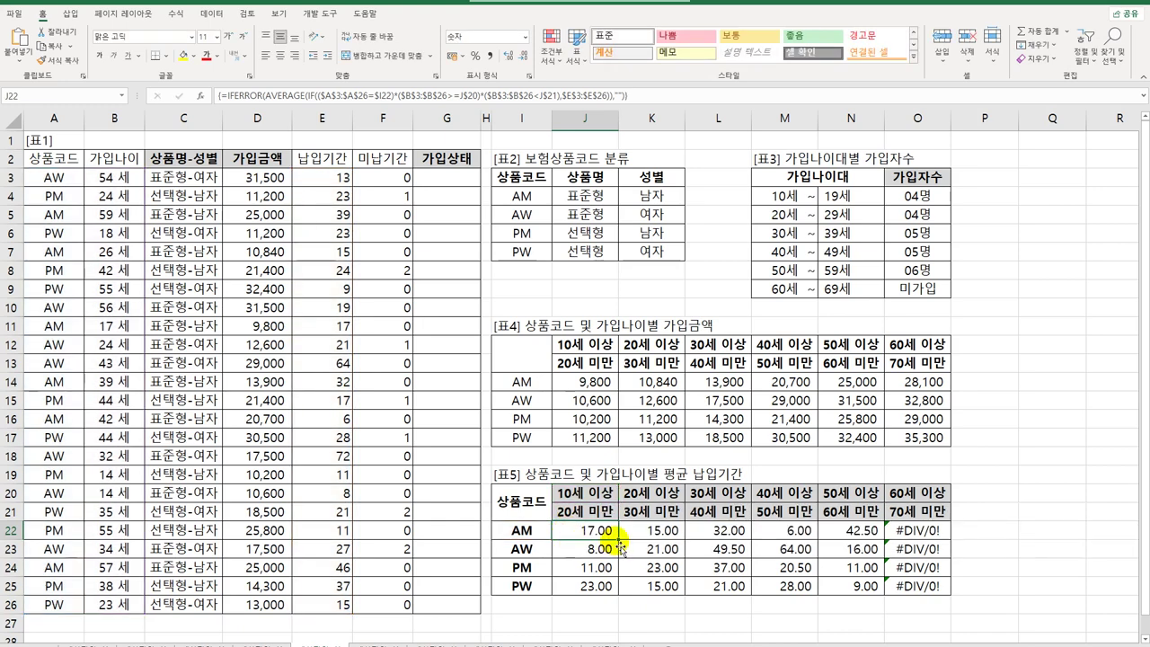
drag(620, 543, 950, 600)
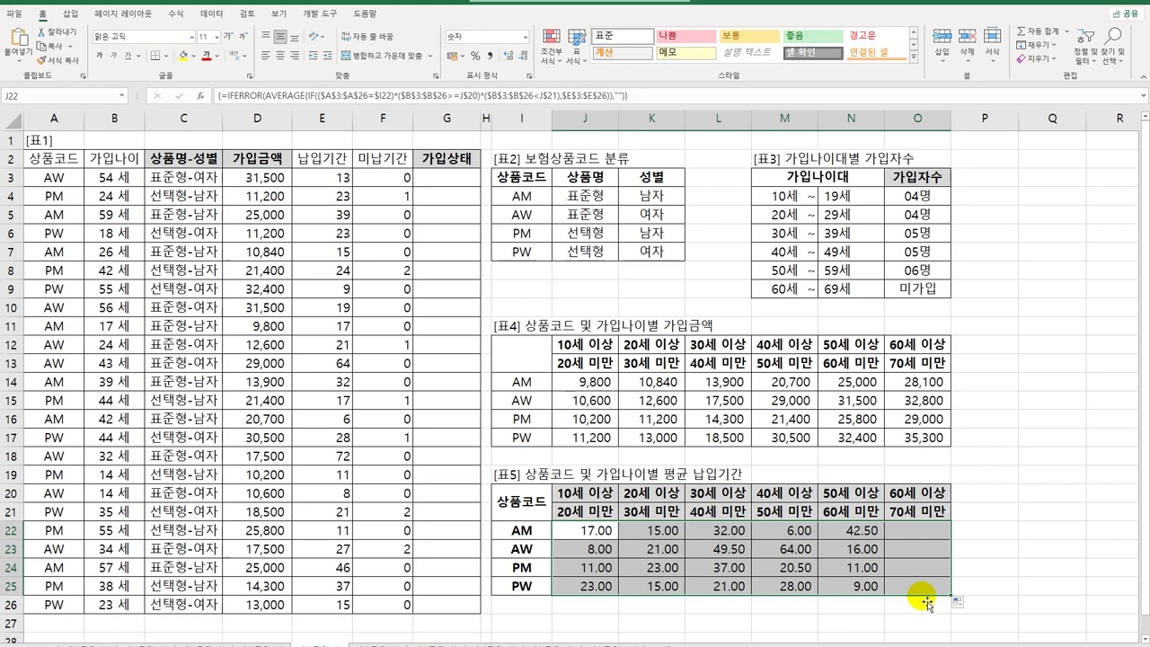
- Select 표1's first 가입상태 cell, G3, and insert a new module in the Visual Basic editor
click(472, 183)
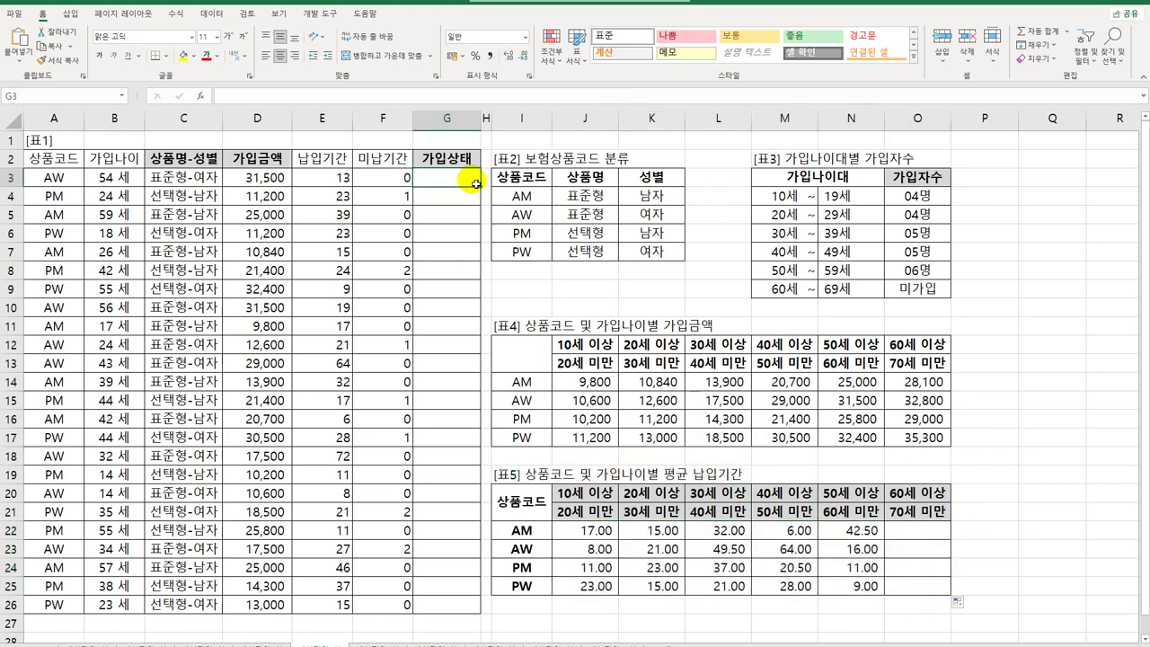
click(311, 15)
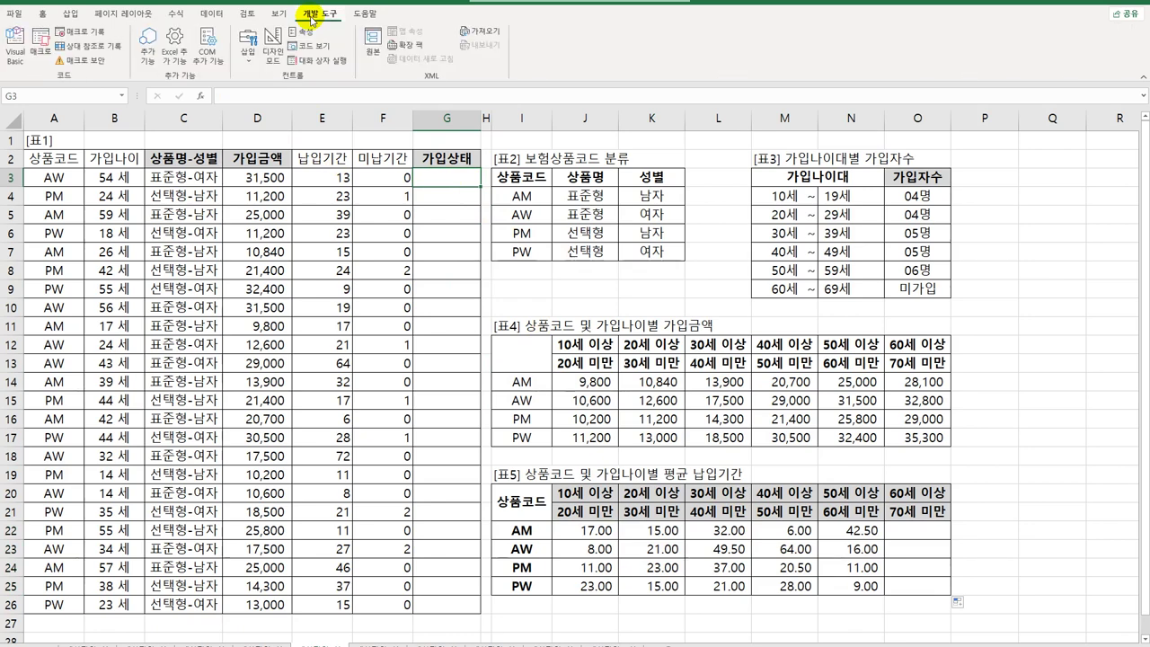
click(15, 47)
key(alt+i)
click(490, 30)
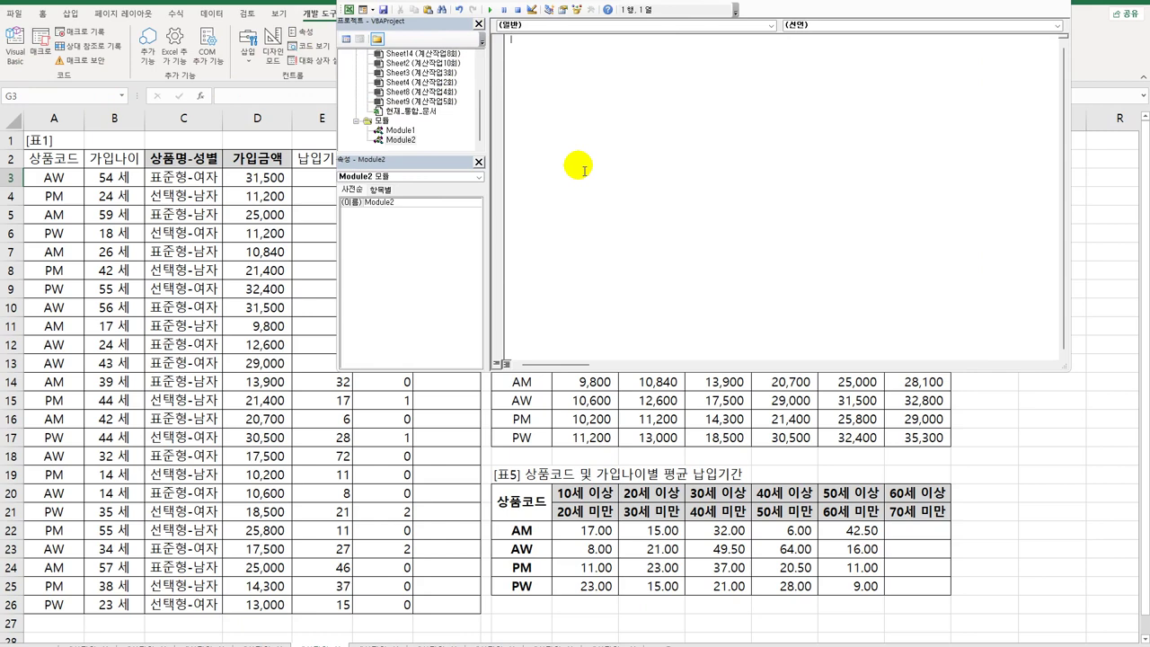
- Declare the public function fn가입상태 with the arguments 납입기간 and 미납기간 in the new module
text(public )
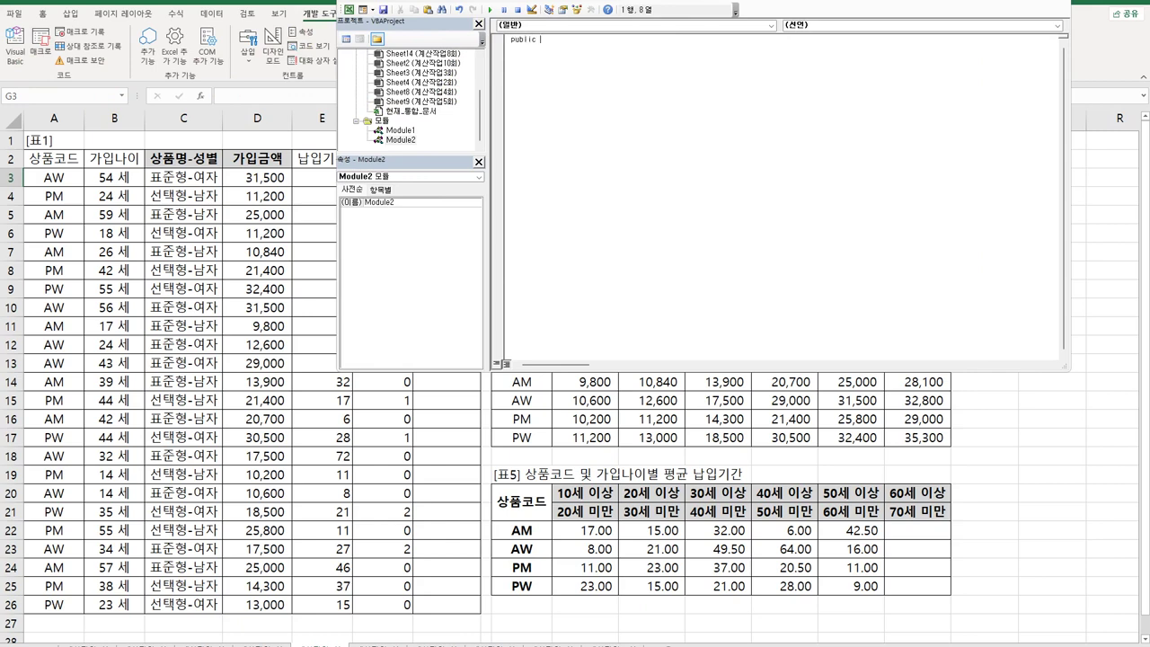
text(function fn가입상태(납입기간,)
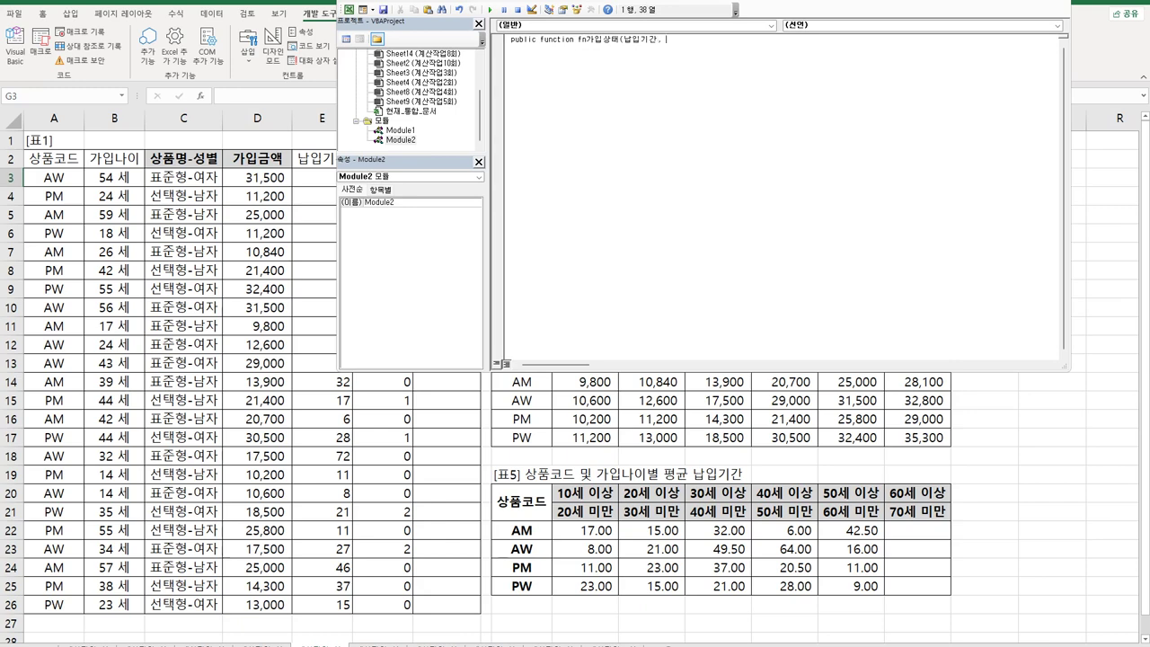
text( 미납기간))
key(Return)
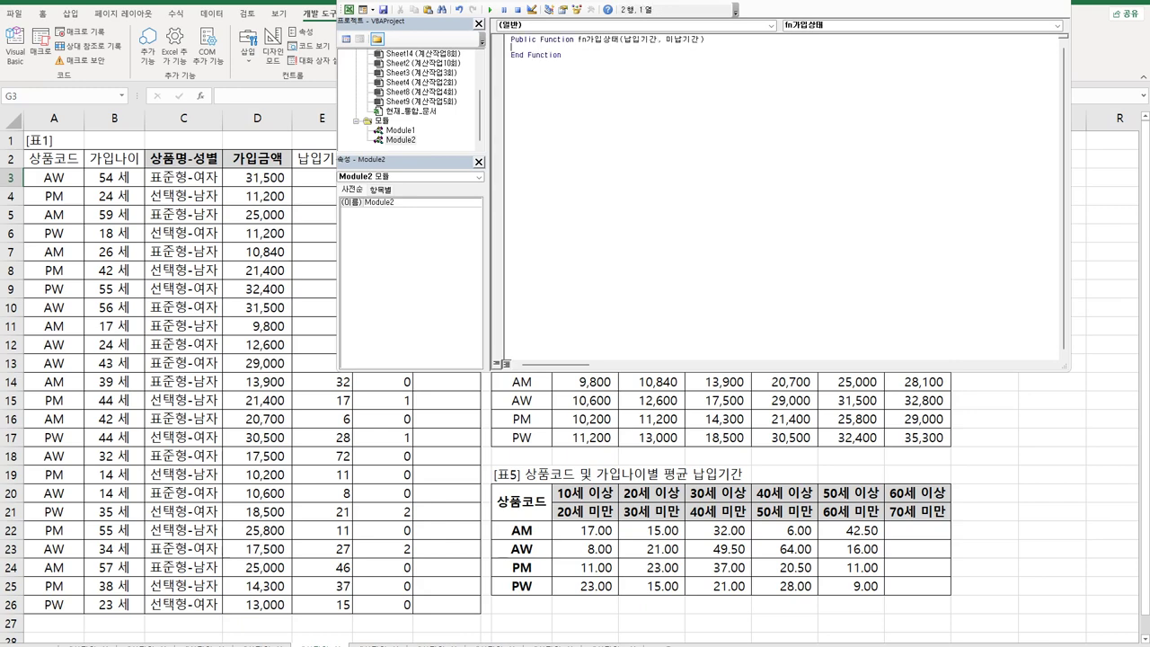
- Add an indented condition, If 미납기간 >= 납입기간 Then, that returns fn가입상태 = "해지예상"
key(Return)
key(Tab)
key(Return)
key(Up)
text(if 미납기간 >= 납ㅇ)
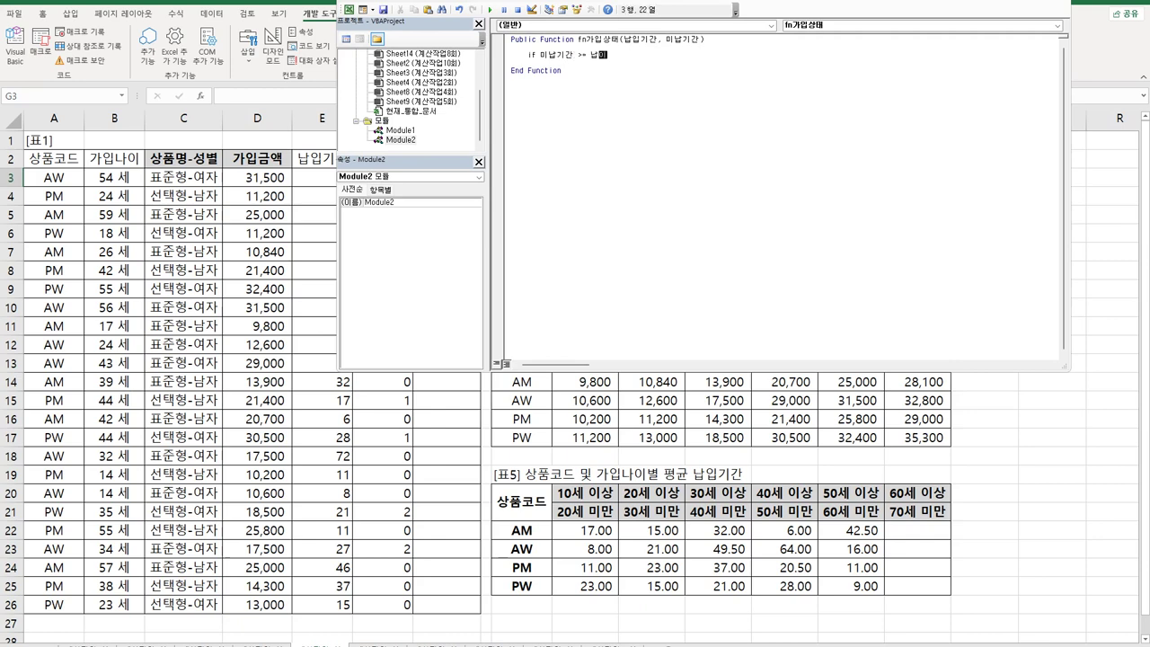
text(입기간 then)
key(Return)
text(fn)
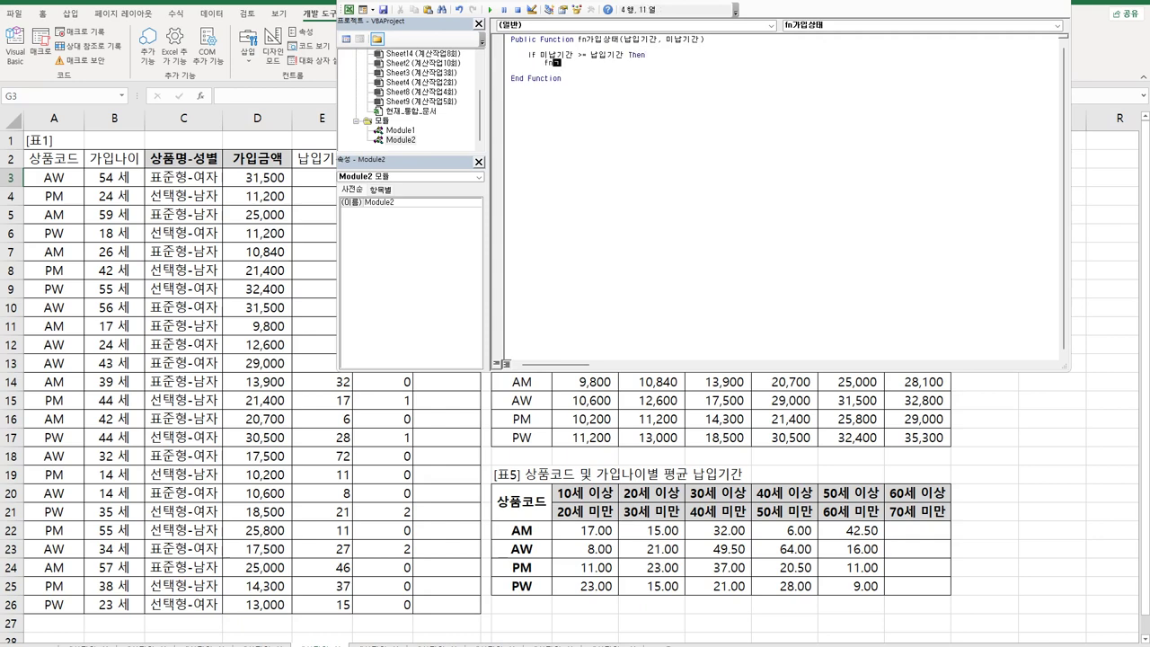
text(가입상태 = "해지예상")
key(Return)
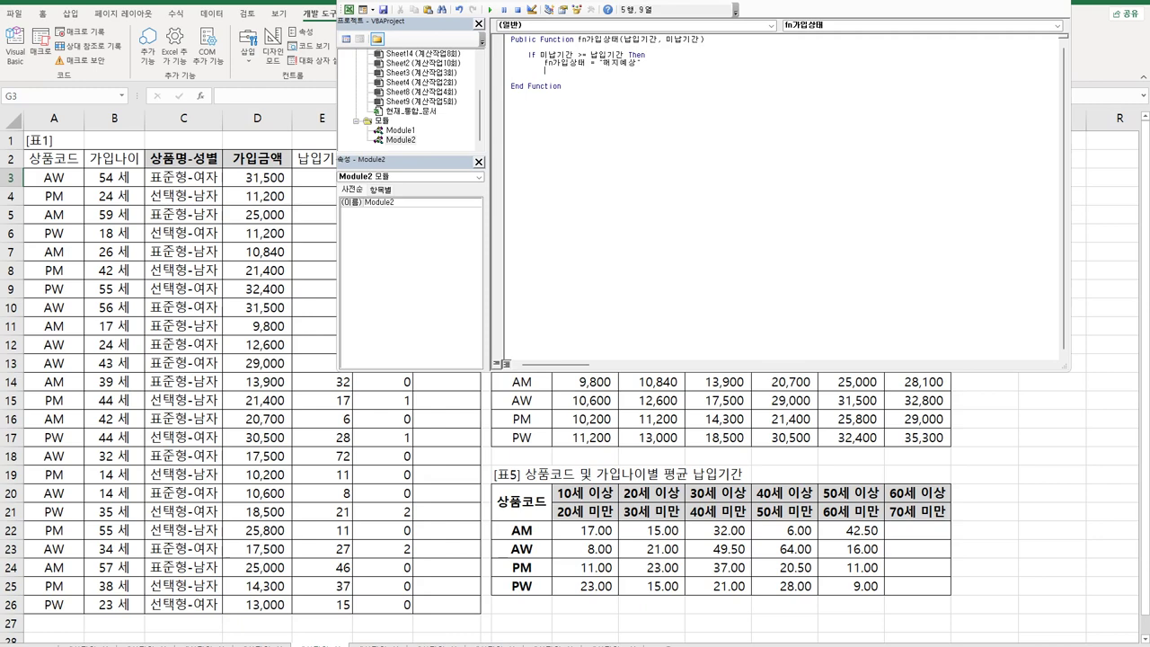
- Duplicate the two-line If block below itself, separated by a blank line
key(Return)
key(BackSpace)
key(shift+Down)
key(shift+End)
key(ctrl+c)
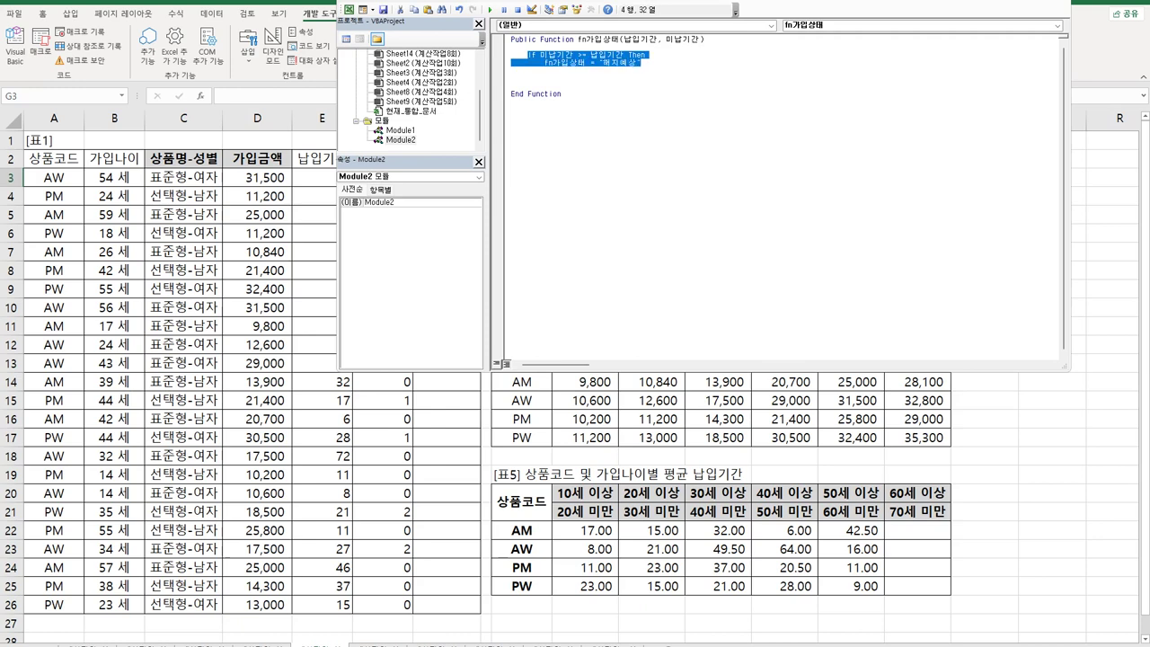
key(Down)
key(ctrl+v)
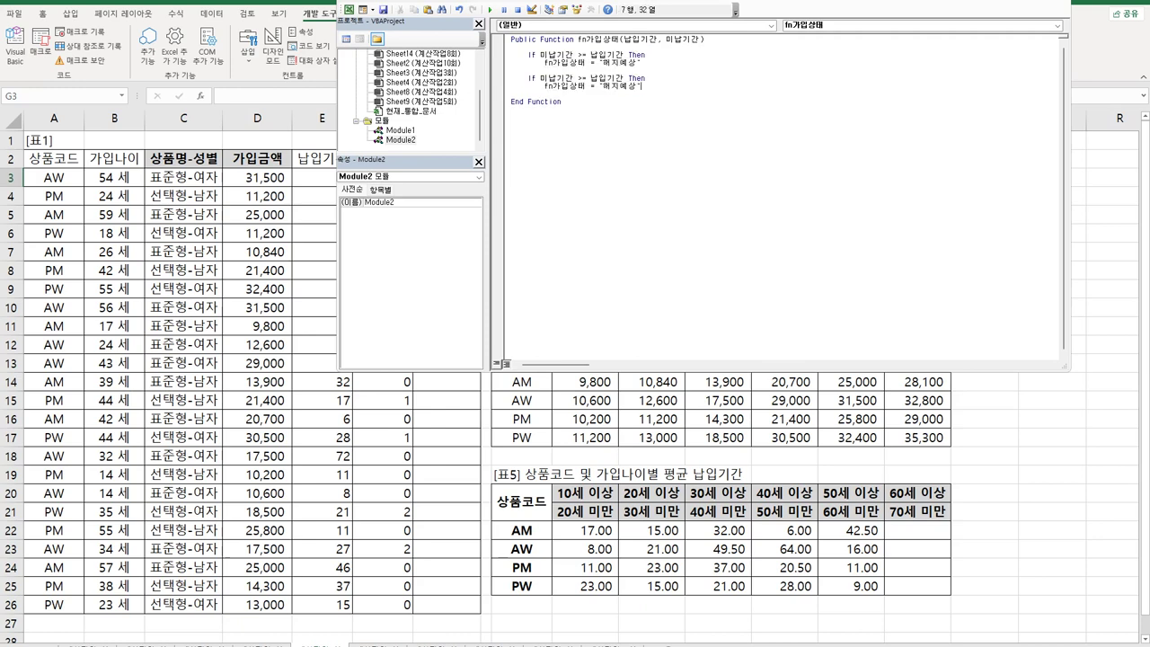
- Change the copied block's condition line to ElseIf 미납기간 = 0 Then
text(els)
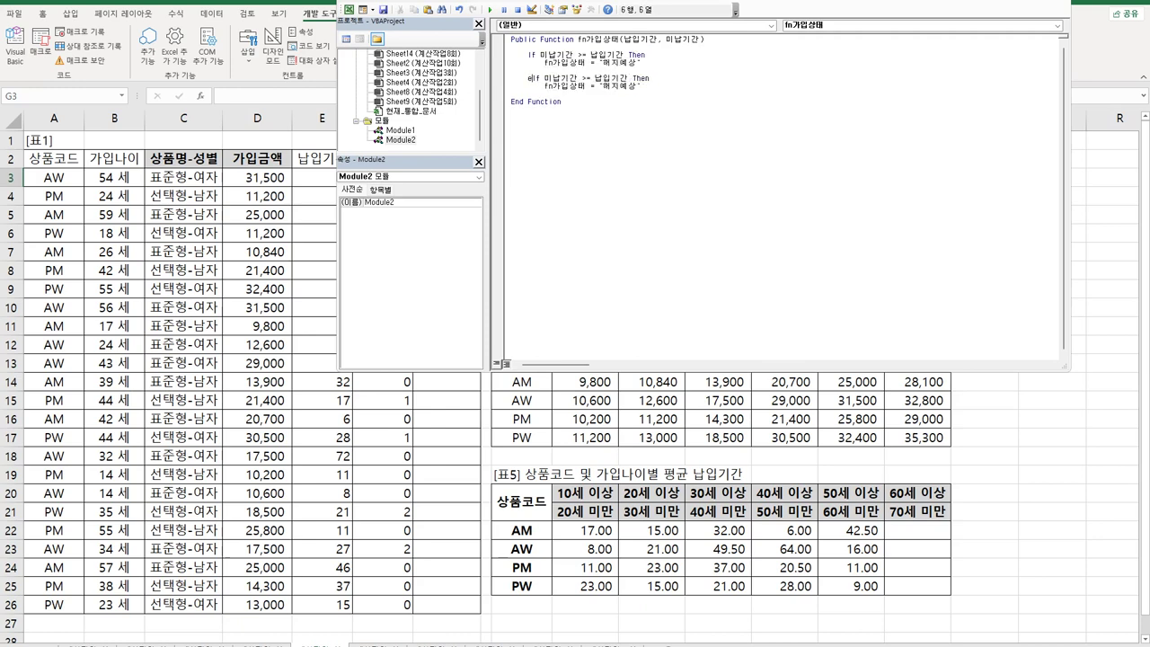
text(eif)
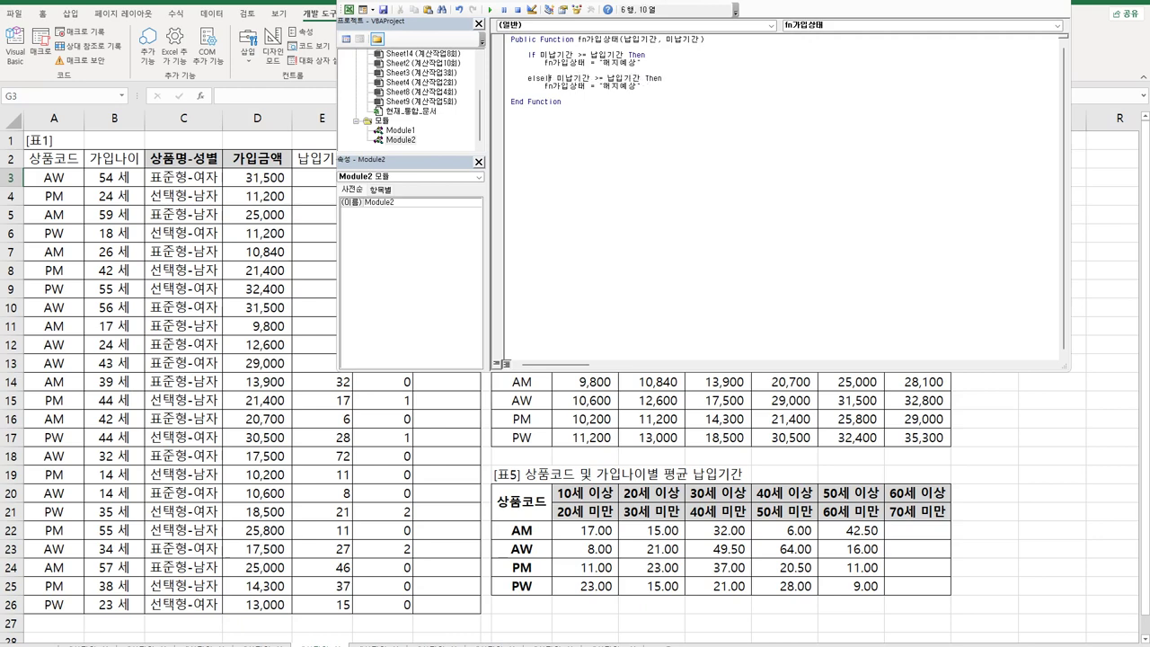
key(ctrl+Right)
key(shift+Right)
key(shift+Right)
text(<)
key(shift+Right)
key(shift+Right)
key(shift+Right)
key(shift+Right)
text(미)
- Set the ElseIf block's returned value to "정상" and start a new line below it
key(shift+Right)
key(shift+Right)
key(shift+Right)
key(shift+Right)
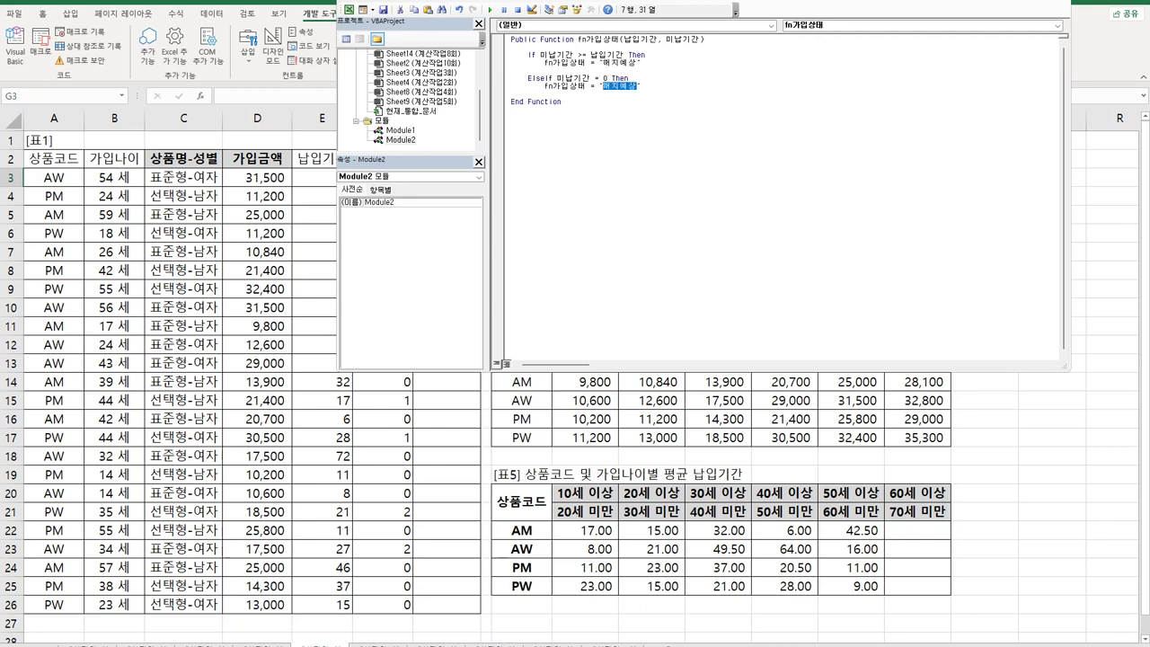
text(정상)
key(End)
key(Return)
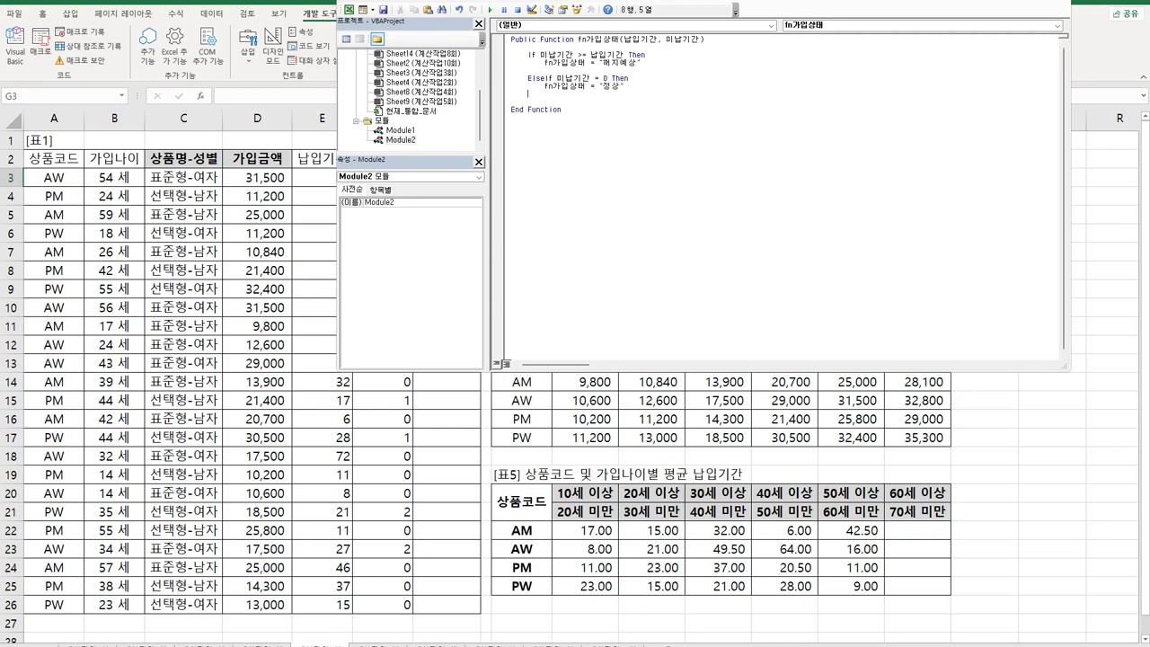
- Duplicate the two-line ElseIf block below itself, separated by a blank line
key(Return)
key(Up)
key(Up)
key(shift+Down)
key(shift+End)
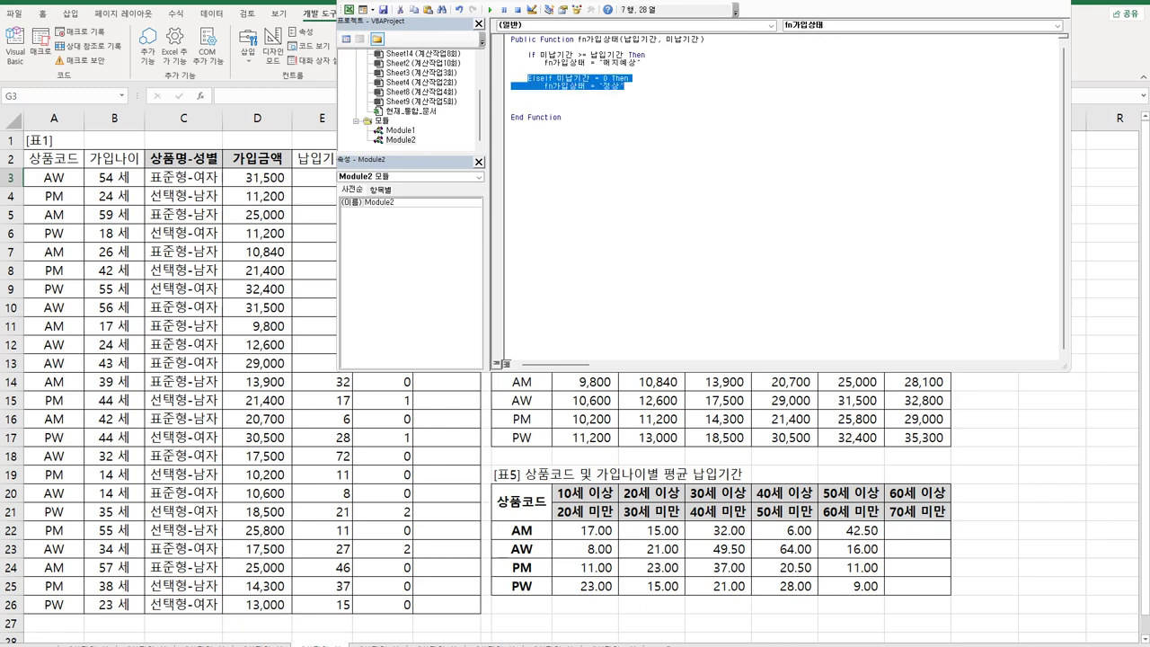
key(ctrl+c)
key(Down)
key(Down)
key(ctrl+v)
- Change the second ElseIf condition to 미납기간 > 2
key(Up)
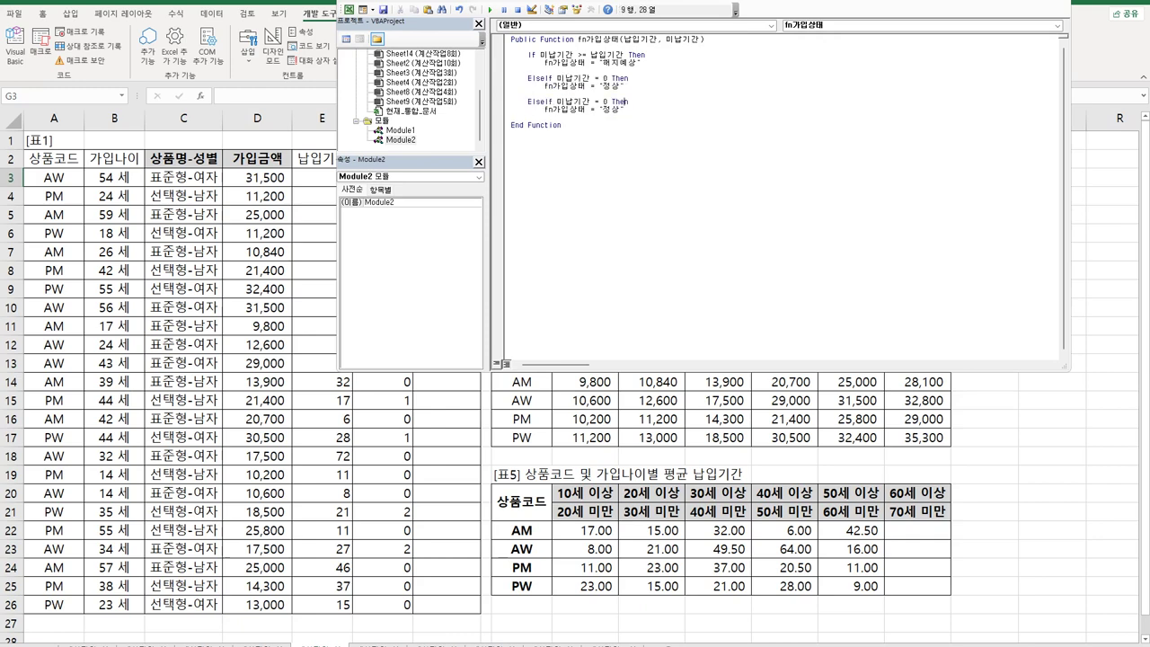
key(Left)
key(Left)
text(>2)
key(Delete)
key(Delete)
key(Delete)
- Set the second ElseIf block's returned value to "휴면보험" and add blank lines below it
key(Down)
key(shift+Right)
key(shift+Right)
text(gbl)
key(BackSpace)
key(BackSpace)
key(BackSpace)
text(휴면보)
key(Return)
key(Return)
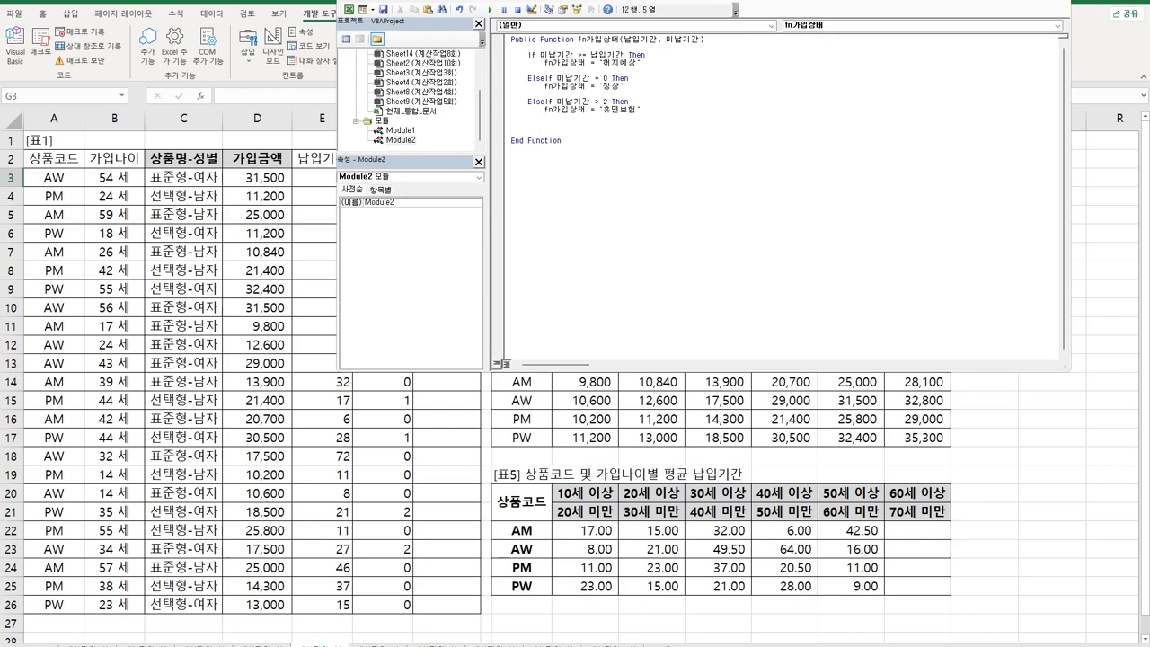
- Add an Else branch and copy the "휴면보험" assignment line into it
text(Else)
click(545, 109)
key(shift+End)
click(559, 125)
key(Return)
key(ctrl+v)
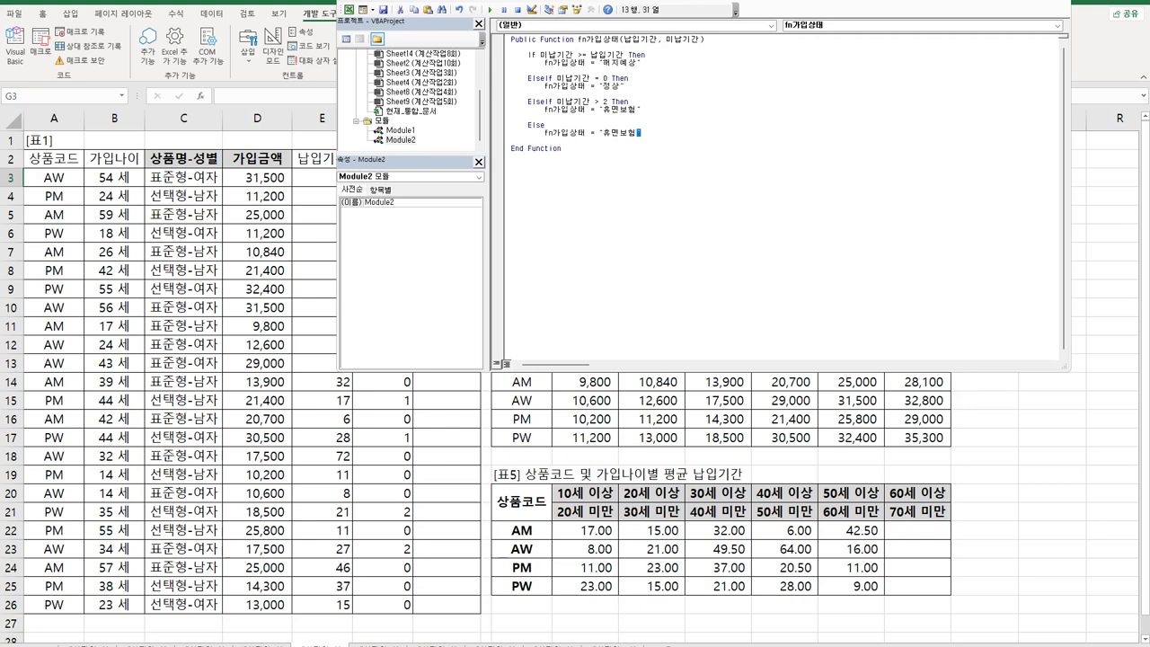
- Make the Else branch return 미납기간 & "개월 미납" and close the conditional block with End If
drag(642, 132, 603, 132)
key(BackSpace)
key(BackSpace)
text(미납기간 회)
key(BackSpace)
text(& "개월 미납)
key(Return)
key(Return)
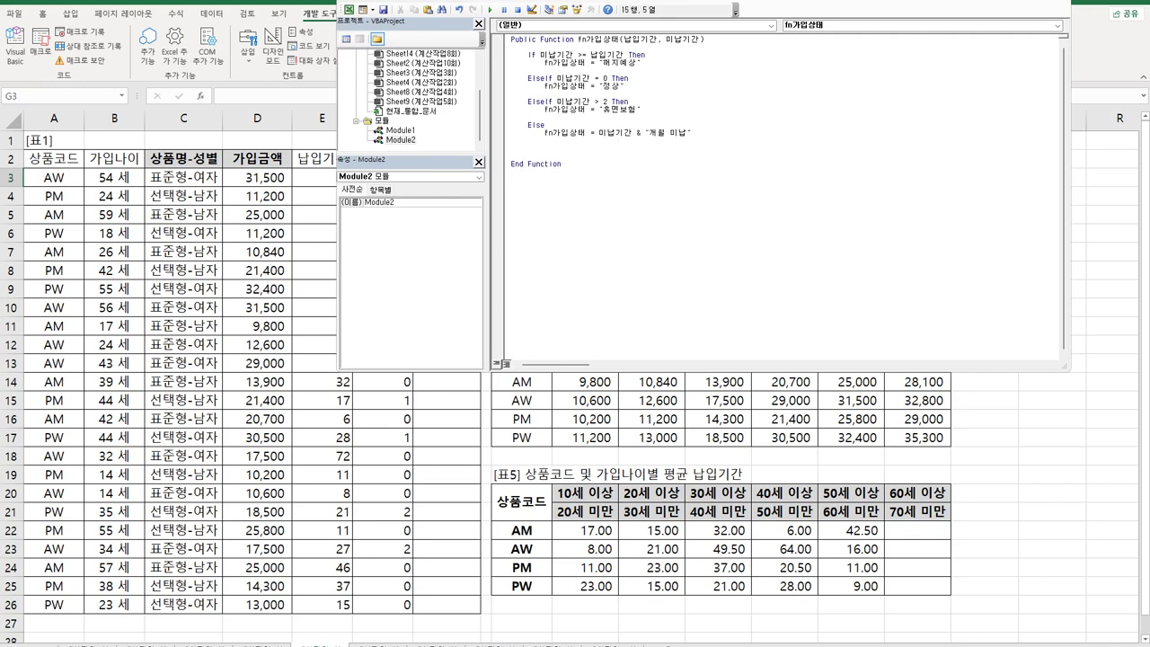
text(end if)
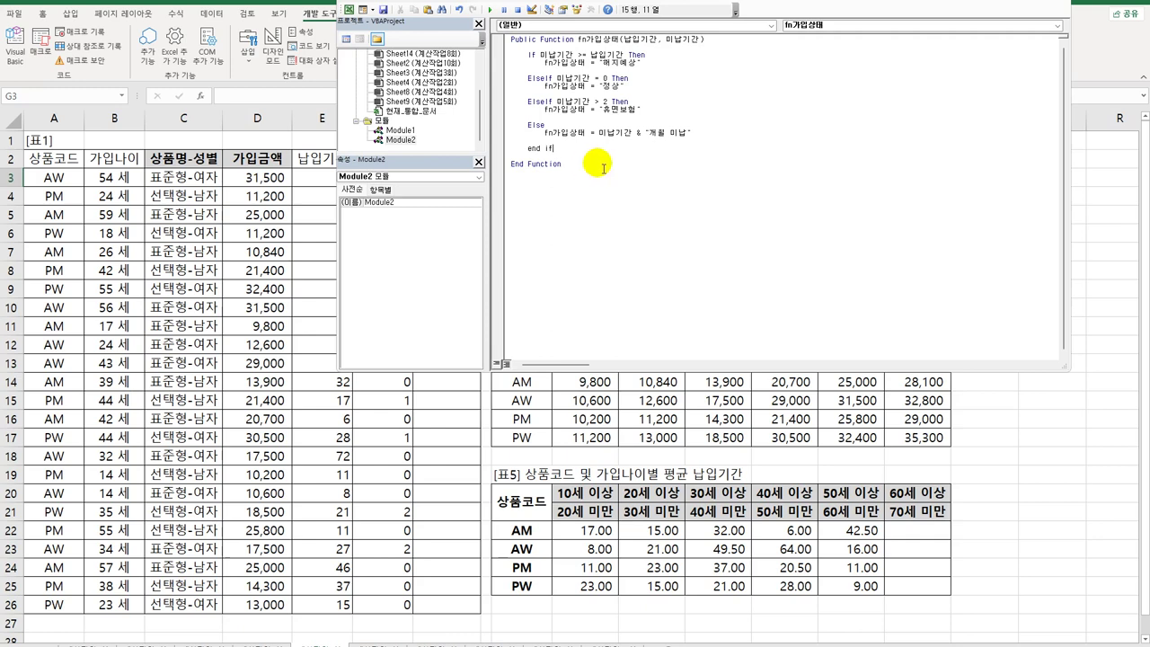
- Return to the worksheet, insert fn가입상태 in G3 with 납입기간 E3 and 미납기간 F3, and fill it down to G26
key(alt+F11)
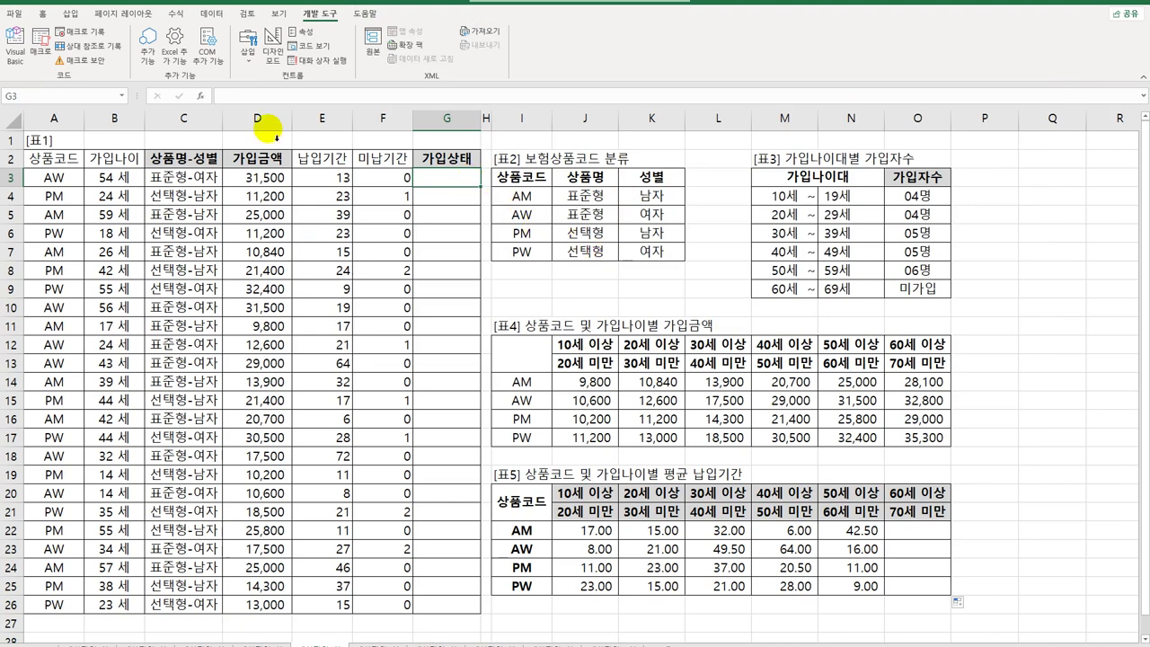
click(202, 98)
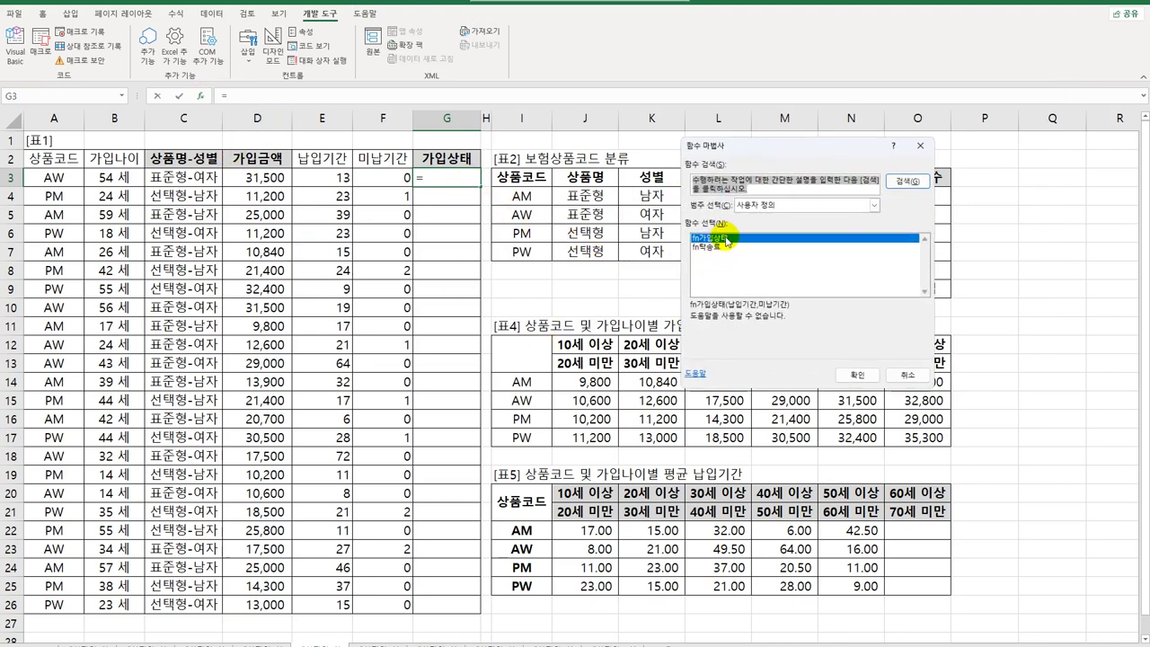
click(858, 376)
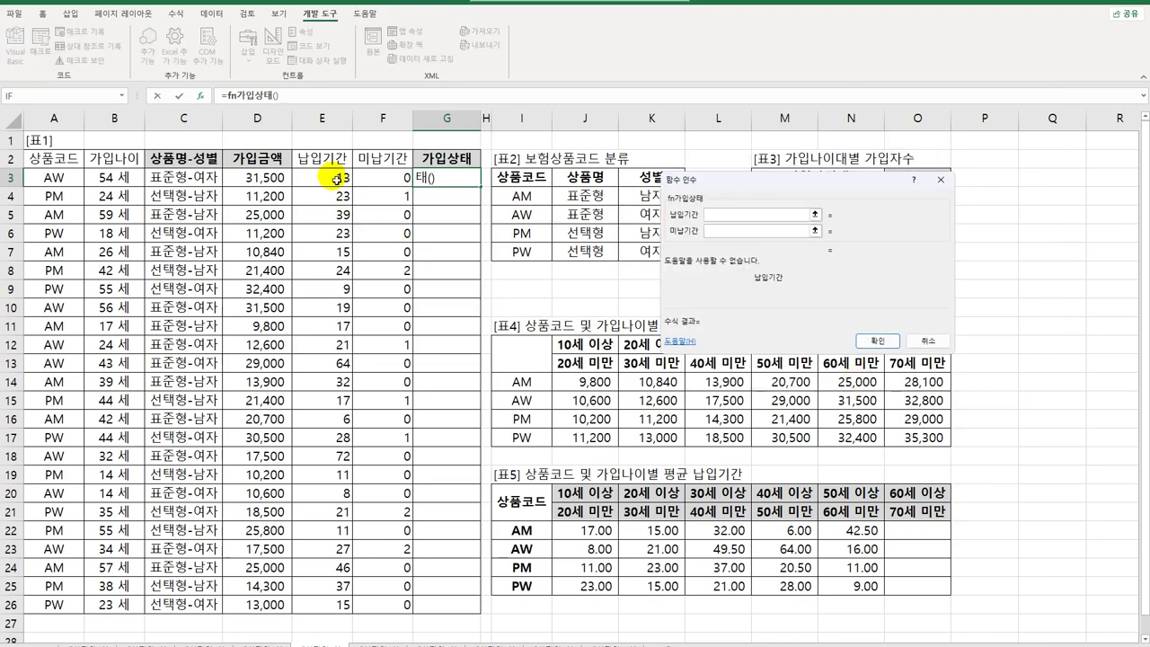
click(337, 180)
click(732, 231)
click(401, 180)
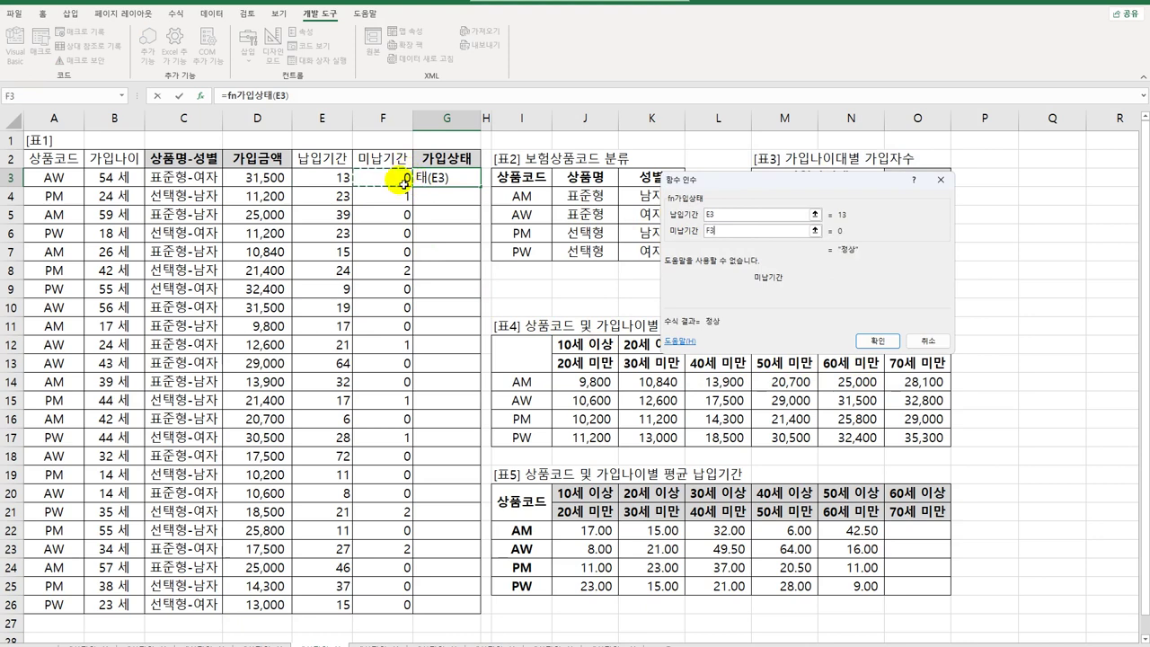
click(877, 341)
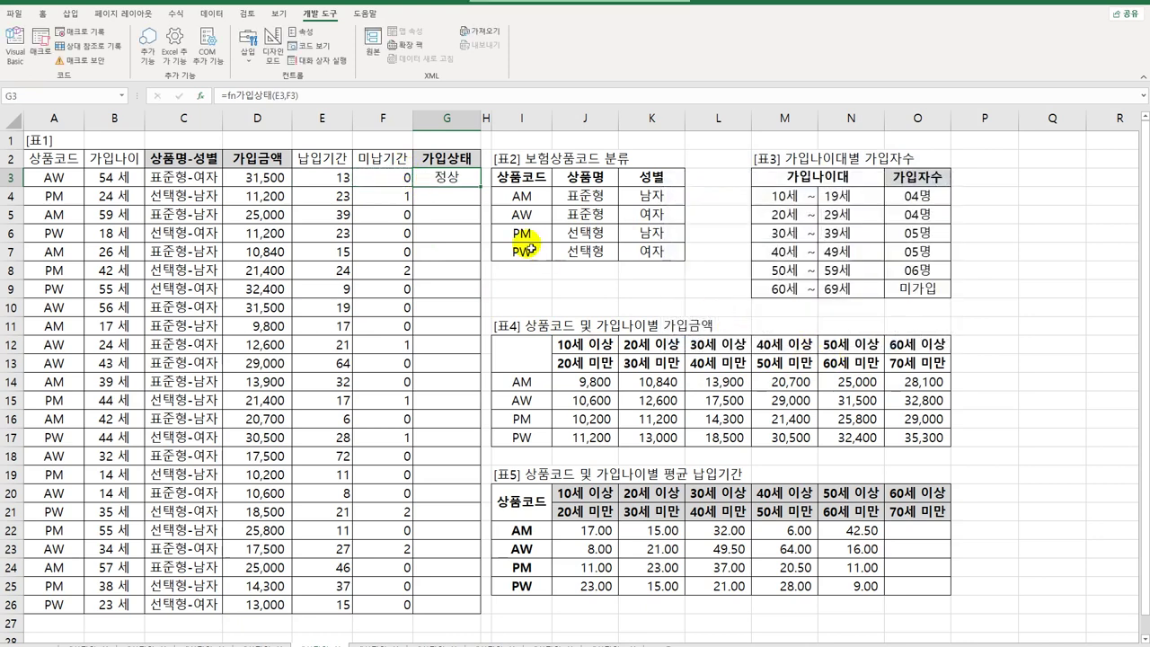
double_click(481, 187)
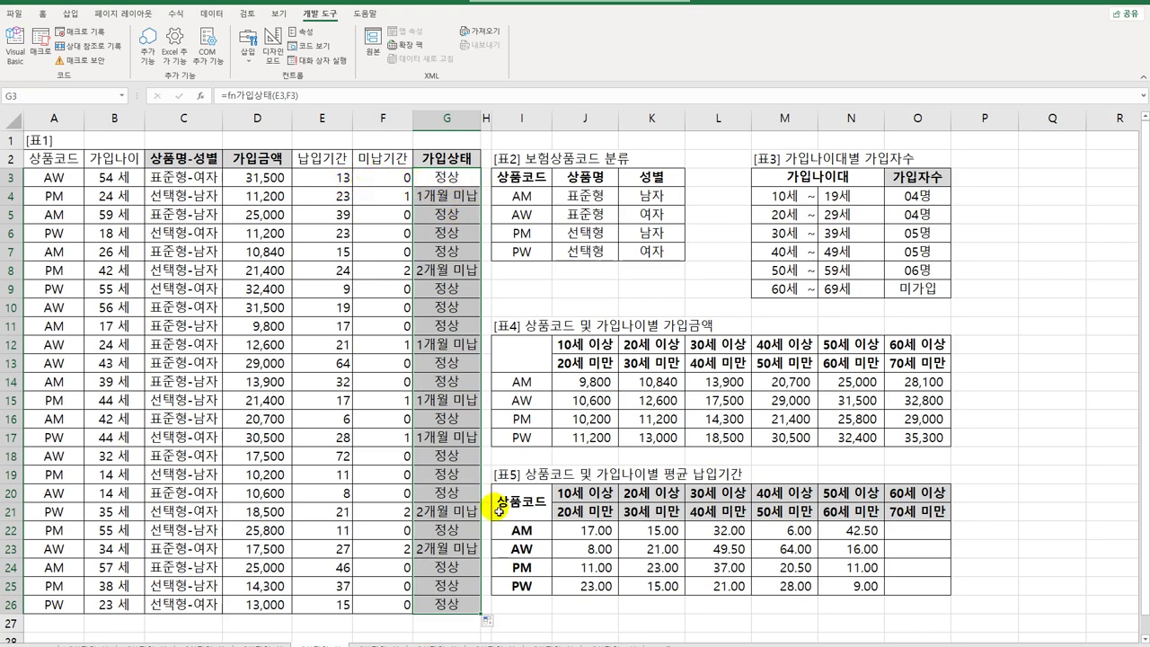
click(451, 607)
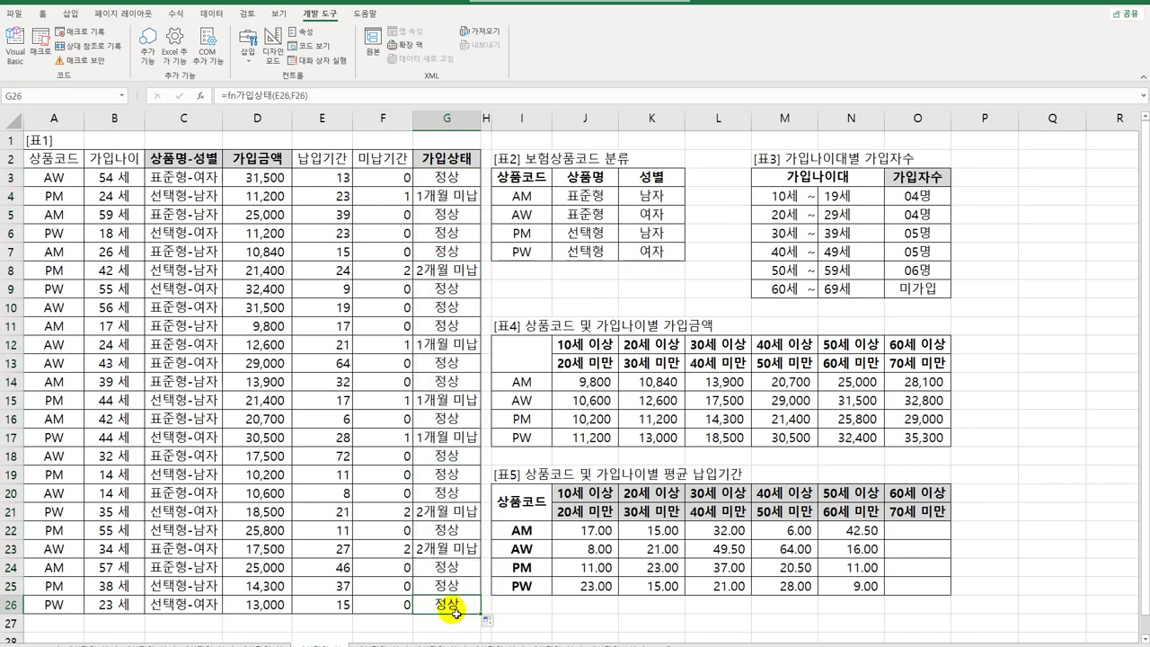